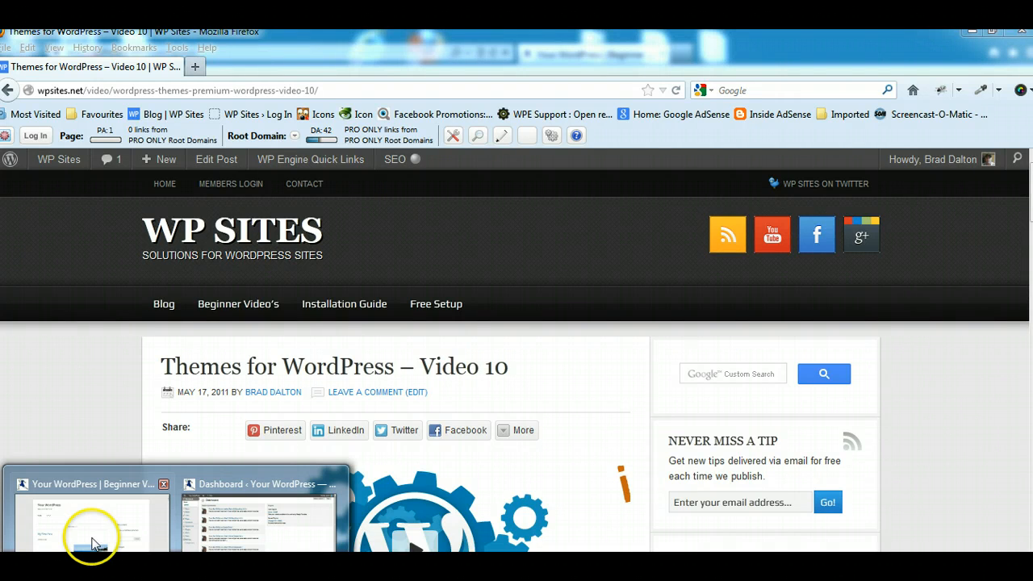
# Step: Switch to the local Your WordPress site in Internet Explorer and look over its home page
pyautogui.click(91, 535)
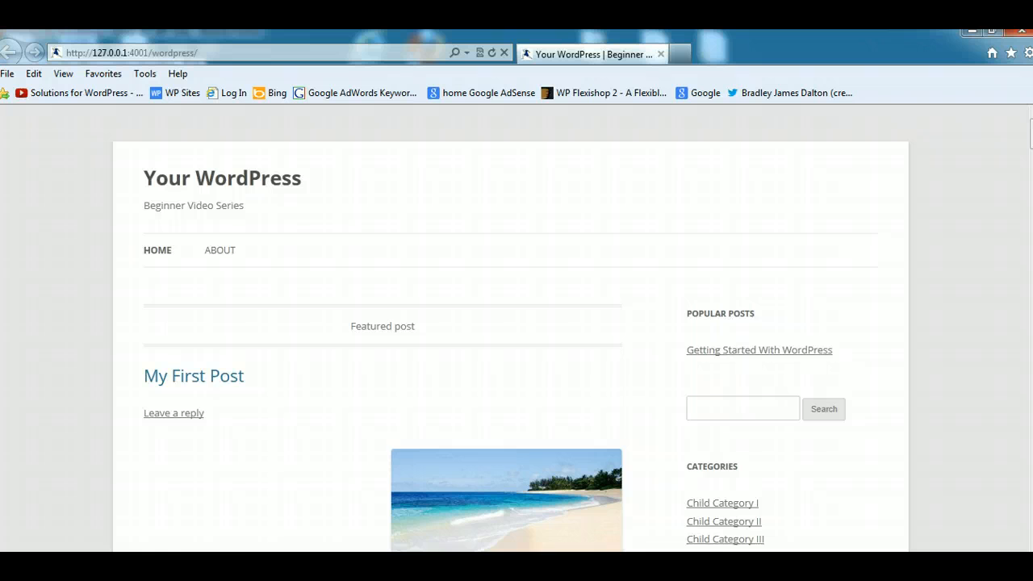
pyautogui.scroll(-3, 494, 329)
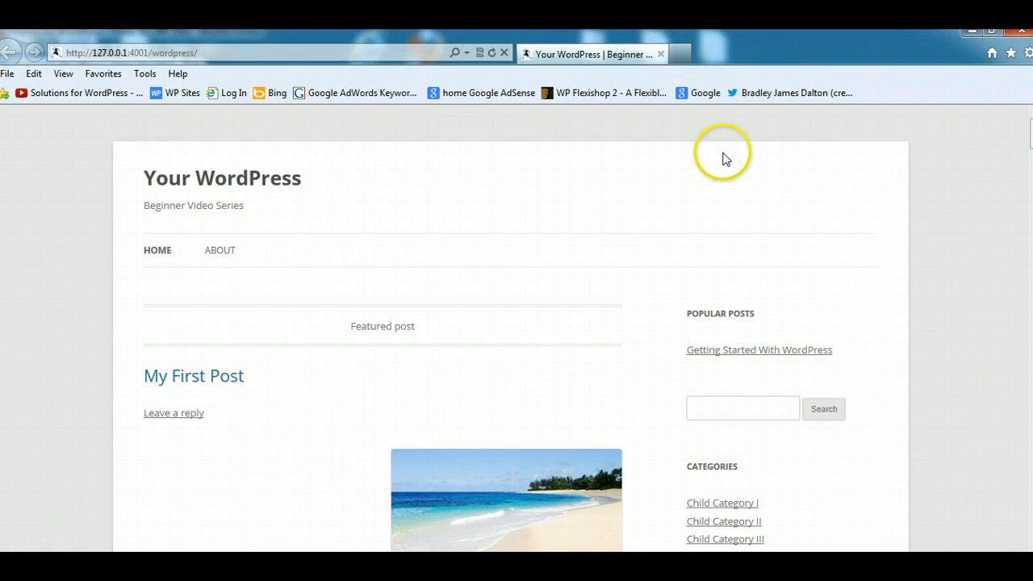
# Step: Switch to the WP Sites window in Firefox and open the site's theme management page
pyautogui.moveTo(105, 538)
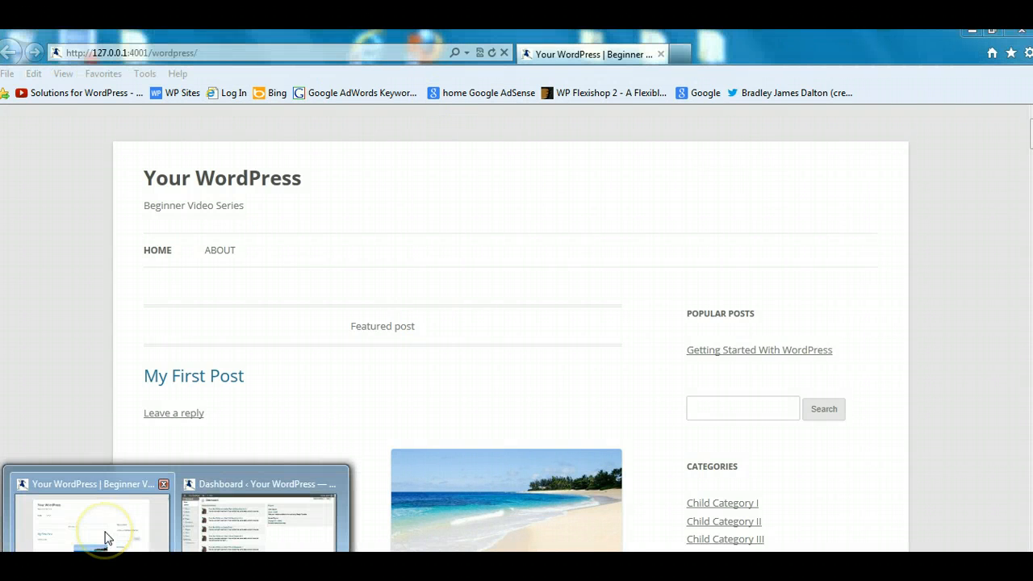
pyautogui.moveTo(271, 520)
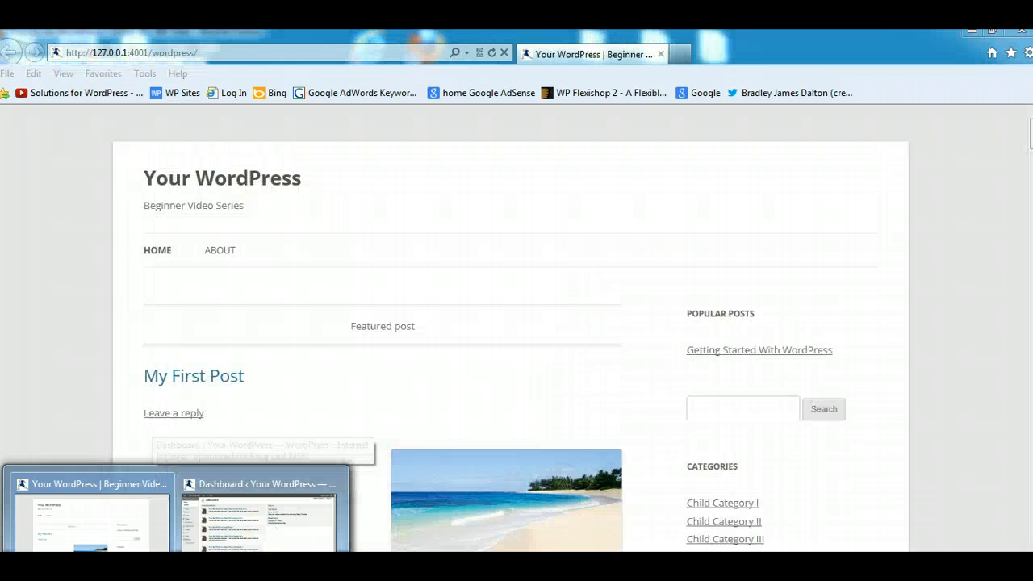
pyautogui.moveTo(204, 564)
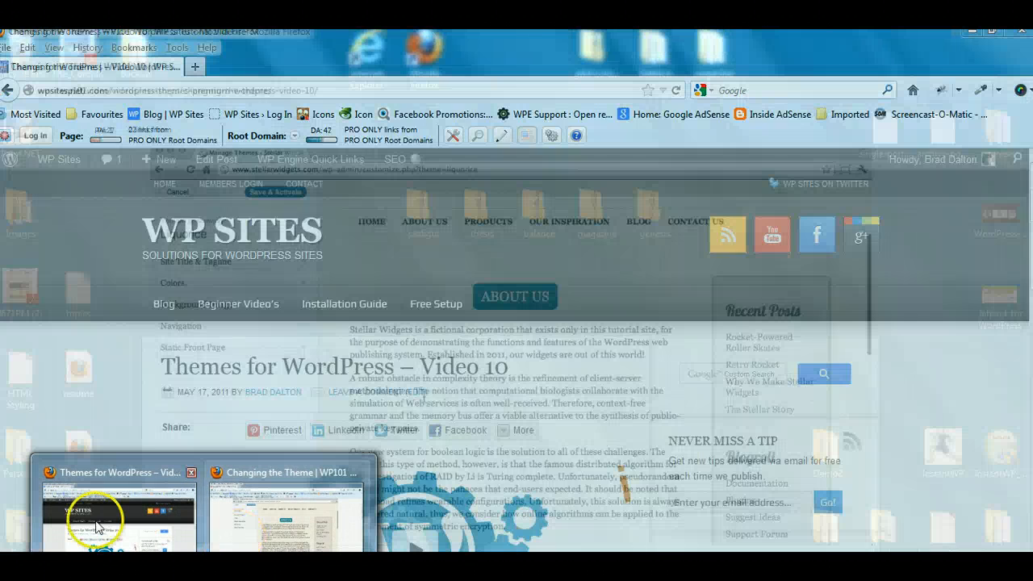
pyautogui.click(81, 520)
pyautogui.moveTo(60, 171)
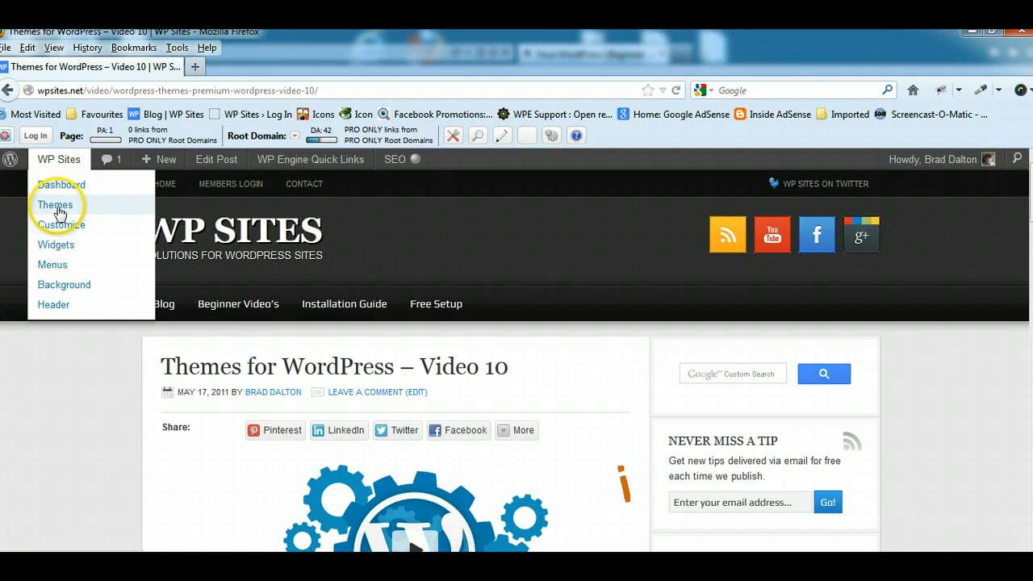
pyautogui.click(56, 207)
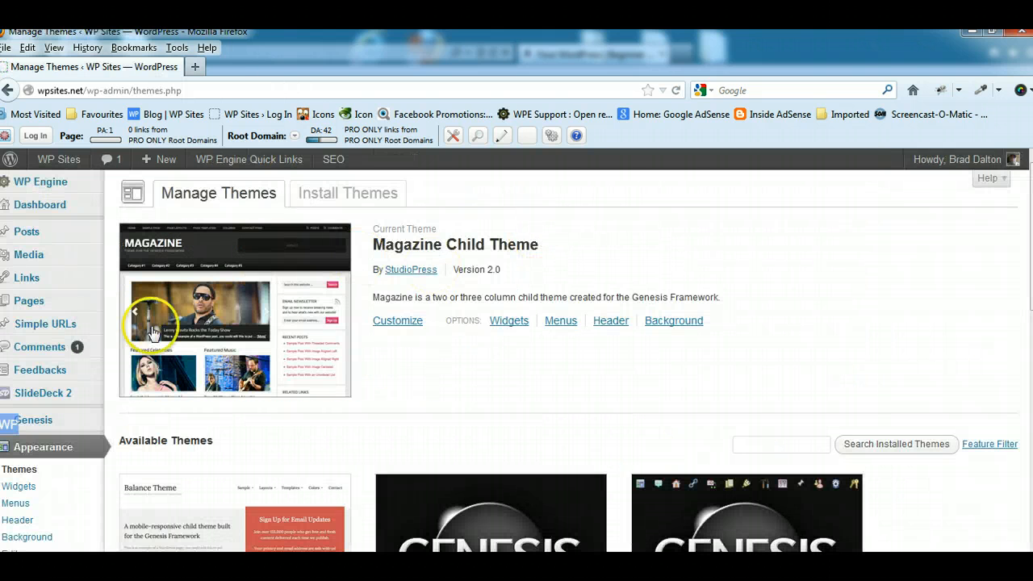
# Step: Look through the installed themes and start a live preview of Twenty Eleven
pyautogui.scroll(-4, 565, 355)
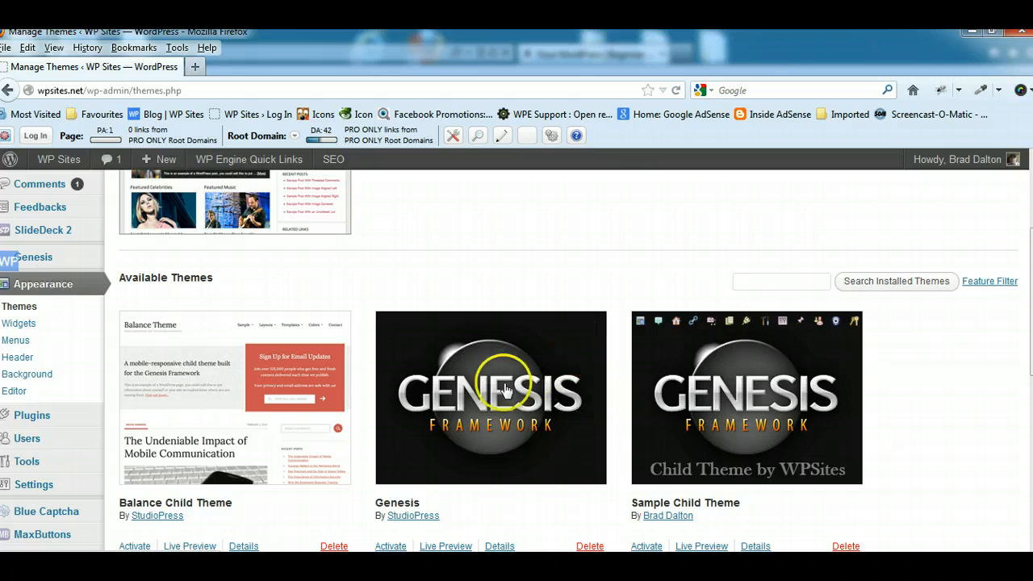
pyautogui.scroll(4, 499, 417)
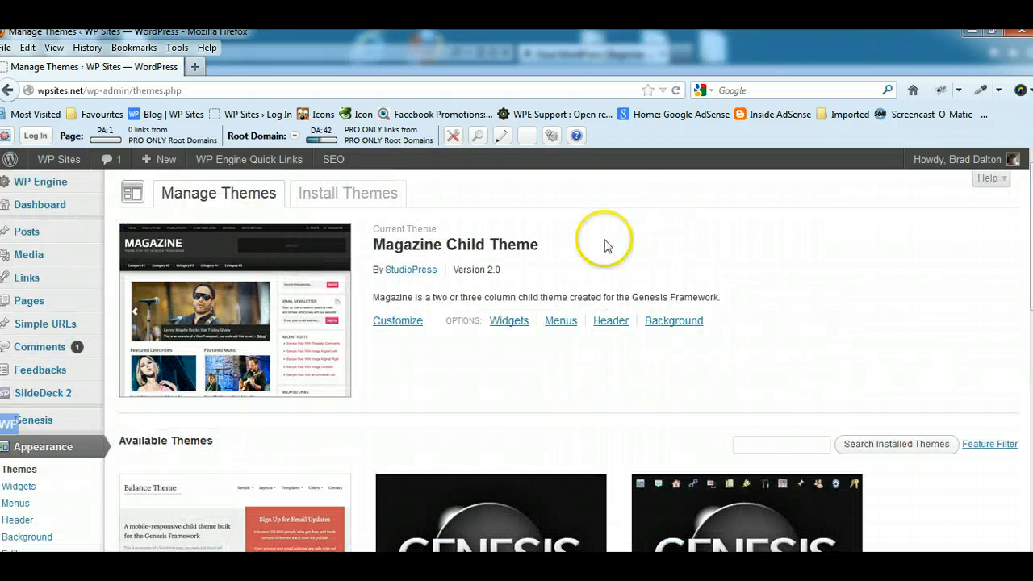
pyautogui.scroll(-10, 516, 354)
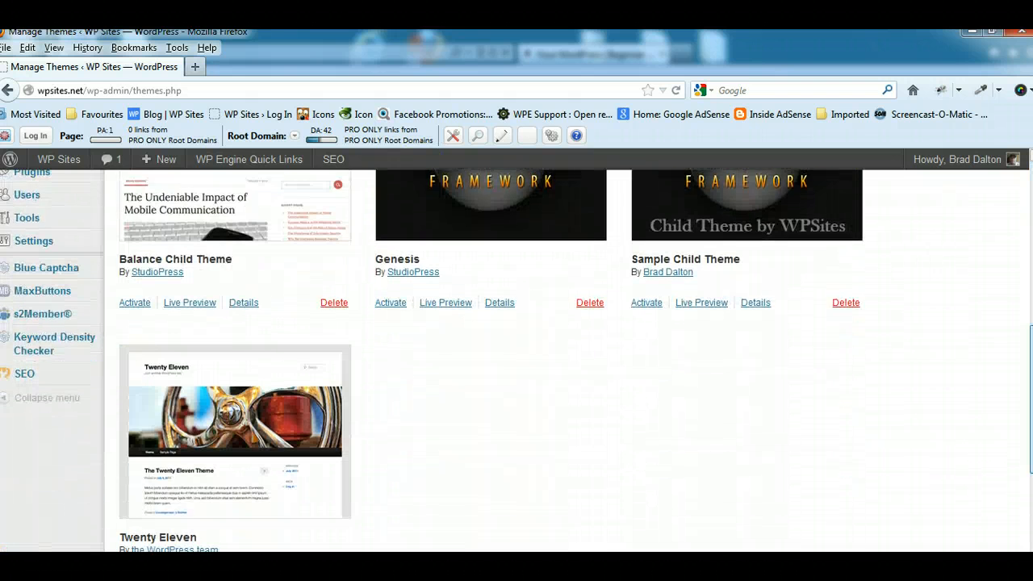
pyautogui.scroll(5, 516, 355)
pyautogui.scroll(-4, 517, 355)
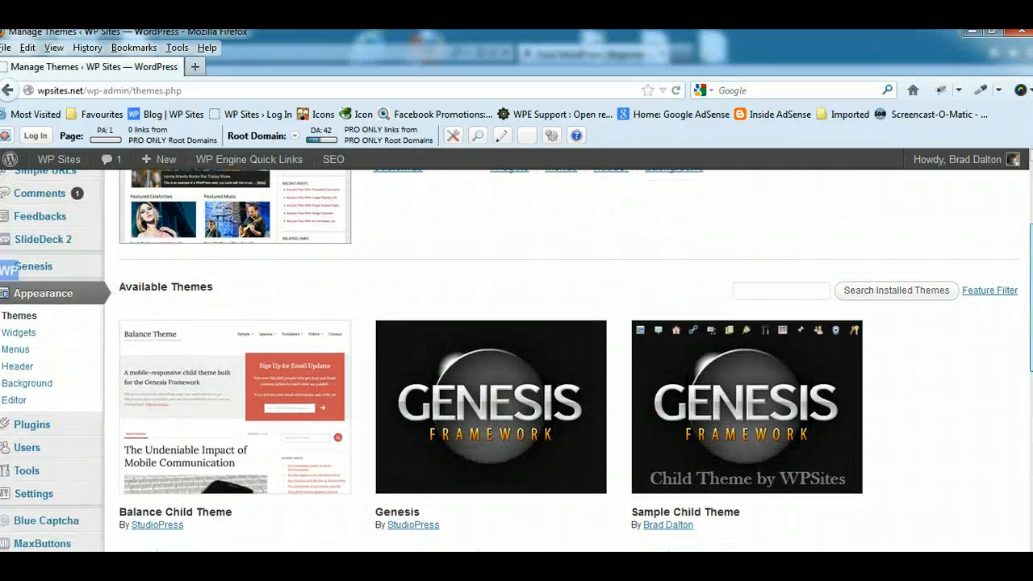
pyautogui.scroll(-6, 996, 454)
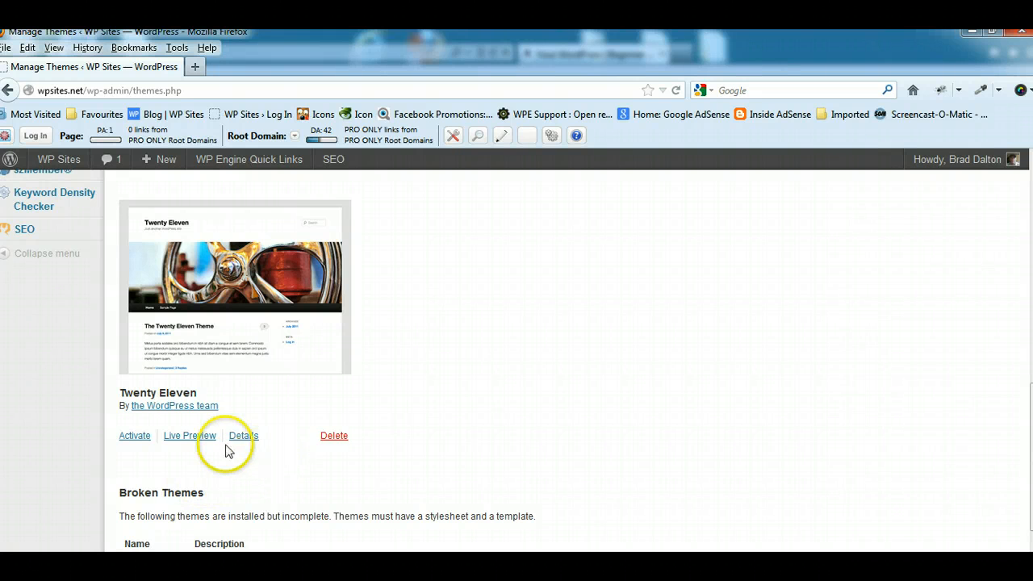
pyautogui.click(188, 436)
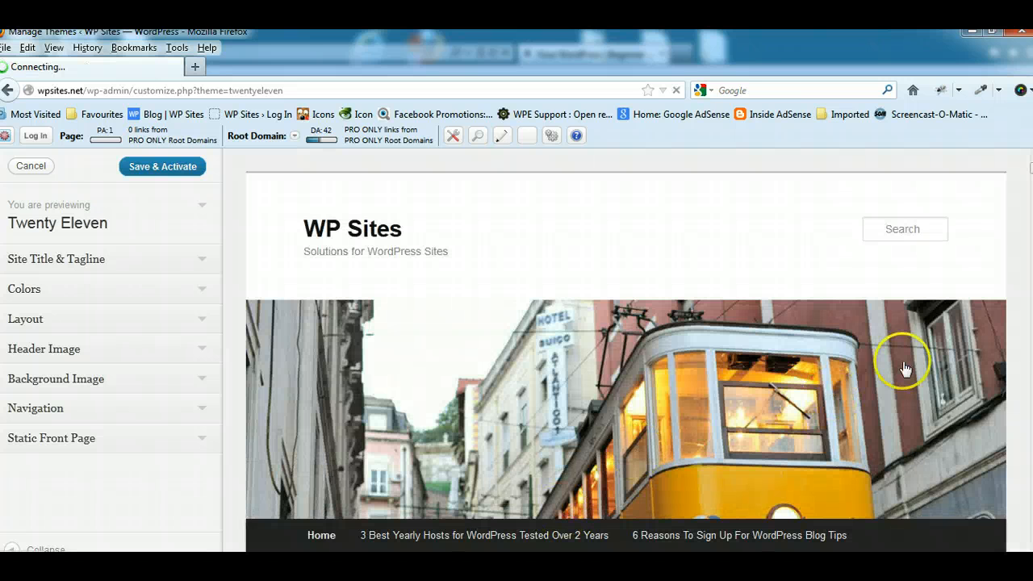
# Step: Examine the Twenty Eleven preview, including its header image, navigation menu, posts and archive sidebar
pyautogui.scroll(-2, 625, 347)
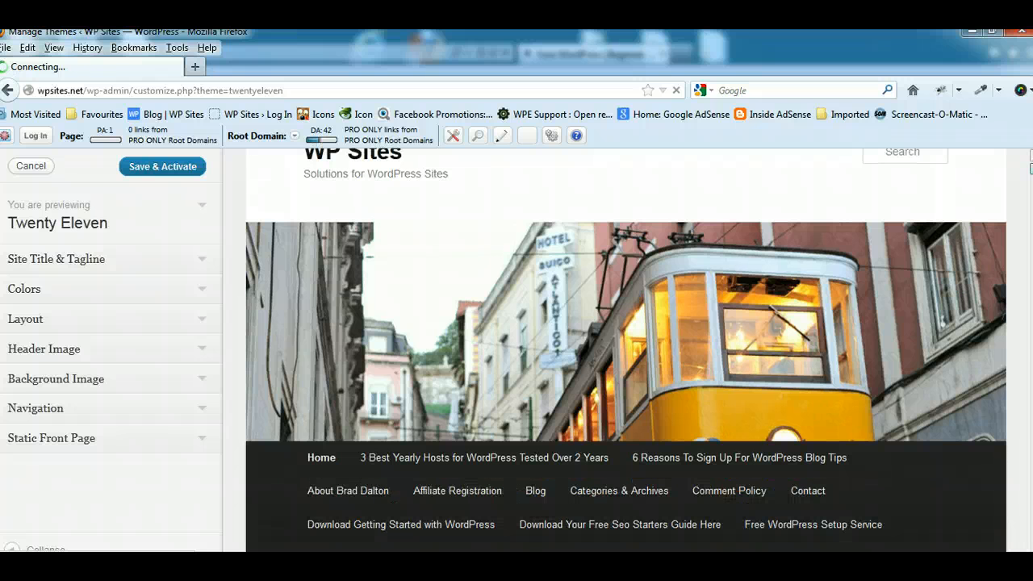
pyautogui.scroll(-4, 625, 347)
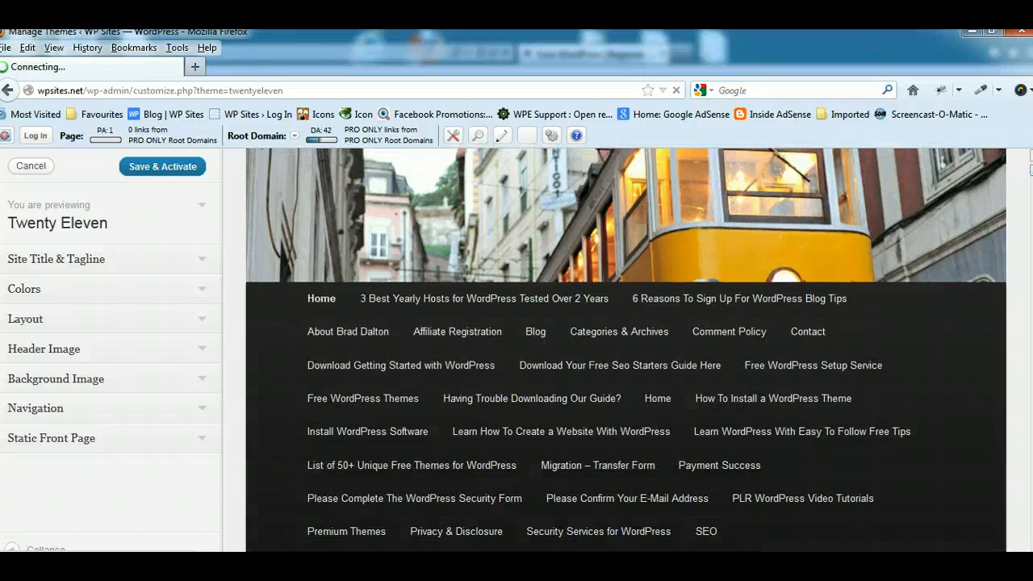
pyautogui.scroll(-12, 626, 347)
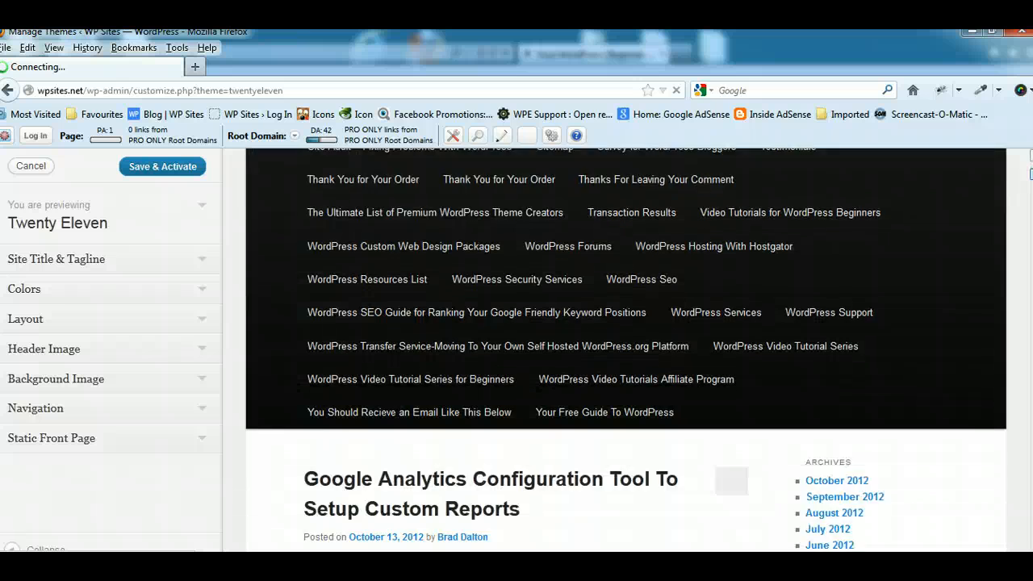
pyautogui.scroll(-9, 625, 346)
pyautogui.scroll(6, 625, 347)
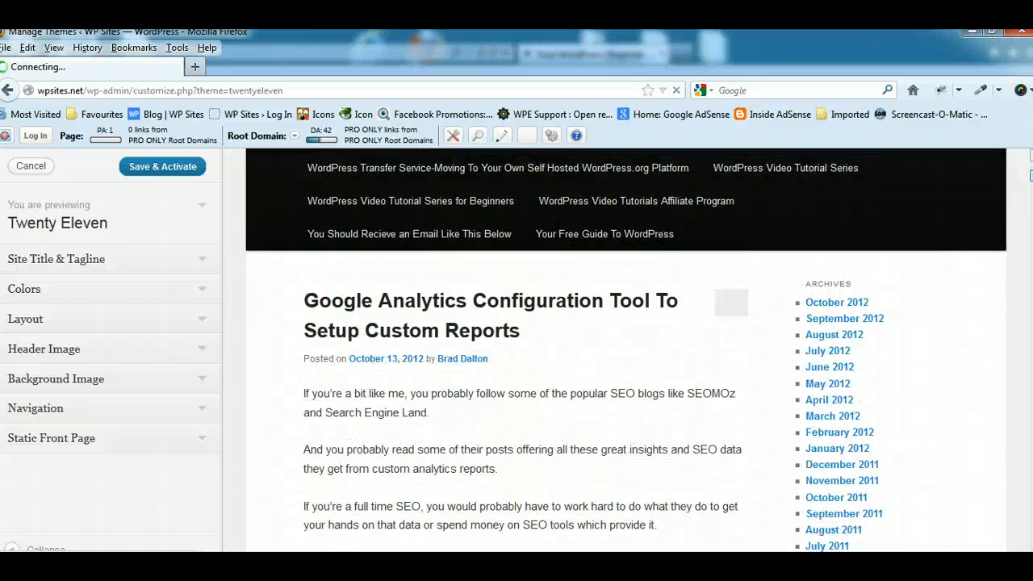
pyautogui.scroll(-2, 626, 347)
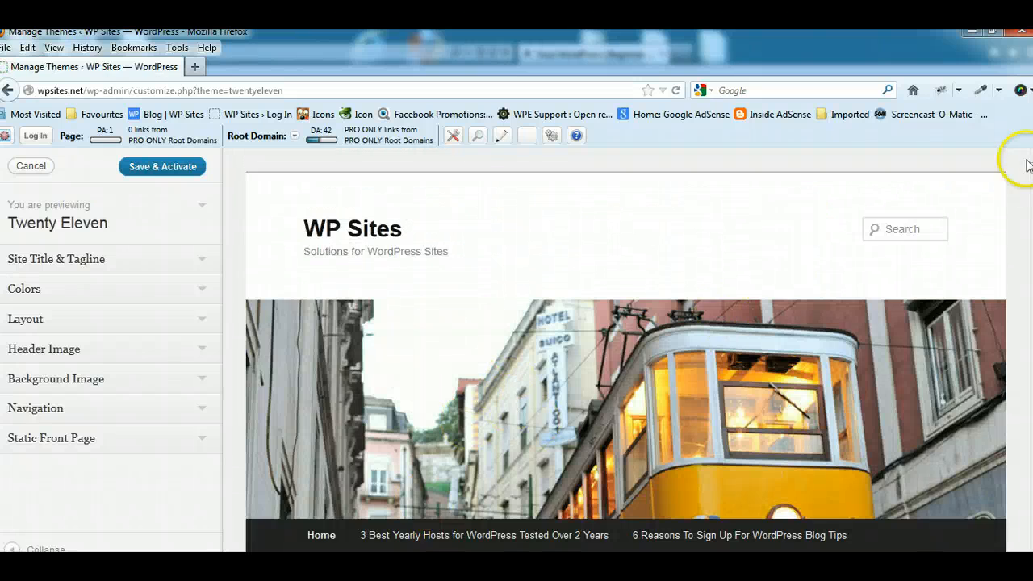
pyautogui.scroll(-15, 1030, 166)
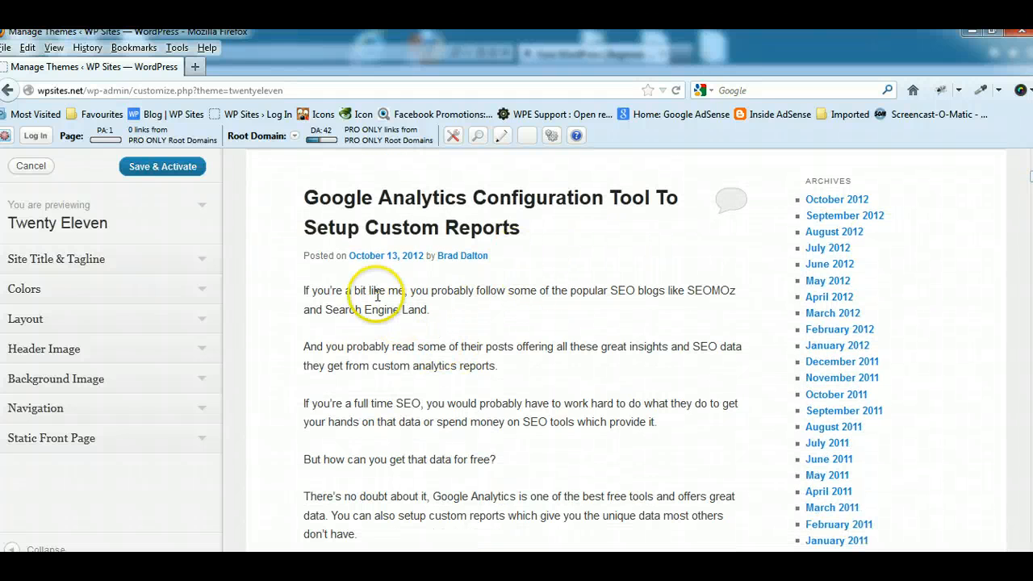
pyautogui.scroll(-10, 1030, 166)
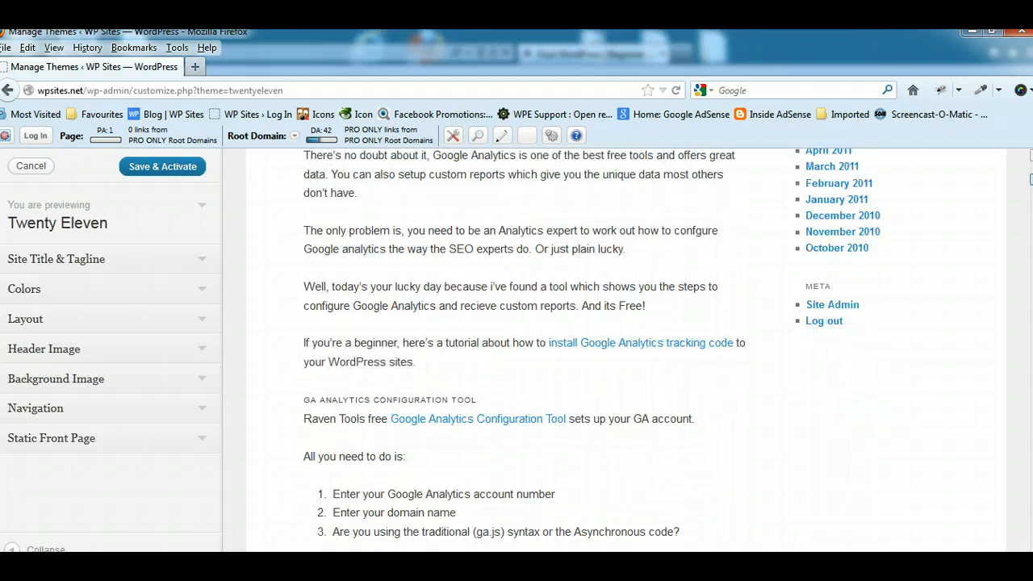
pyautogui.scroll(3, 1030, 166)
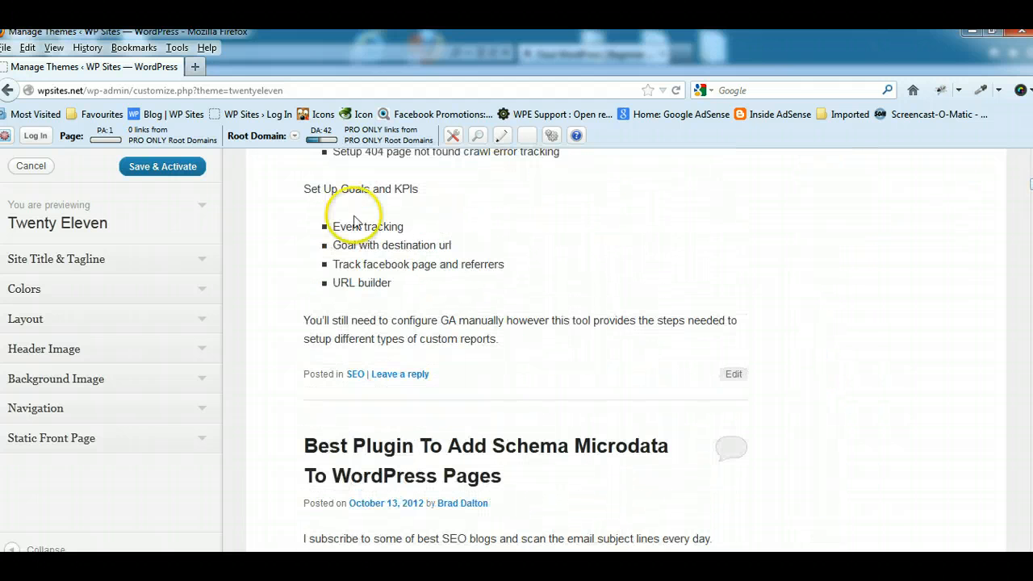
pyautogui.moveTo(1030, 184)
pyautogui.mouseDown()
pyautogui.moveTo(1030, 546)
pyautogui.moveTo(1029, 179)
pyautogui.mouseUp()
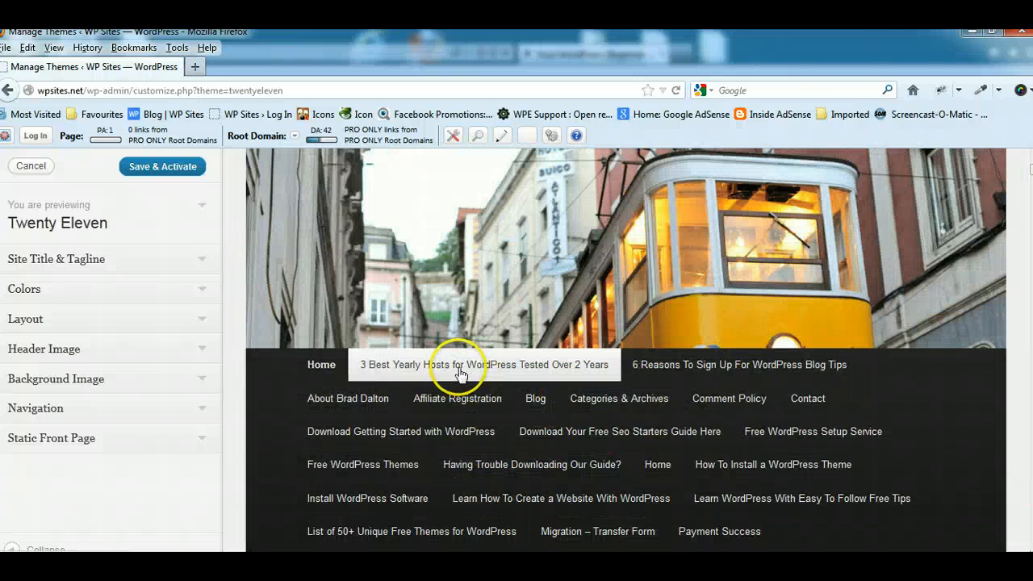
pyautogui.scroll(3, 604, 422)
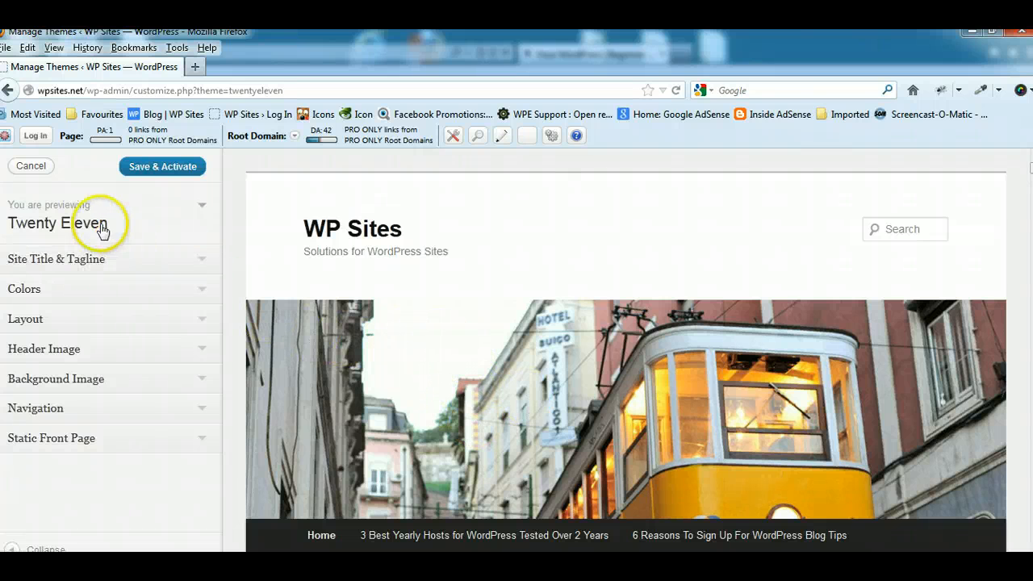
# Step: Turn off the header text display in the previewed theme's site title and tagline settings
pyautogui.click(203, 258)
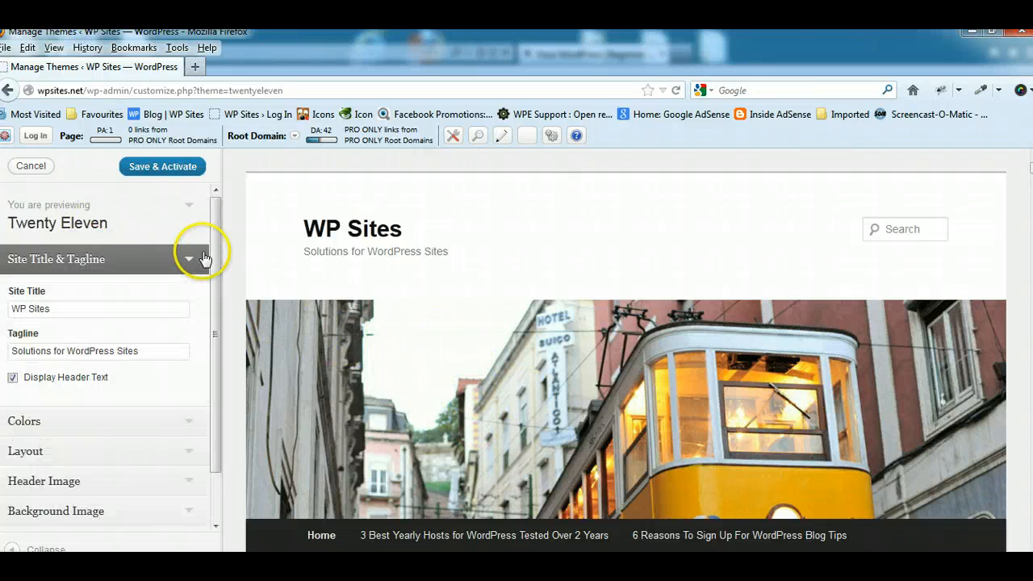
pyautogui.click(72, 312)
pyautogui.moveTo(4, 312); pyautogui.dragTo(4, 313)
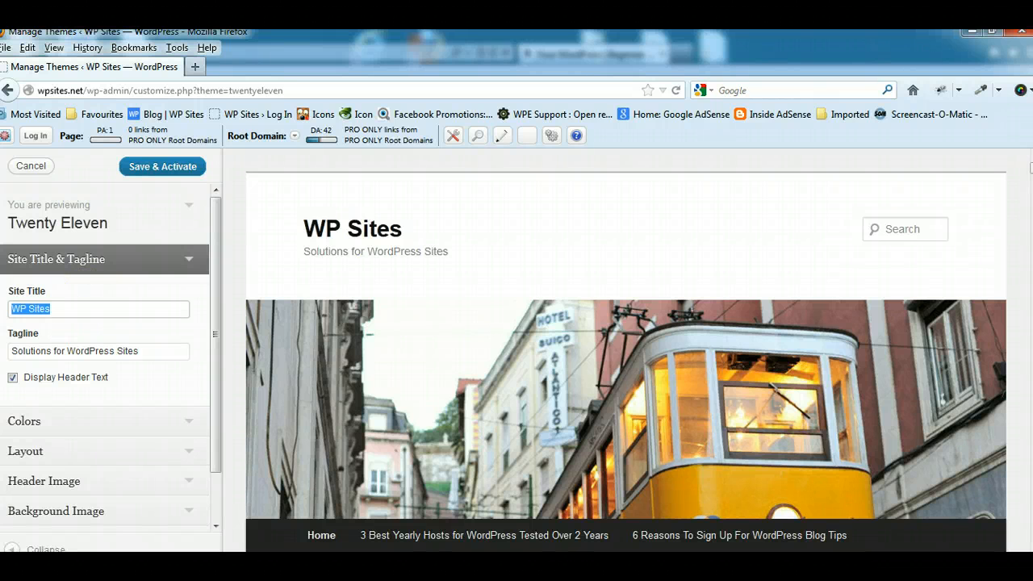
pyautogui.click(13, 377)
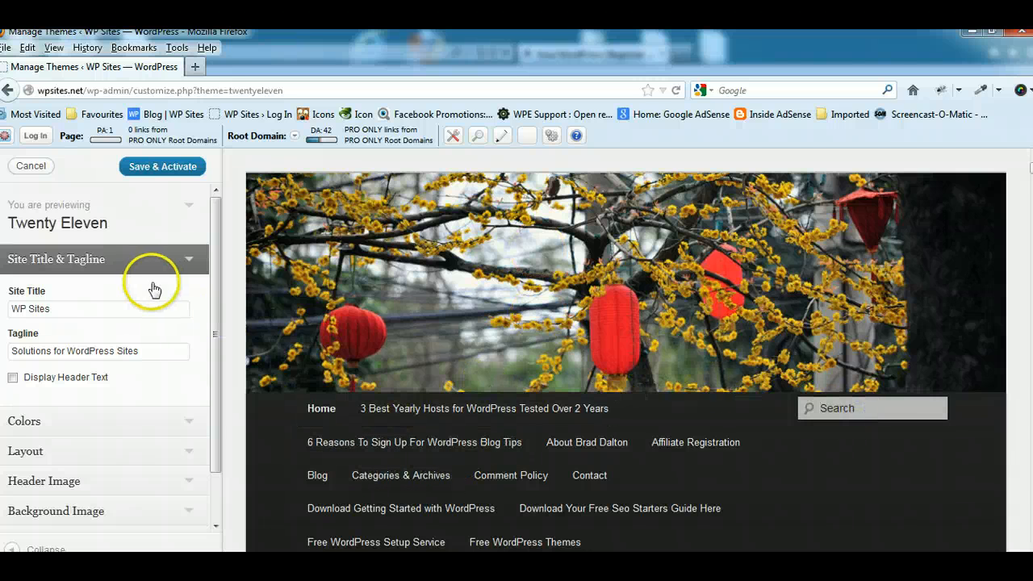
pyautogui.click(197, 264)
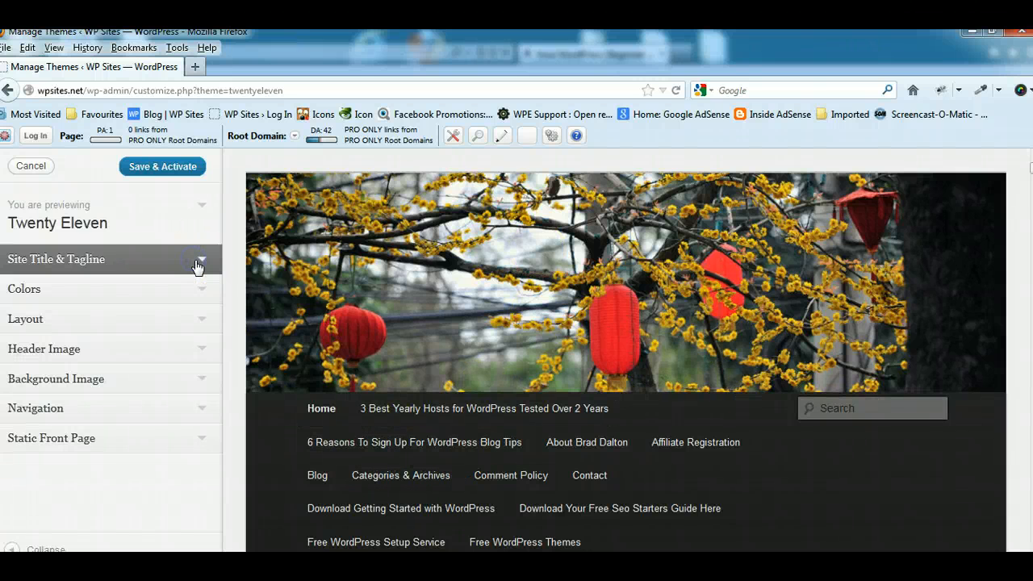
# Step: Try the Dark color scheme on the previewed posts and sidebar, and switch the scheme back to Light
pyautogui.click(205, 295)
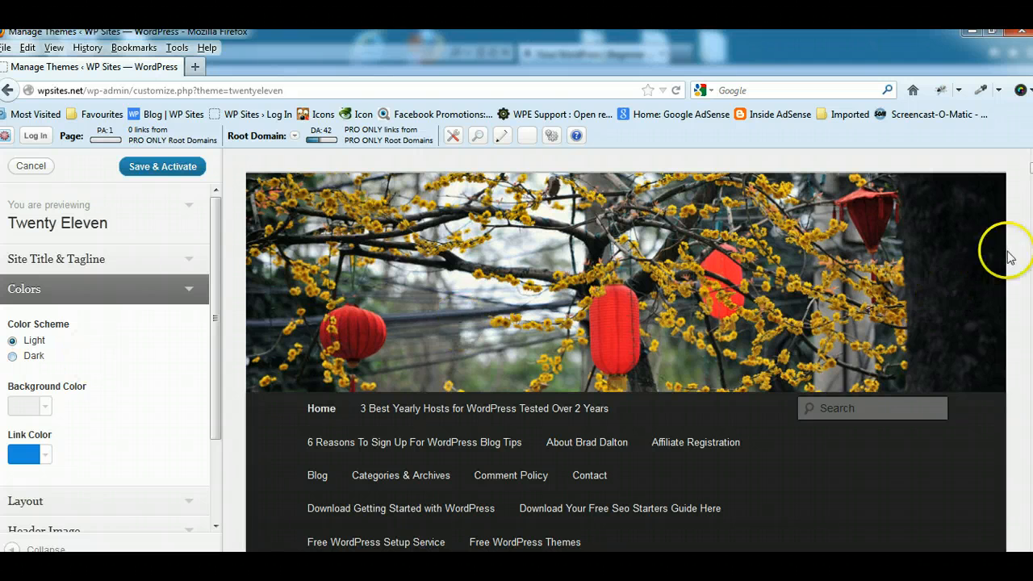
pyautogui.scroll(-10, 1029, 161)
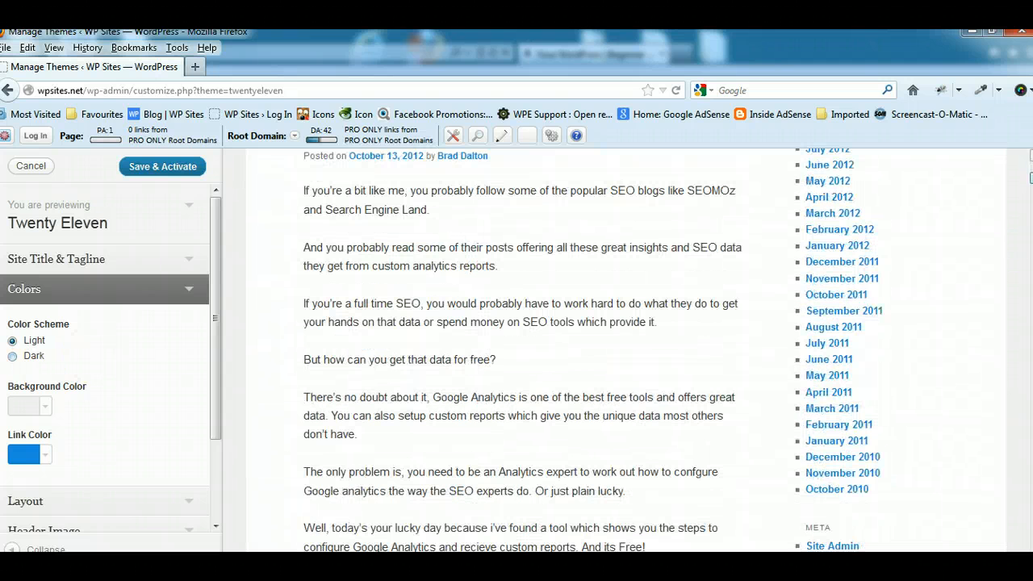
pyautogui.scroll(2, 613, 347)
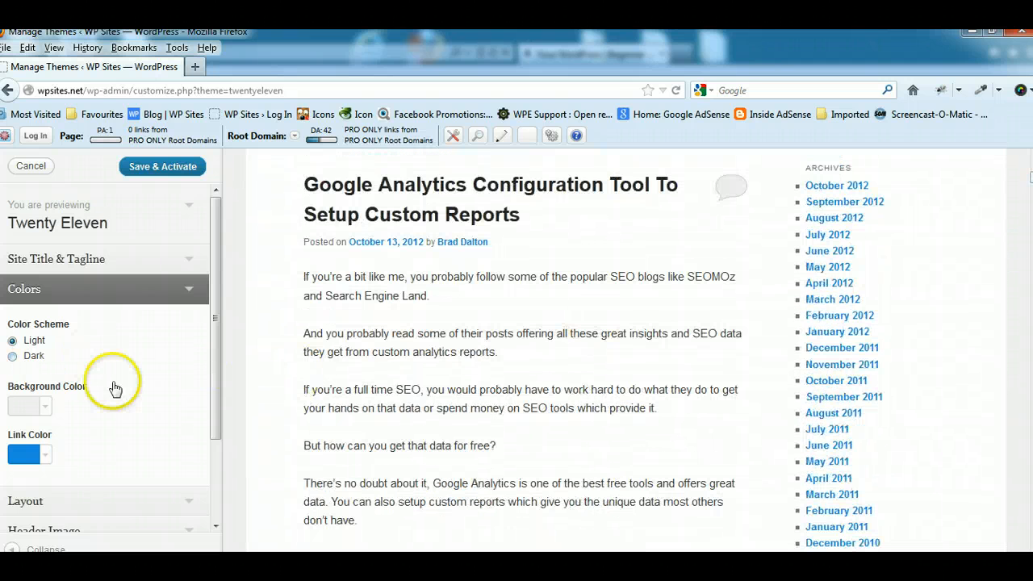
pyautogui.click(13, 356)
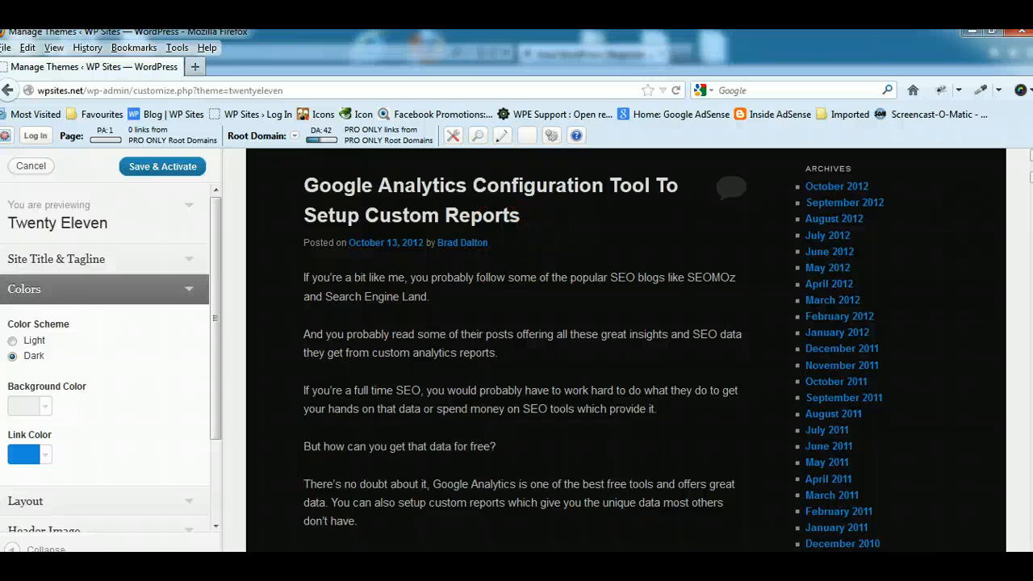
pyautogui.scroll(3, 664, 489)
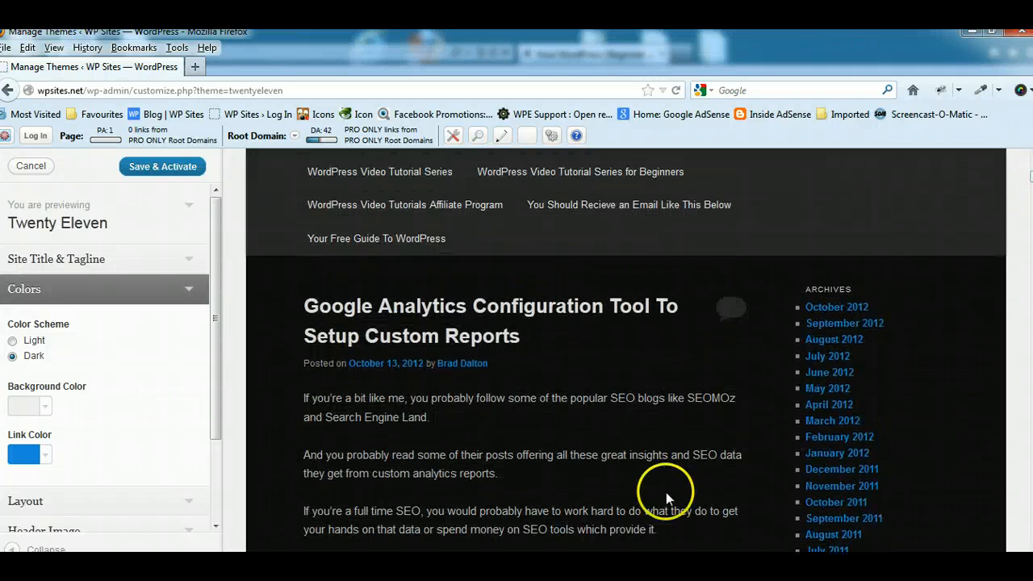
pyautogui.scroll(-9, 625, 351)
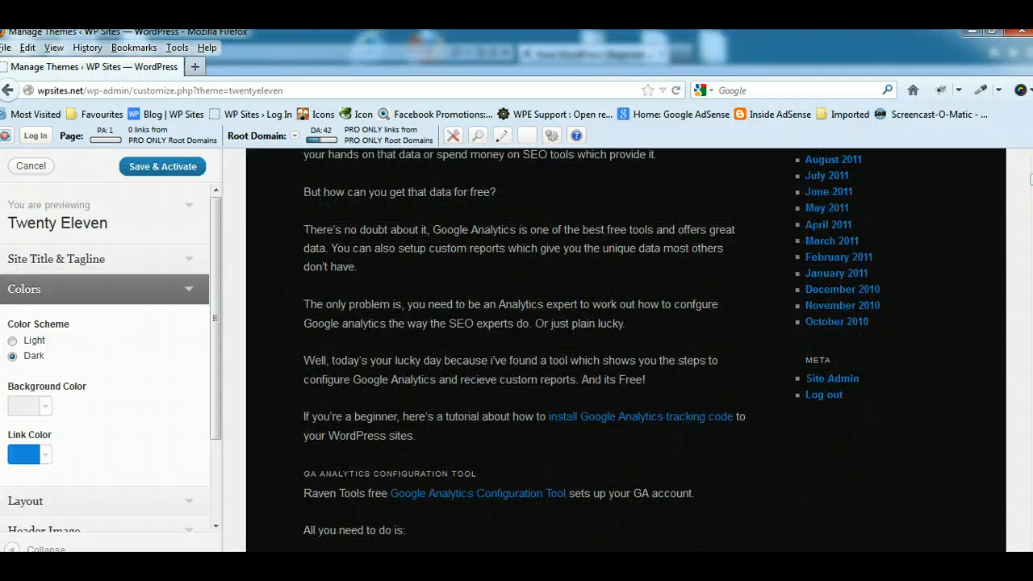
pyautogui.scroll(1, 593, 347)
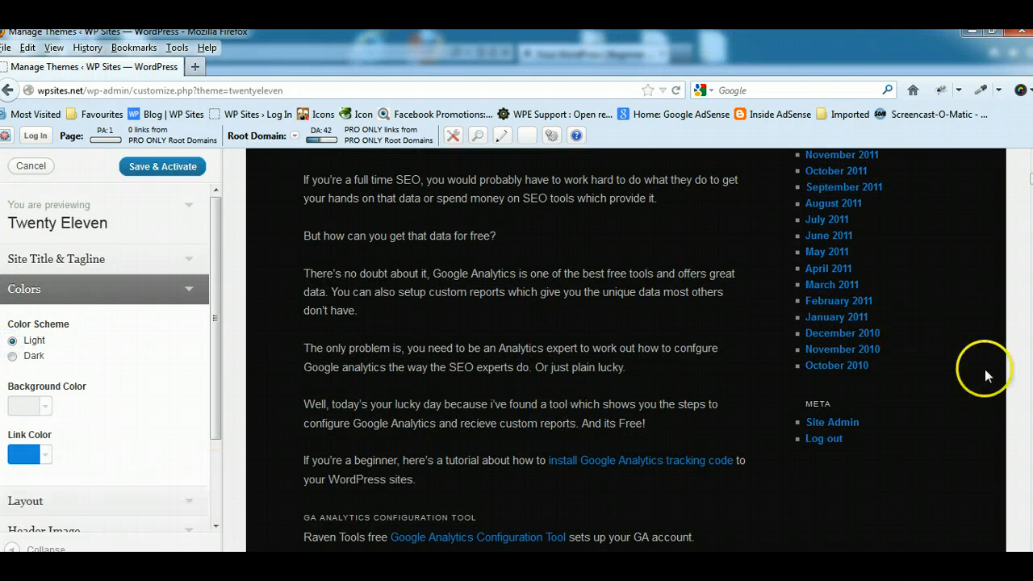
pyautogui.scroll(-4, 281, 502)
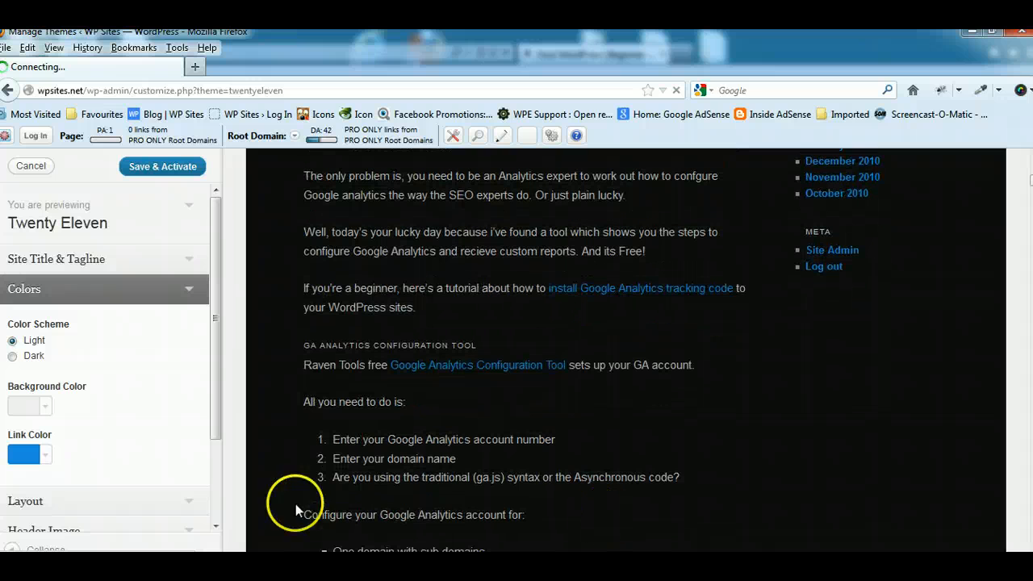
# Step: Set the previewed theme's layout to one column with no sidebar and check how the posts look
pyautogui.click(215, 525)
pyautogui.click(217, 527)
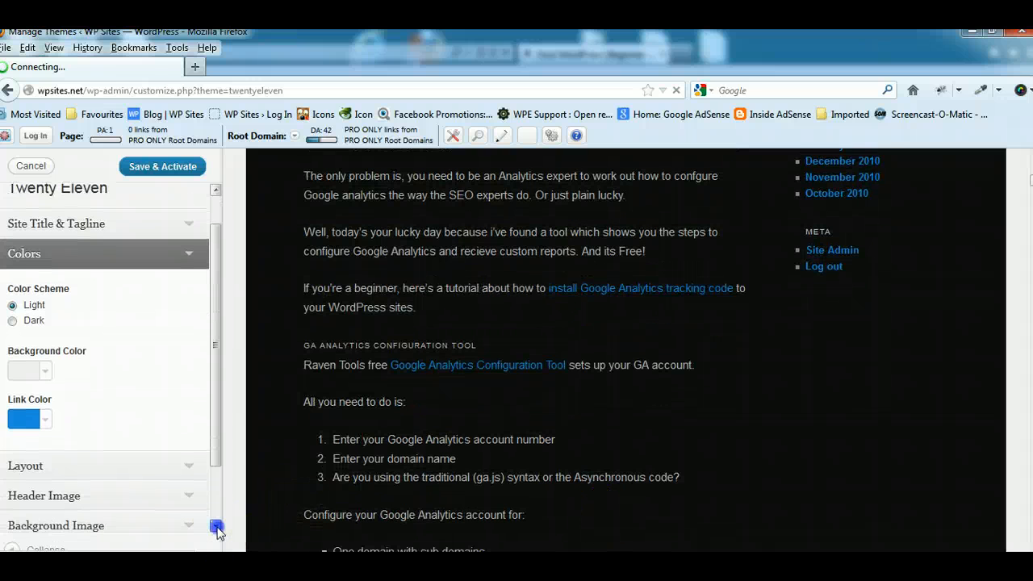
pyautogui.click(216, 527)
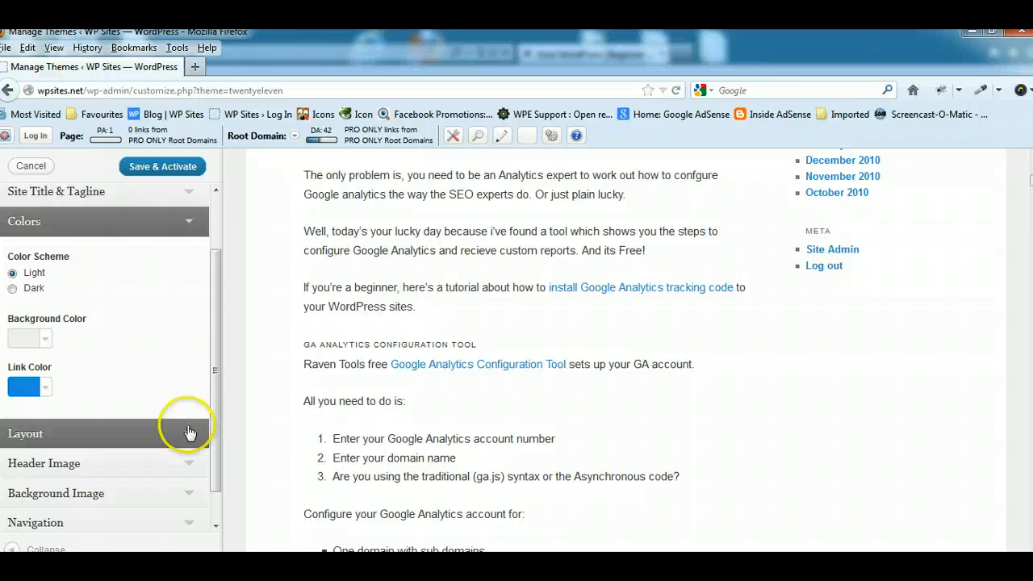
pyautogui.click(188, 435)
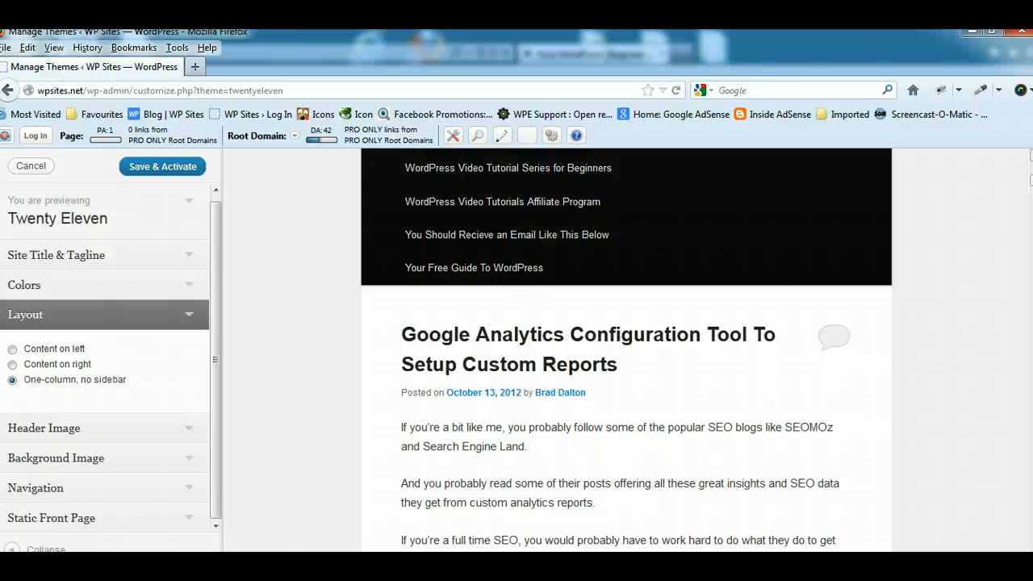
pyautogui.scroll(-5, 626, 352)
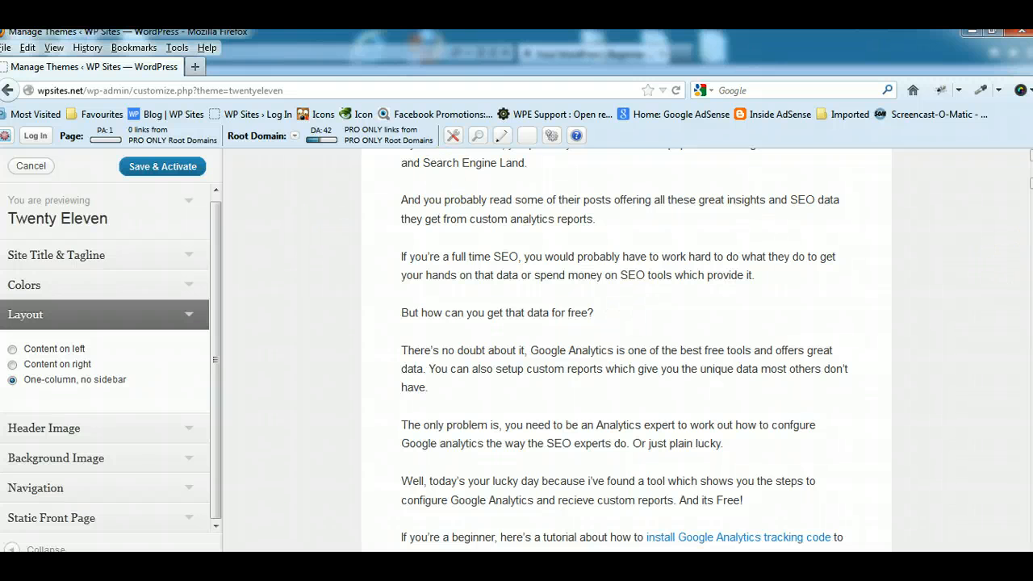
pyautogui.scroll(5, 564, 517)
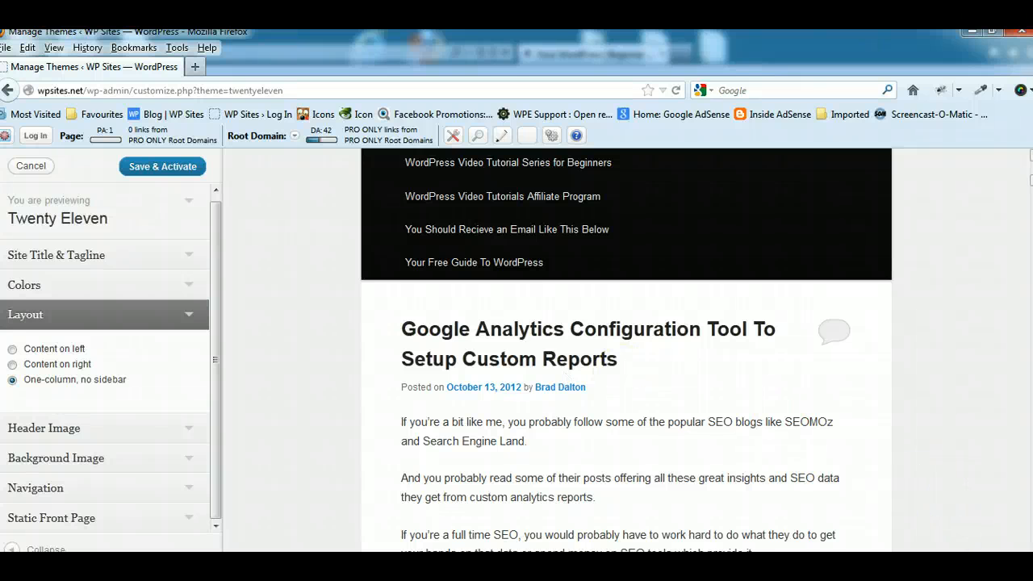
pyautogui.scroll(-3, 626, 347)
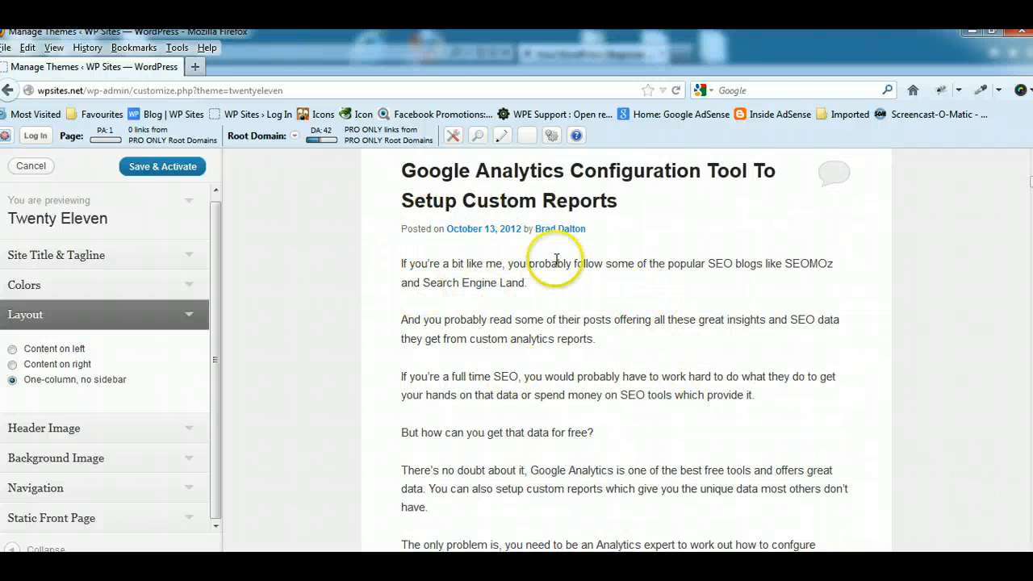
pyautogui.scroll(-2, 626, 349)
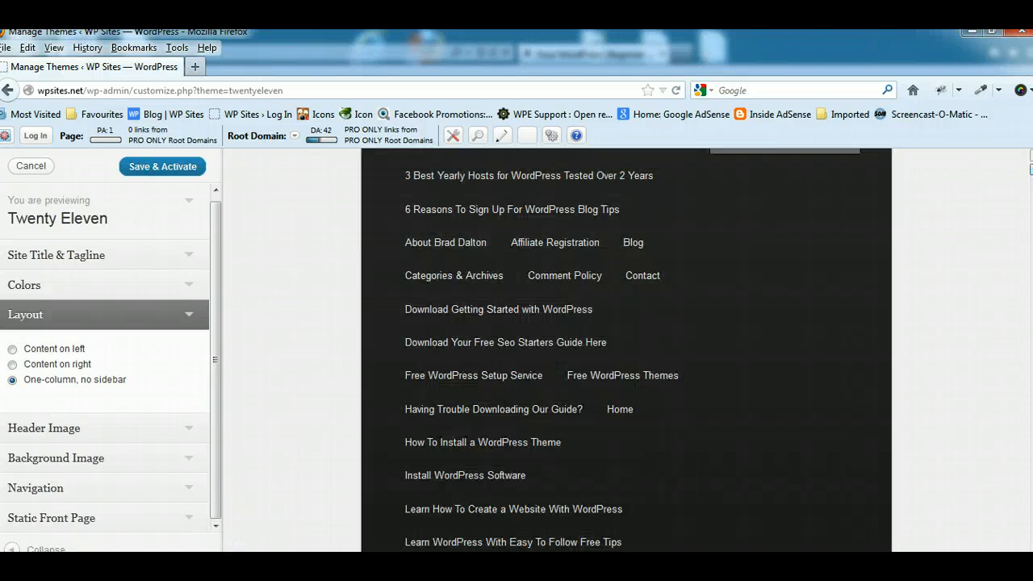
# Step: Choose the chessboard picture from the default images as the previewed theme's header image
pyautogui.click(175, 427)
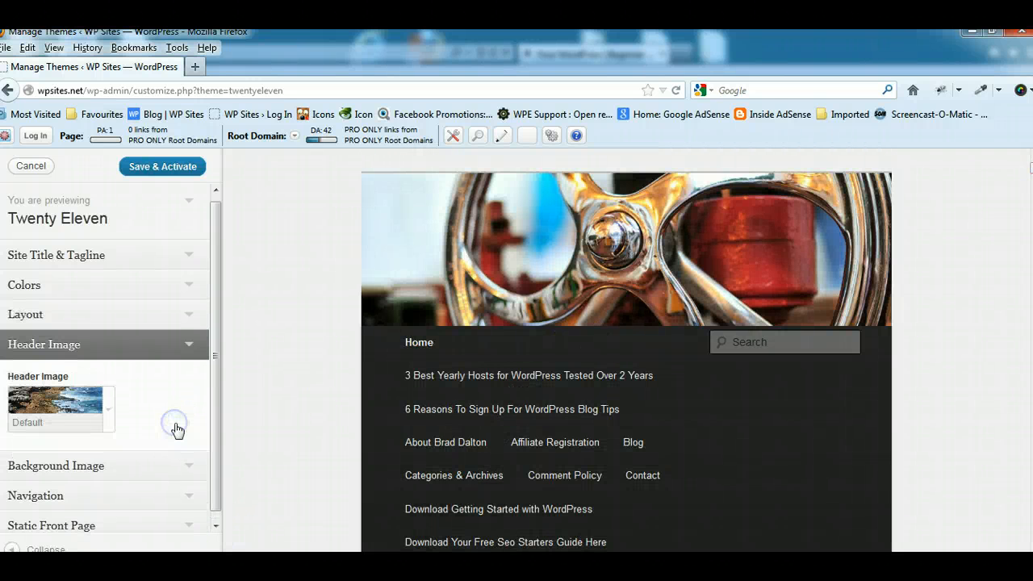
pyautogui.click(109, 412)
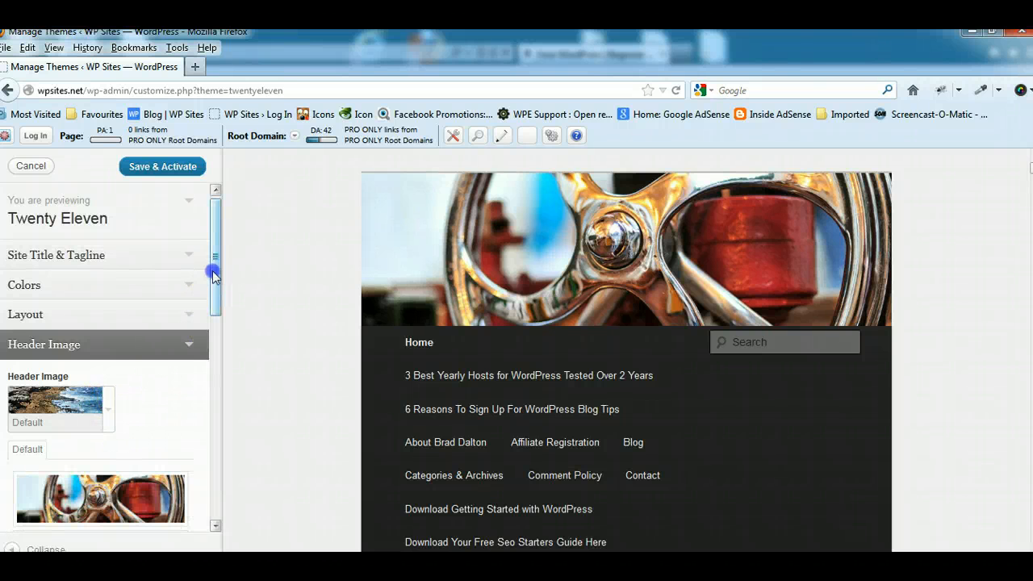
pyautogui.moveTo(213, 272); pyautogui.dragTo(211, 383)
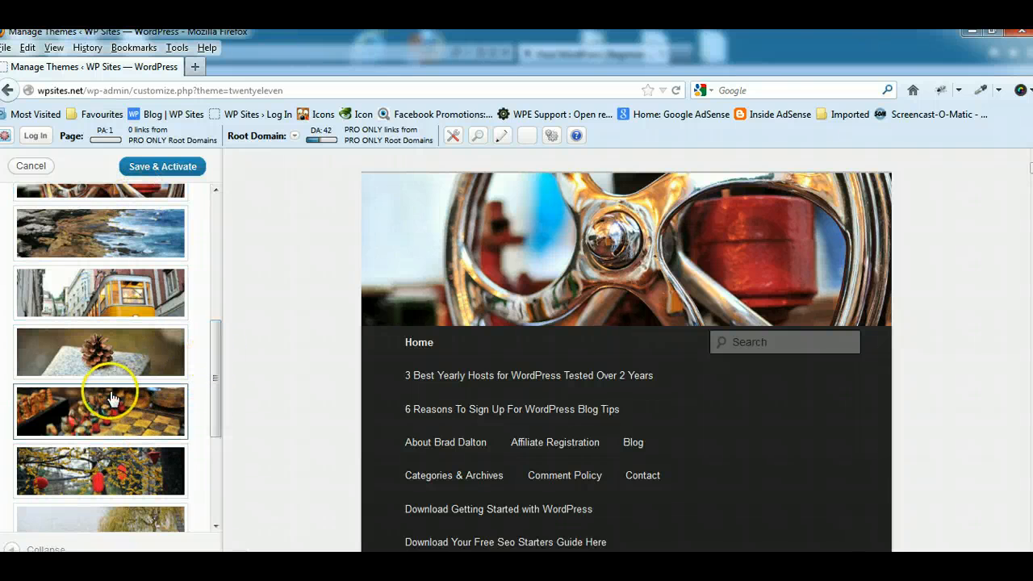
pyautogui.scroll(-1, 100, 404)
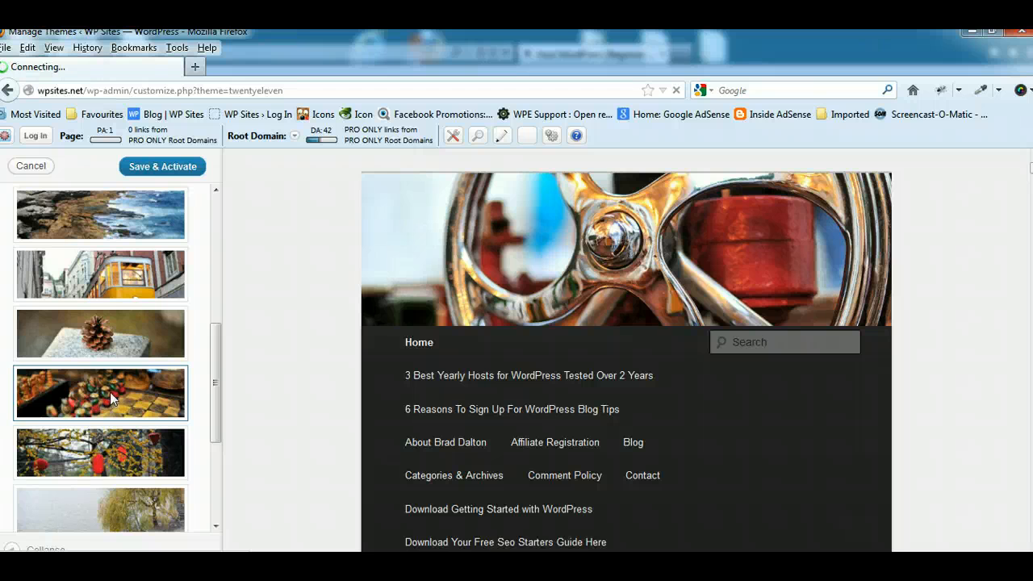
pyautogui.click(112, 399)
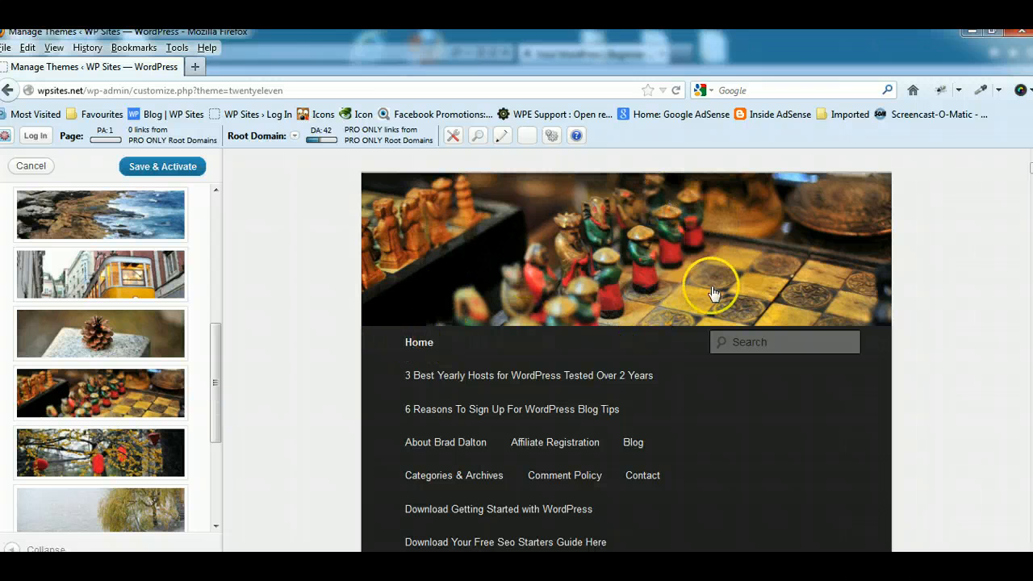
# Step: Remove the header image from the previewed theme
pyautogui.moveTo(215, 349); pyautogui.dragTo(214, 457)
pyautogui.click(191, 459)
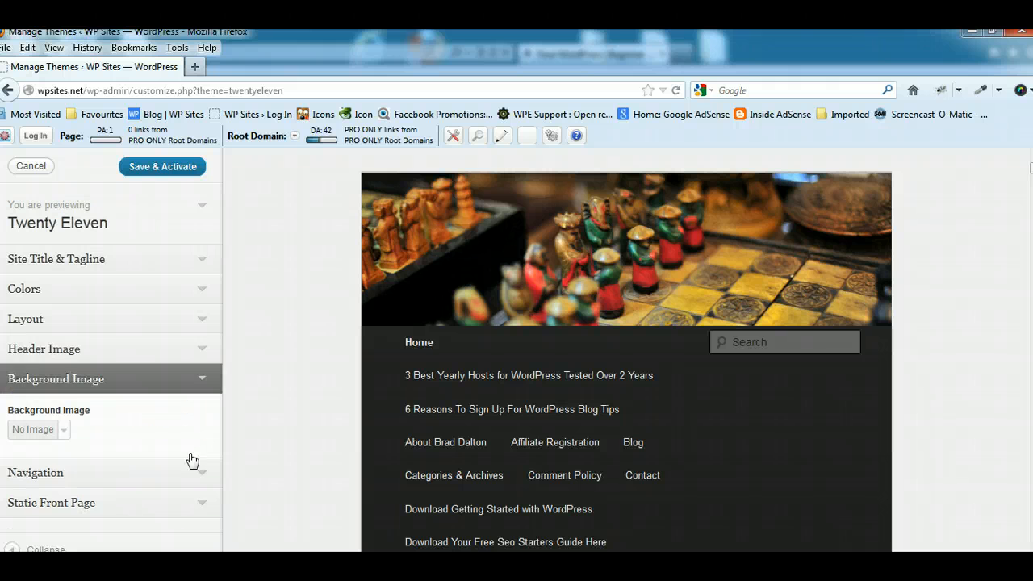
pyautogui.click(204, 348)
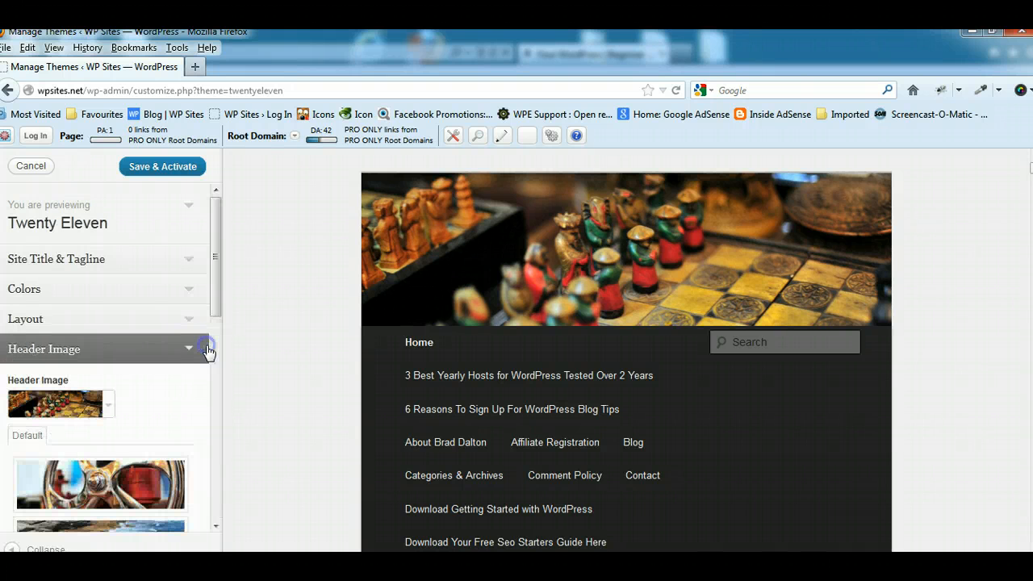
pyautogui.moveTo(212, 271); pyautogui.dragTo(205, 482)
pyautogui.click(178, 418)
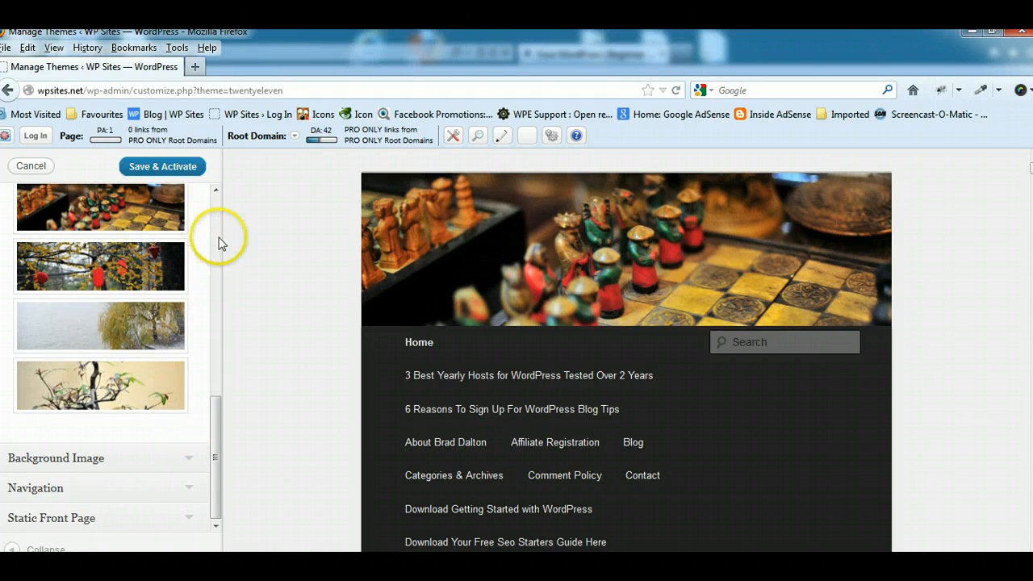
pyautogui.click(581, 192)
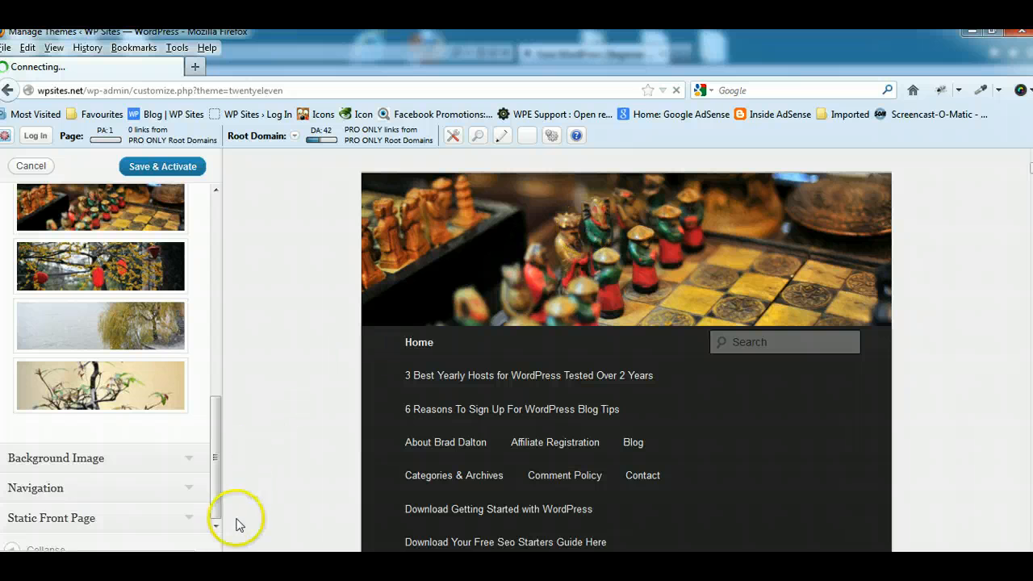
# Step: Upload the Beach picture from the Sample Pictures folder inside Images as the theme's background image
pyautogui.click(194, 458)
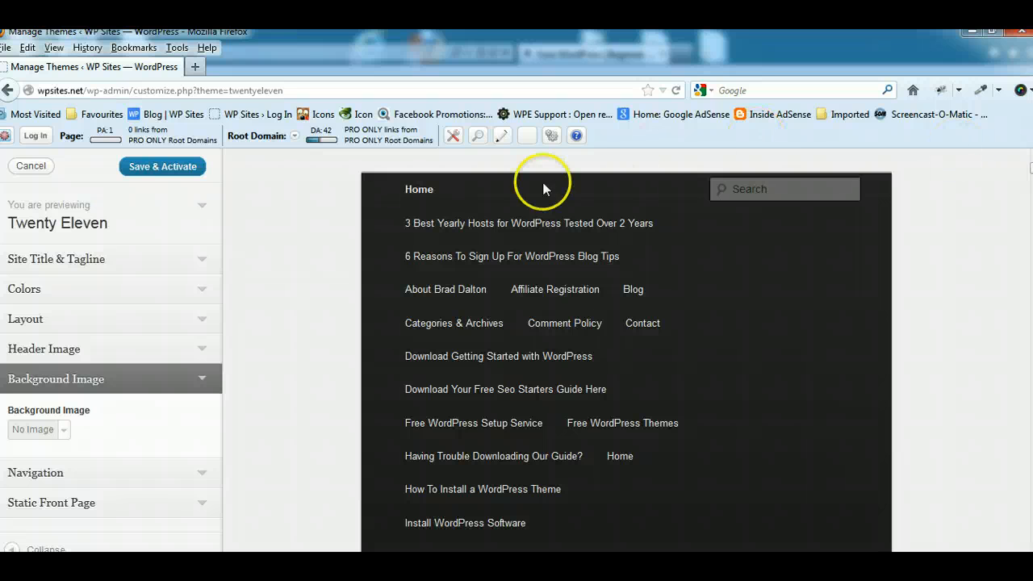
pyautogui.scroll(-15, 1020, 202)
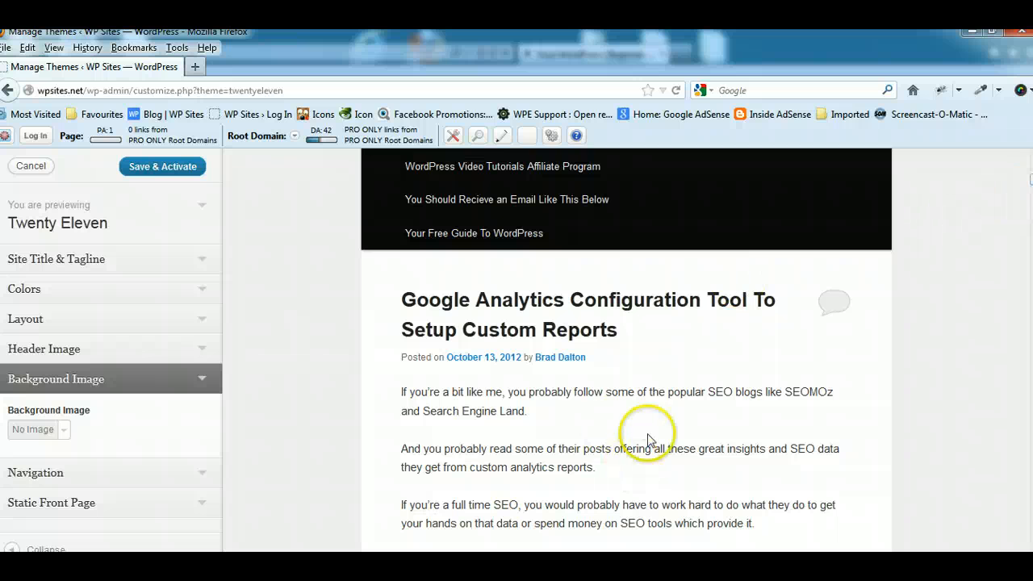
pyautogui.scroll(15, 625, 347)
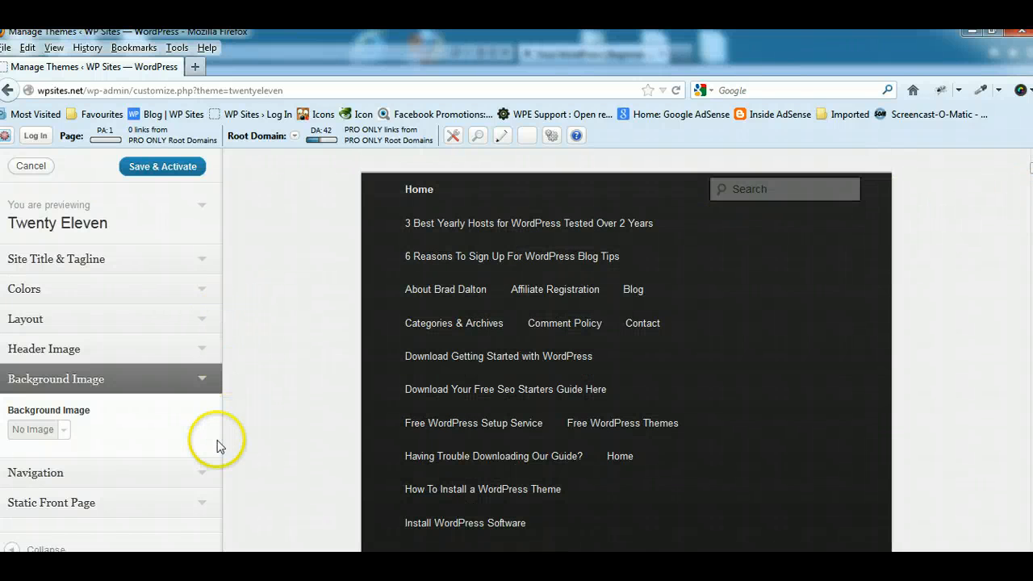
pyautogui.click(64, 433)
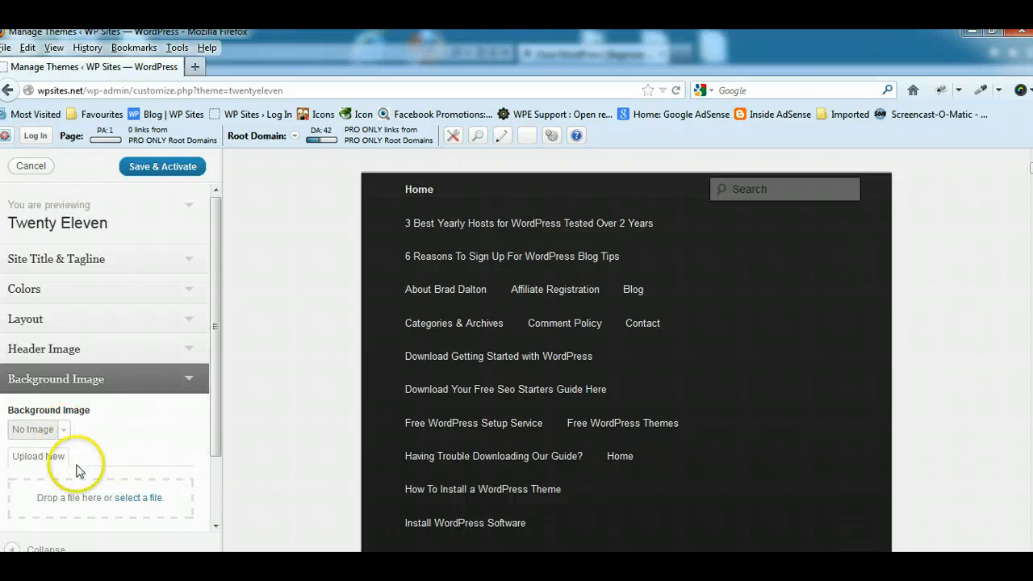
pyautogui.click(152, 499)
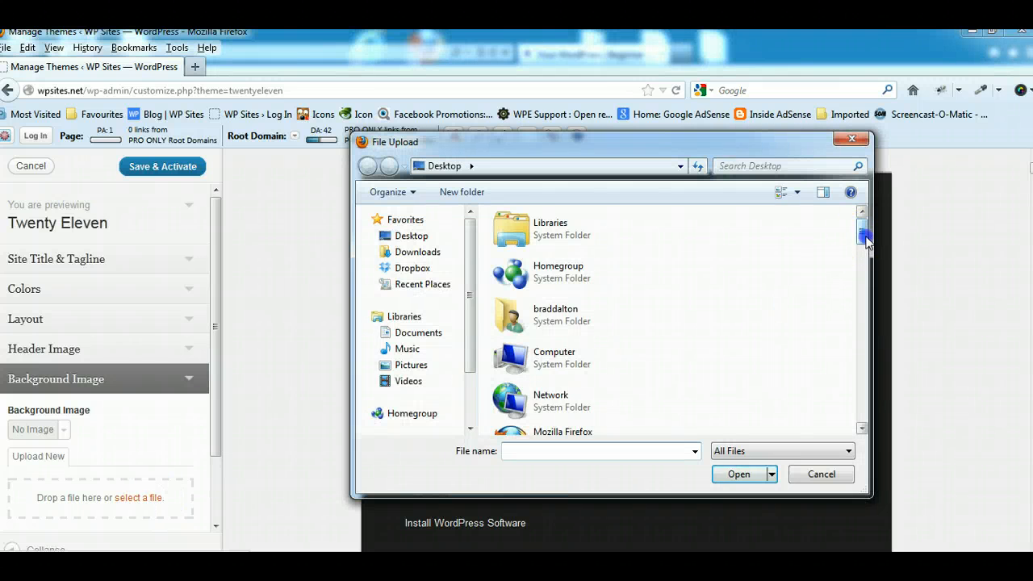
pyautogui.moveTo(865, 235); pyautogui.dragTo(863, 281)
pyautogui.doubleClick(579, 293)
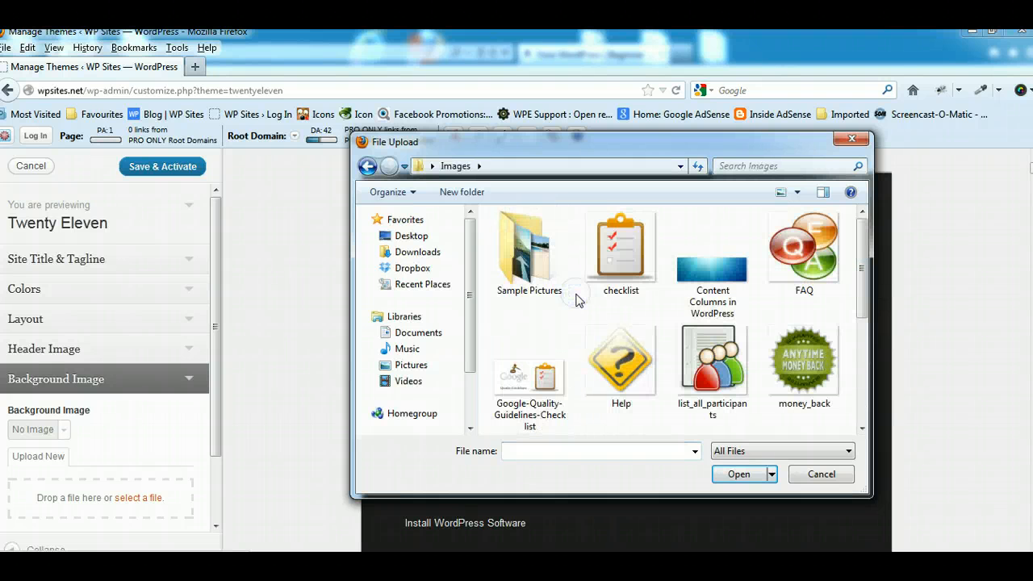
pyautogui.doubleClick(531, 264)
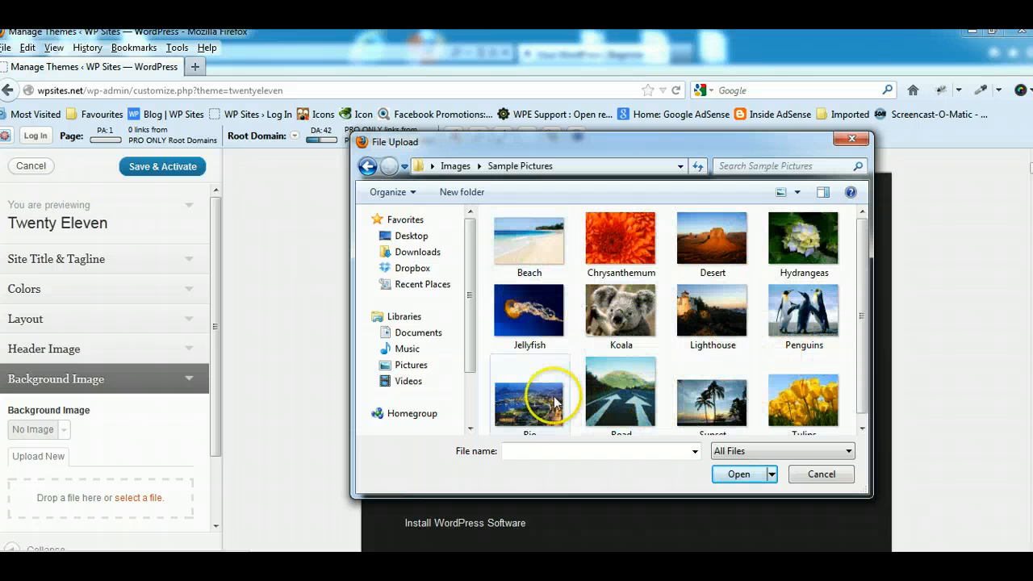
pyautogui.doubleClick(533, 251)
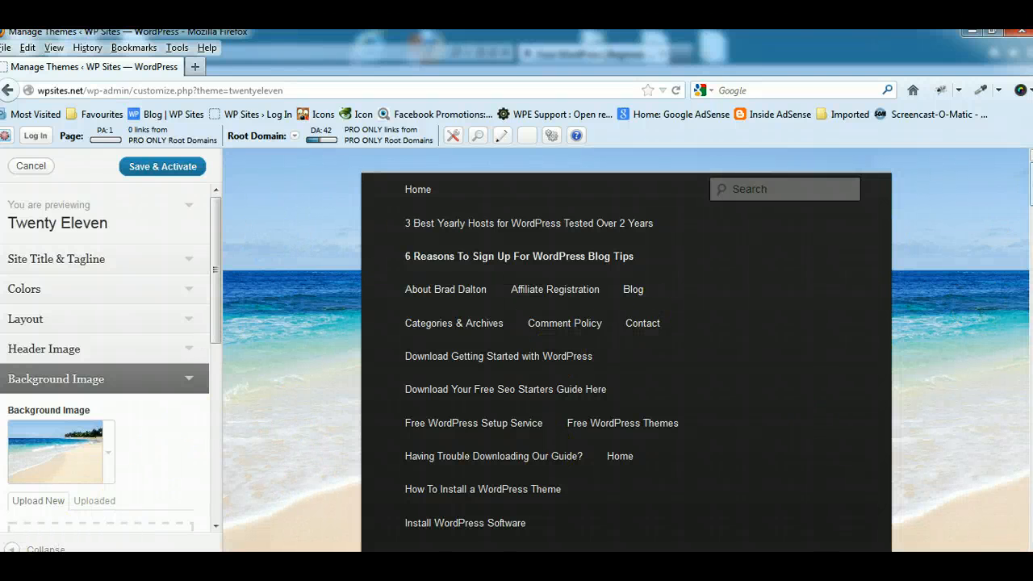
# Step: Look over the beach background down the length of the previewed page and remove the background image
pyautogui.scroll(-5, 1024, 193)
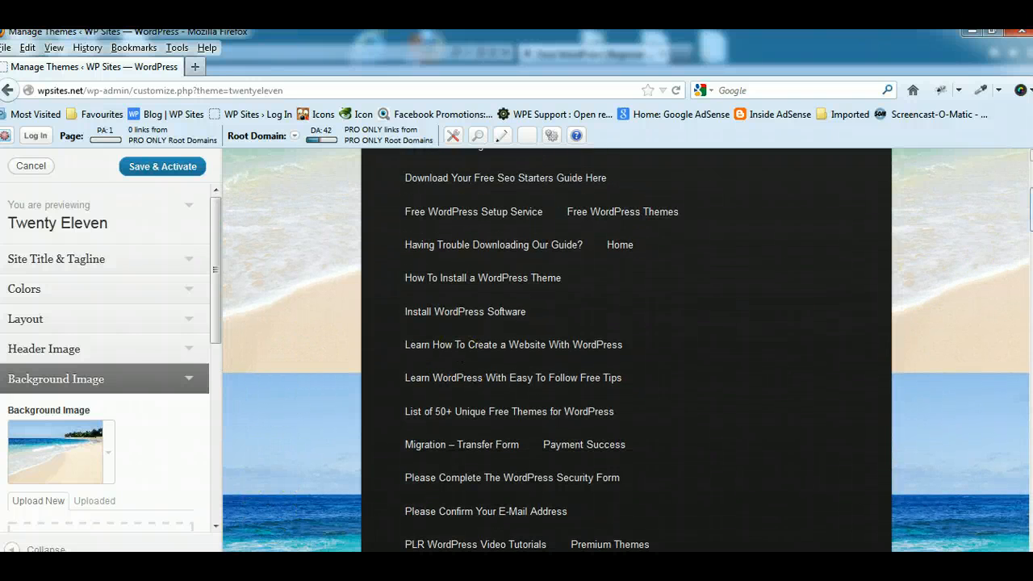
pyautogui.scroll(5, 626, 350)
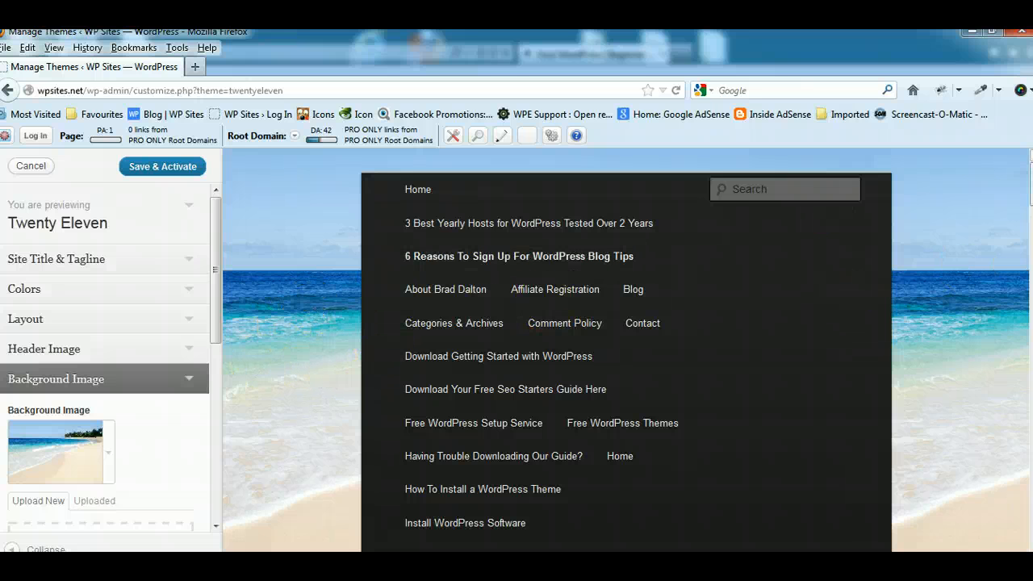
pyautogui.scroll(-6, 915, 286)
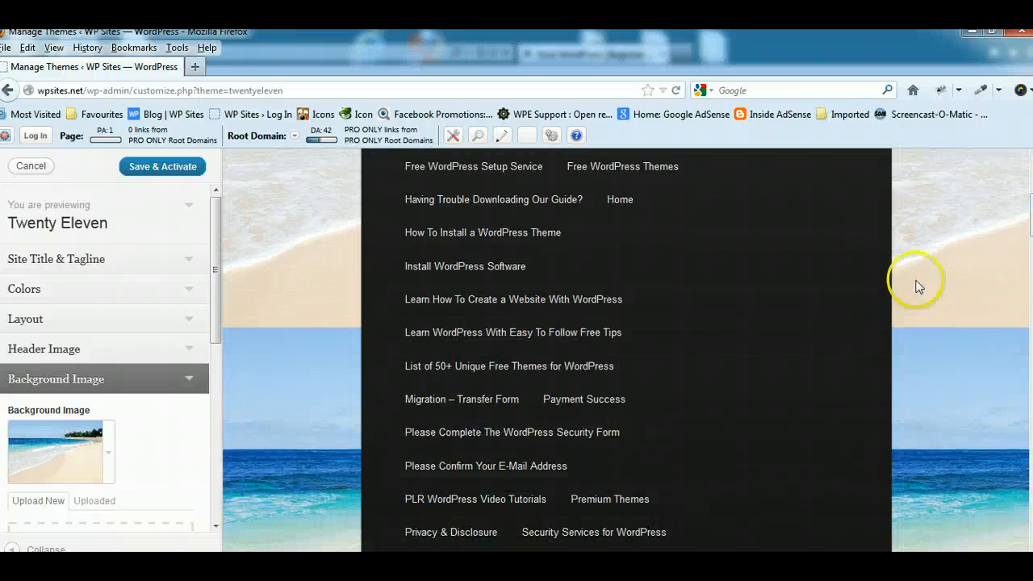
pyautogui.scroll(-12, 410, 306)
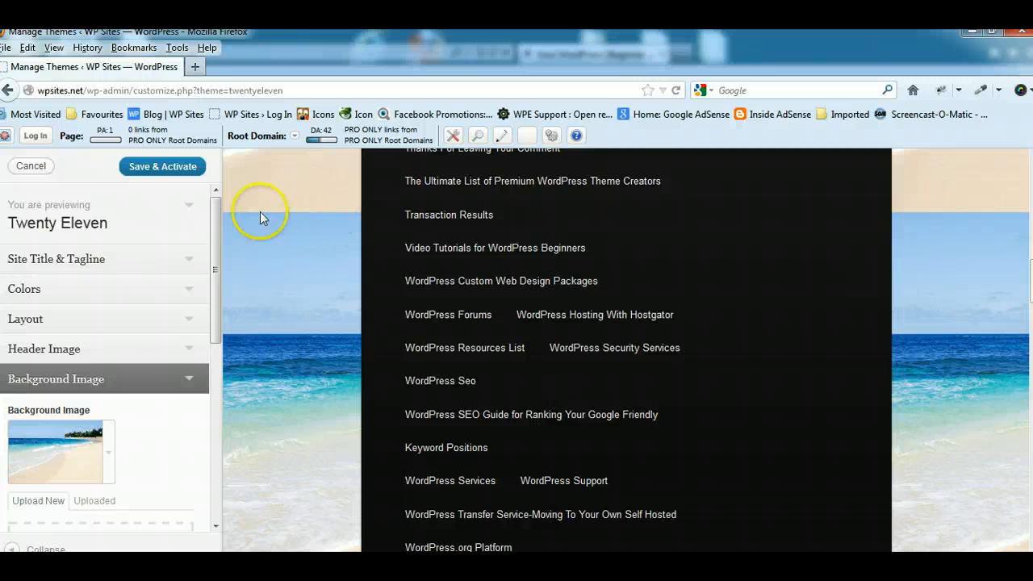
pyautogui.scroll(18, 322, 288)
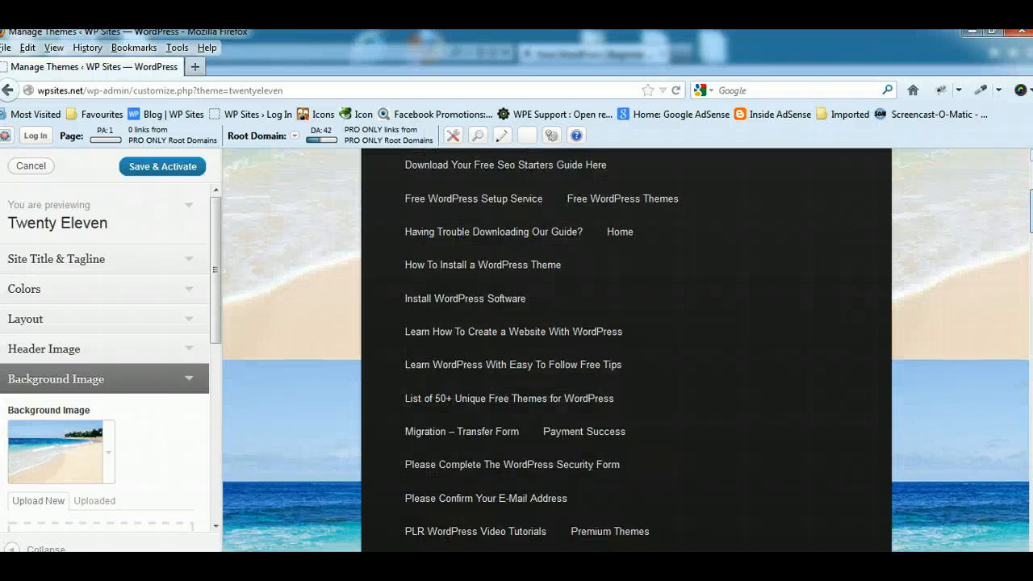
pyautogui.moveTo(210, 298); pyautogui.dragTo(207, 392)
pyautogui.click(178, 369)
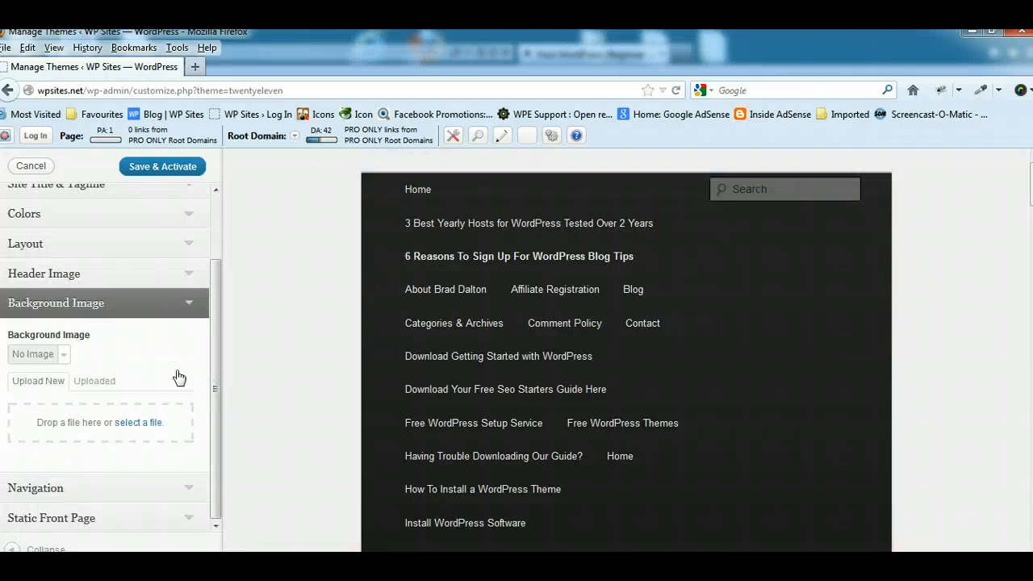
# Step: Assign the Secondary menu as the primary menu in the previewed theme's navigation settings
pyautogui.moveTo(212, 345); pyautogui.dragTo(210, 363)
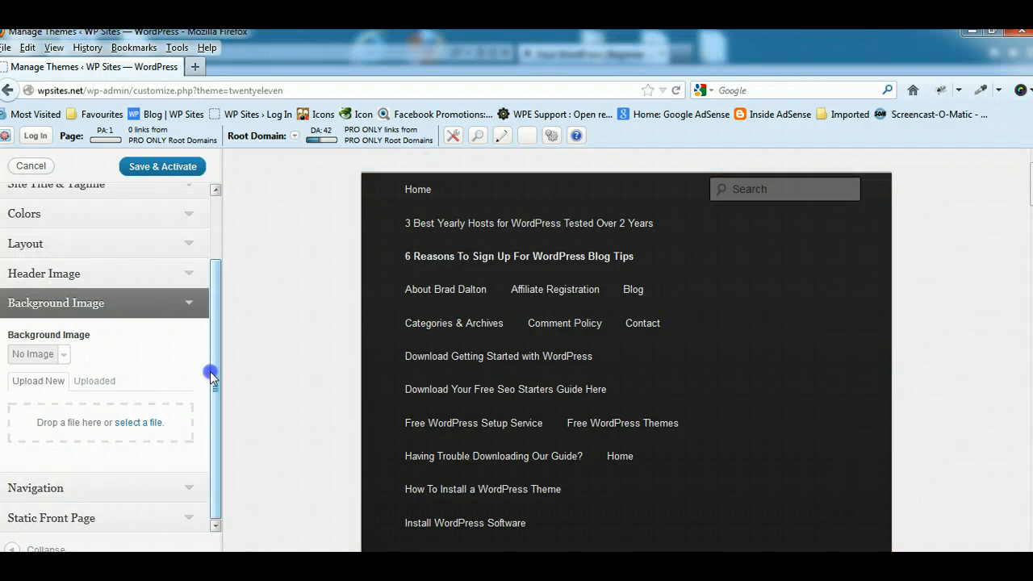
pyautogui.click(176, 484)
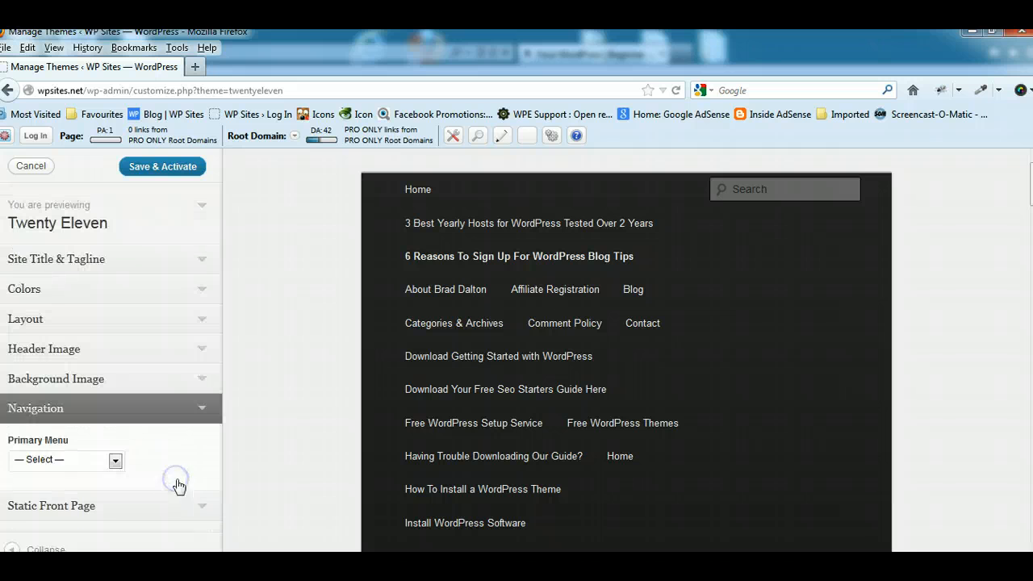
pyautogui.click(116, 462)
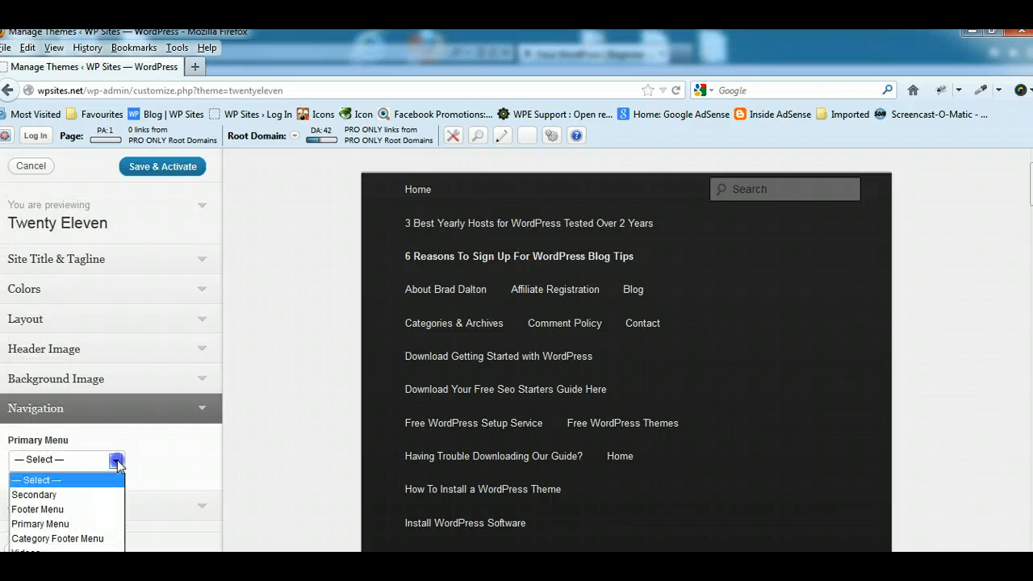
pyautogui.click(51, 494)
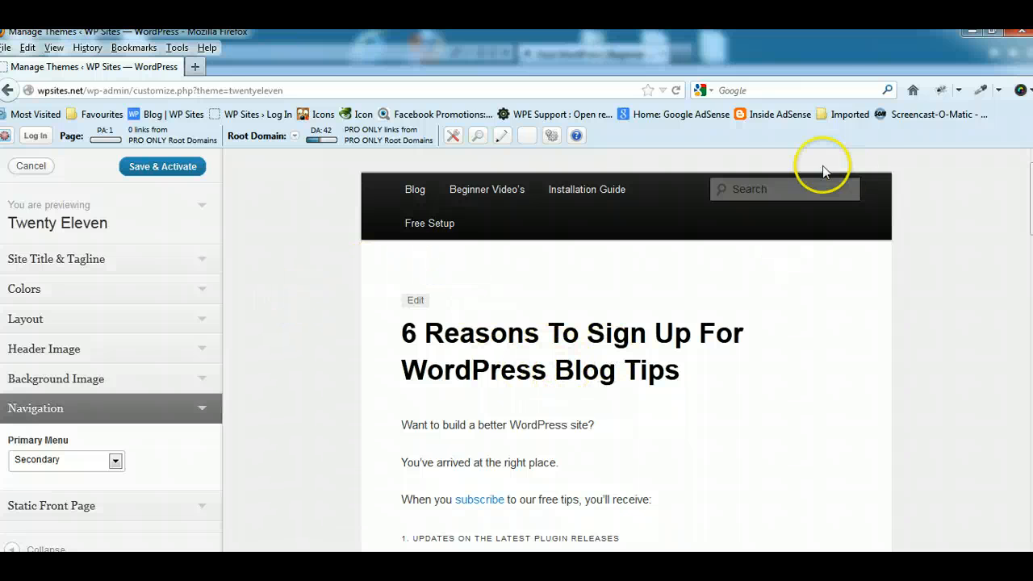
# Step: Set the previewed theme's header image to the default picture of red lanterns among yellow blossoms and check it on the page
pyautogui.click(202, 350)
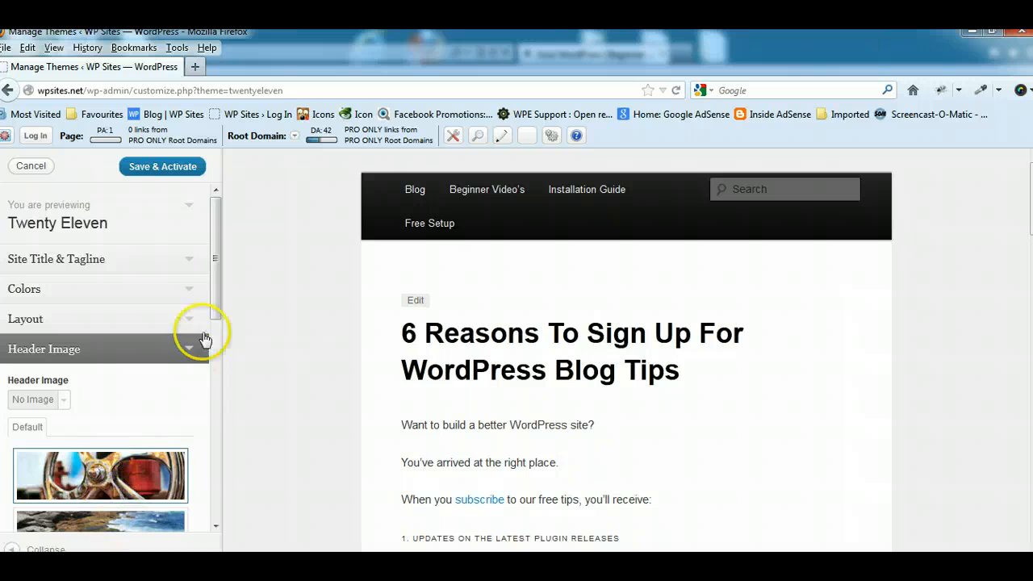
pyautogui.moveTo(219, 281); pyautogui.dragTo(205, 445)
pyautogui.click(111, 355)
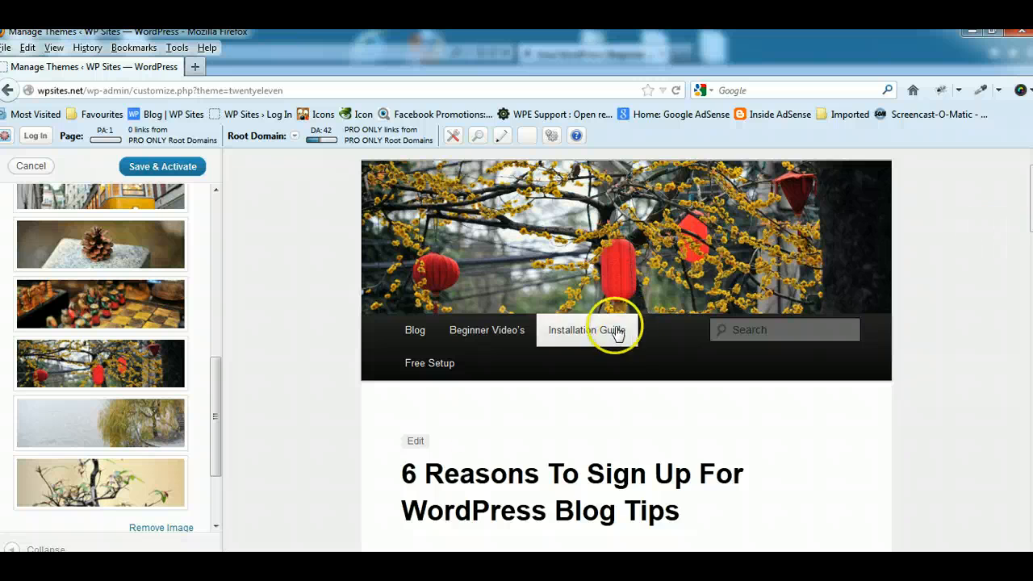
pyautogui.moveTo(1031, 200); pyautogui.dragTo(1031, 246)
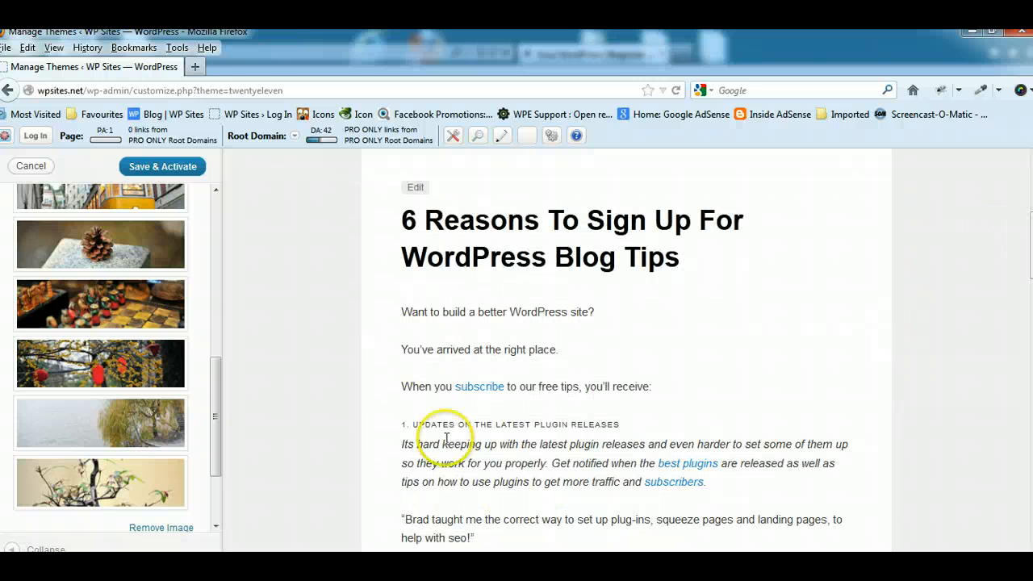
# Step: Set the previewed theme's front page to display a static page instead of the latest posts
pyautogui.moveTo(214, 464); pyautogui.dragTo(212, 542)
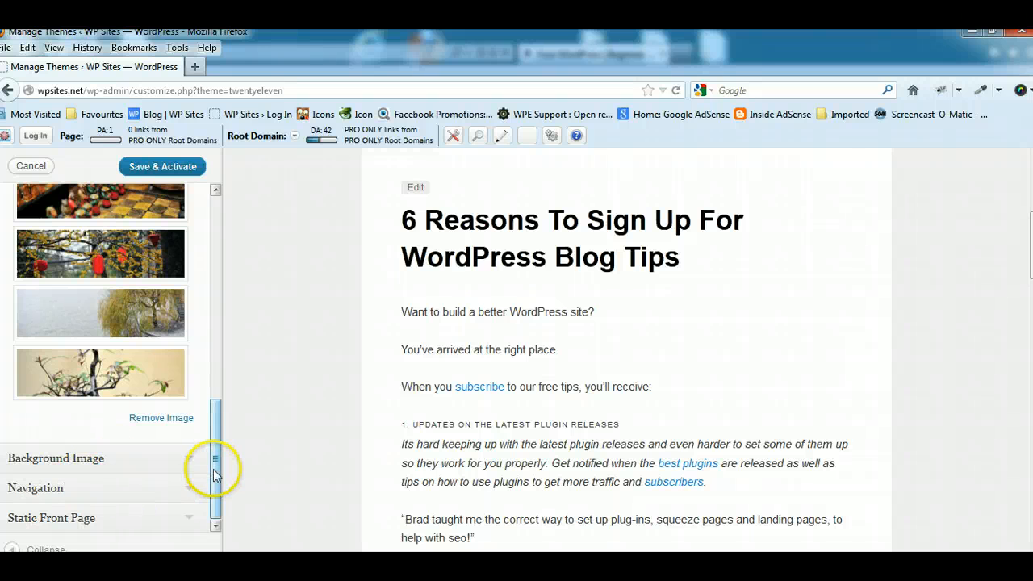
pyautogui.click(197, 517)
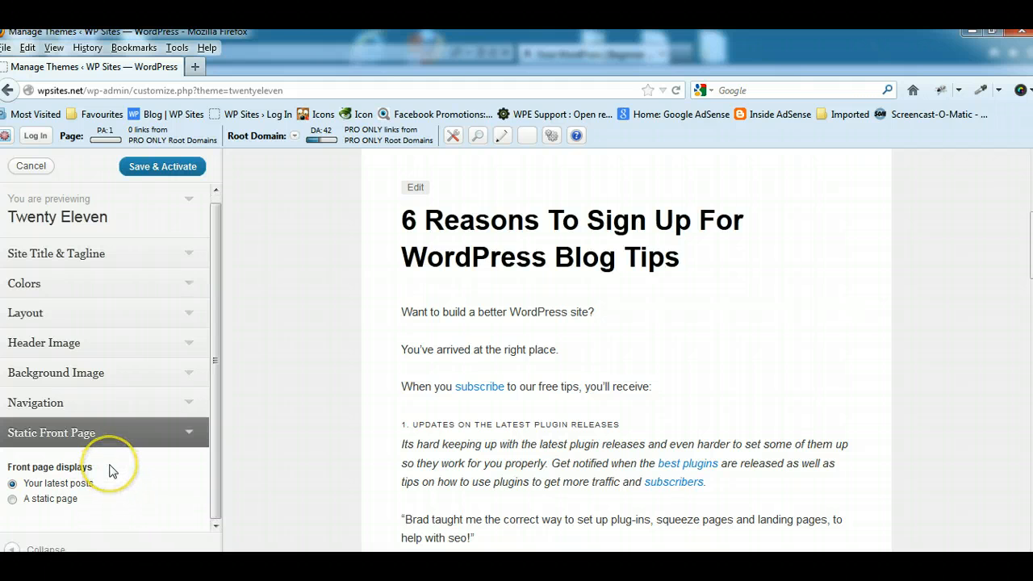
pyautogui.click(12, 501)
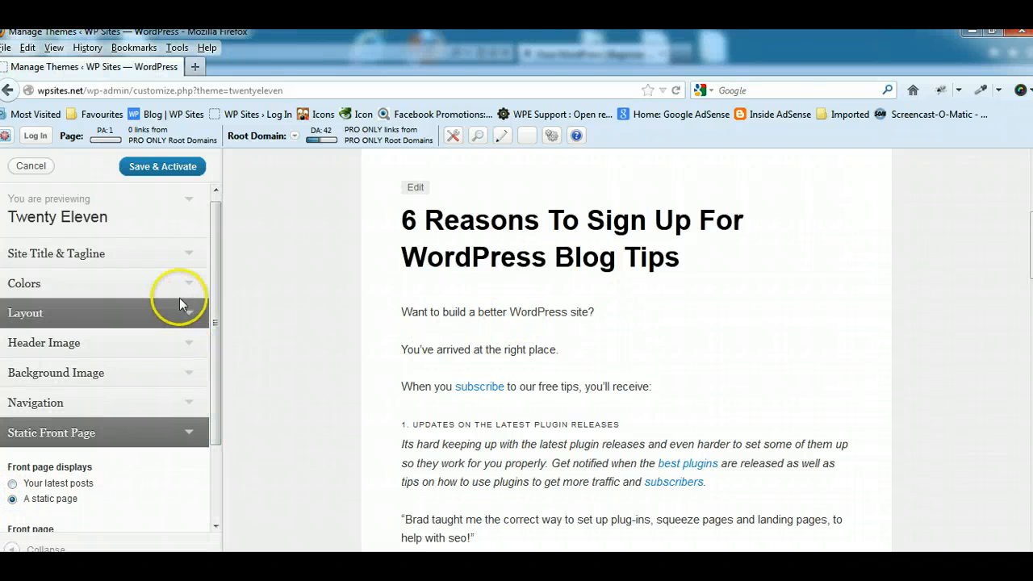
pyautogui.moveTo(217, 264); pyautogui.dragTo(214, 333)
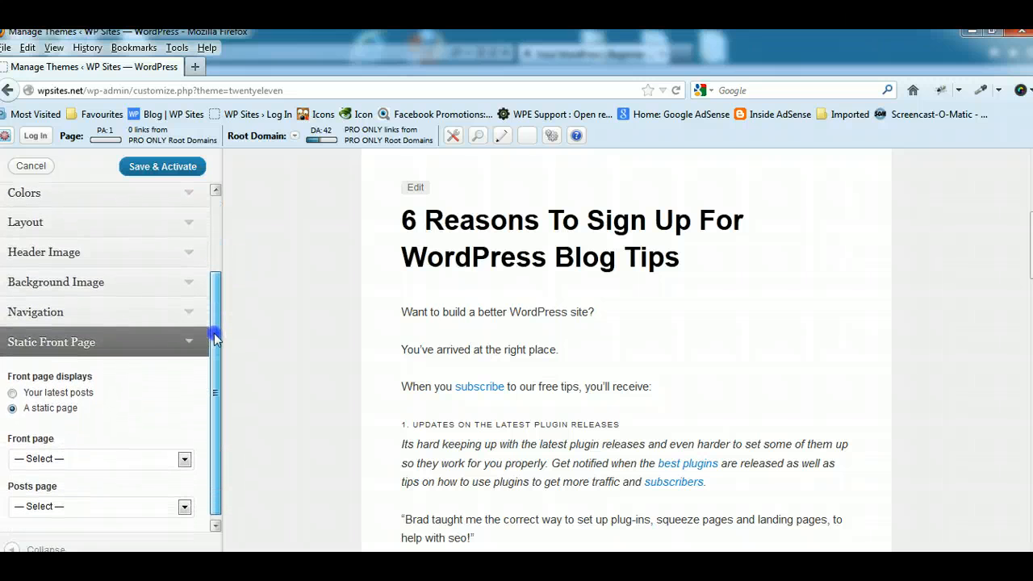
pyautogui.moveTo(1031, 235)
pyautogui.mouseDown()
pyautogui.moveTo(1031, 215)
pyautogui.moveTo(1031, 234)
pyautogui.mouseUp()
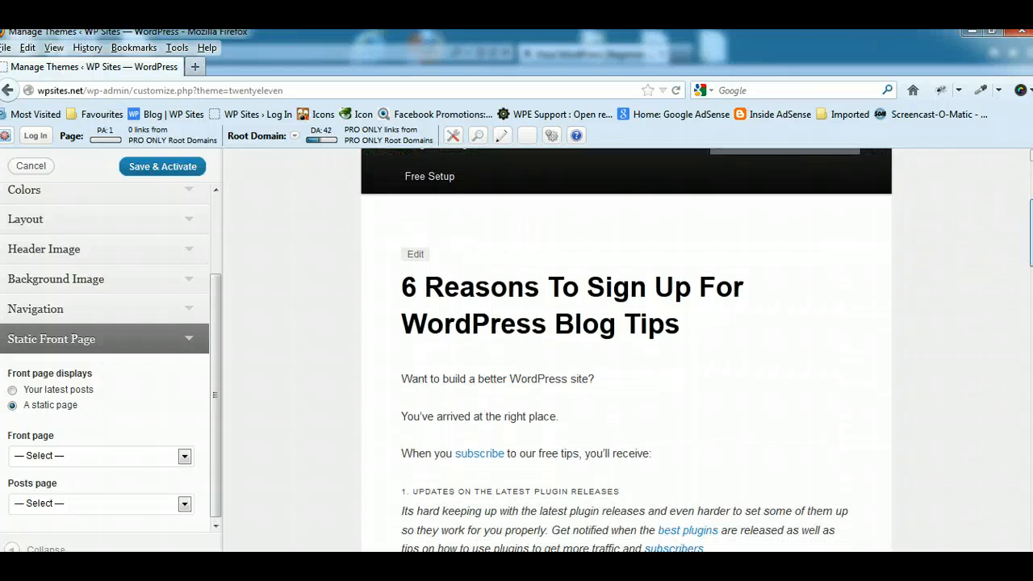
# Step: Assign Install WordPress Software as the static front page and Blog as the posts page, and check the preview
pyautogui.click(184, 456)
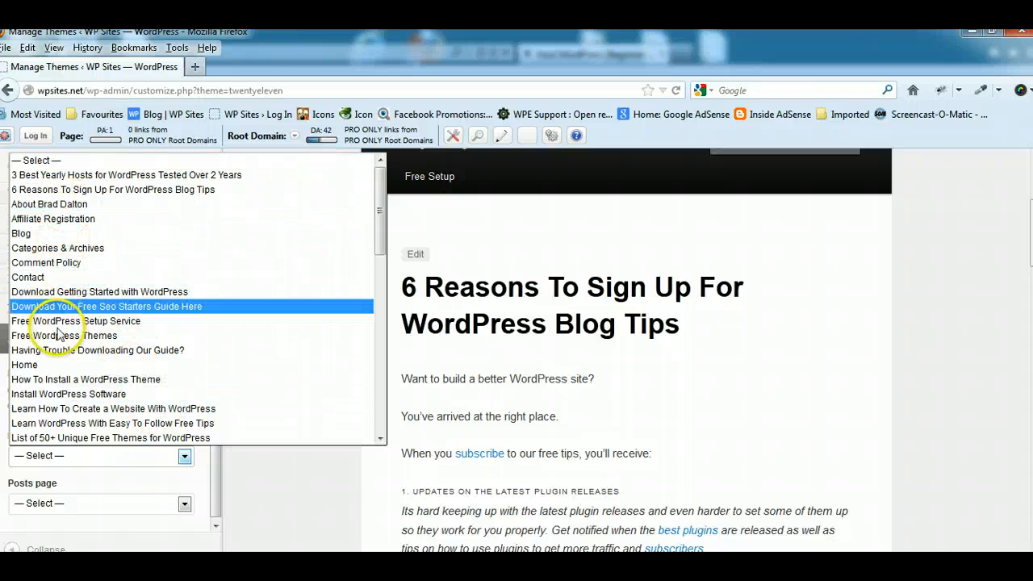
pyautogui.click(88, 396)
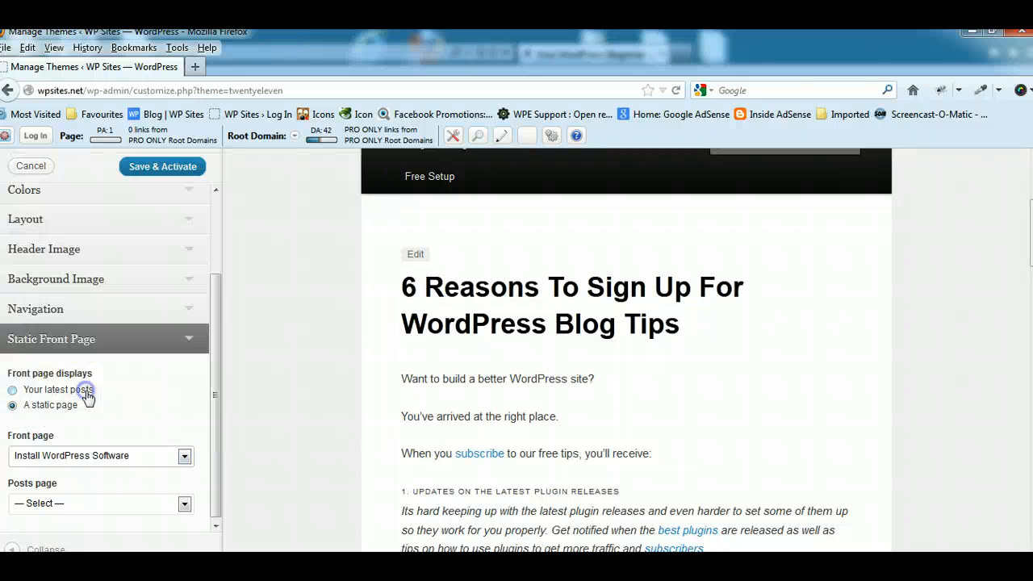
pyautogui.click(185, 502)
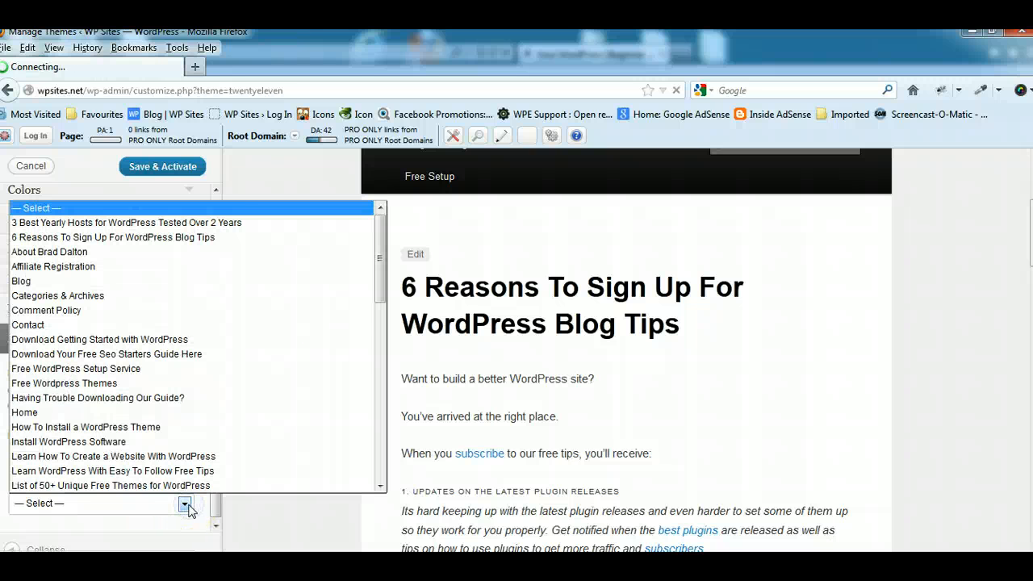
pyautogui.click(38, 280)
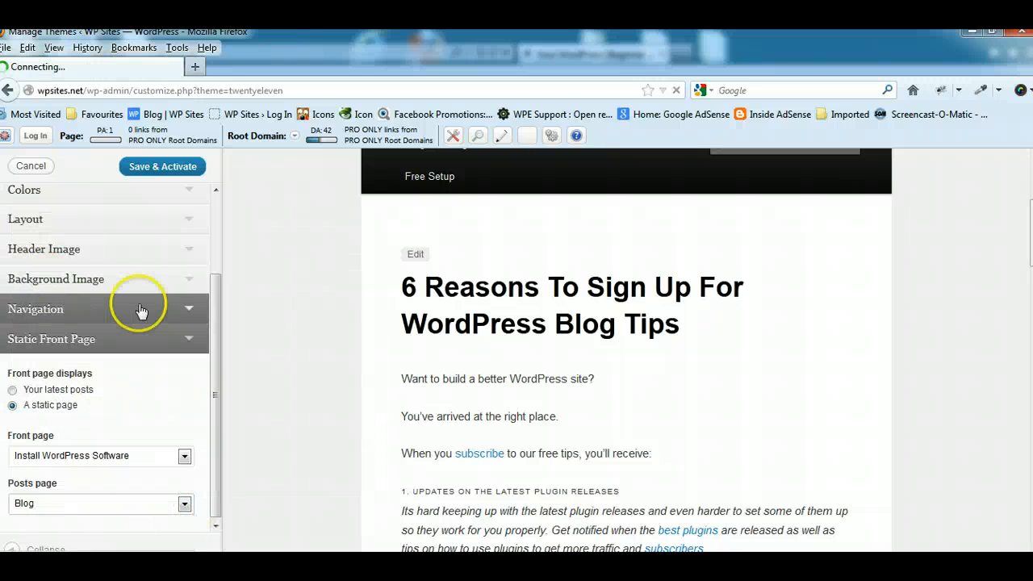
pyautogui.moveTo(217, 309); pyautogui.dragTo(216, 387)
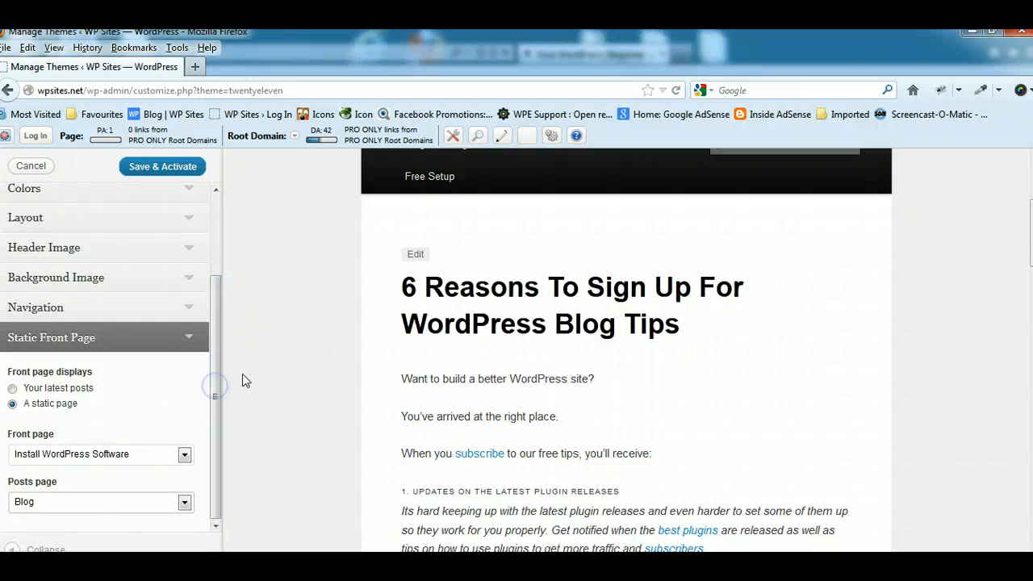
pyautogui.moveTo(1031, 240); pyautogui.dragTo(1031, 206)
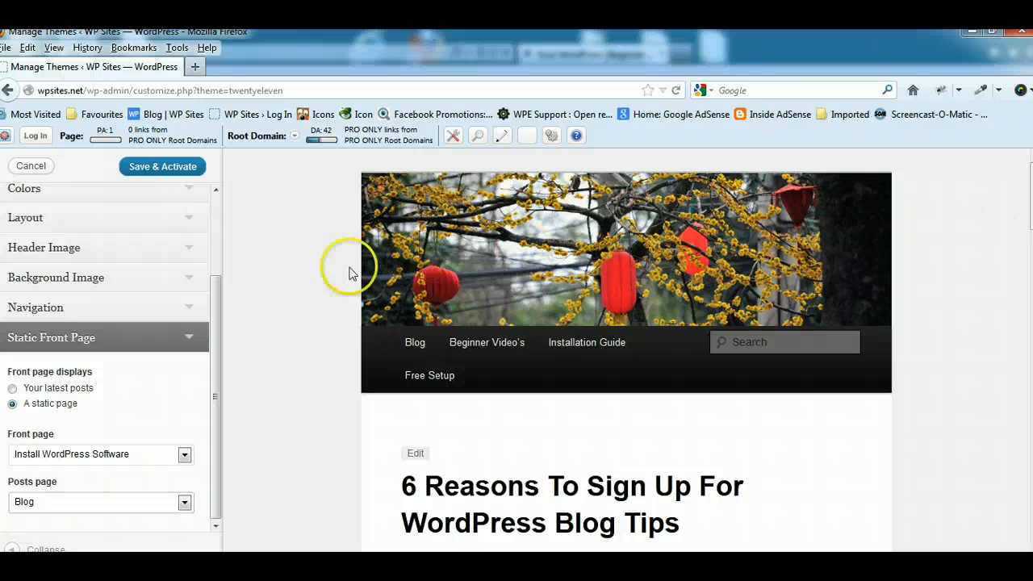
# Step: Leave the Twenty Eleven preview without saving and look over the current and available themes on the Manage Themes page
pyautogui.click(217, 234)
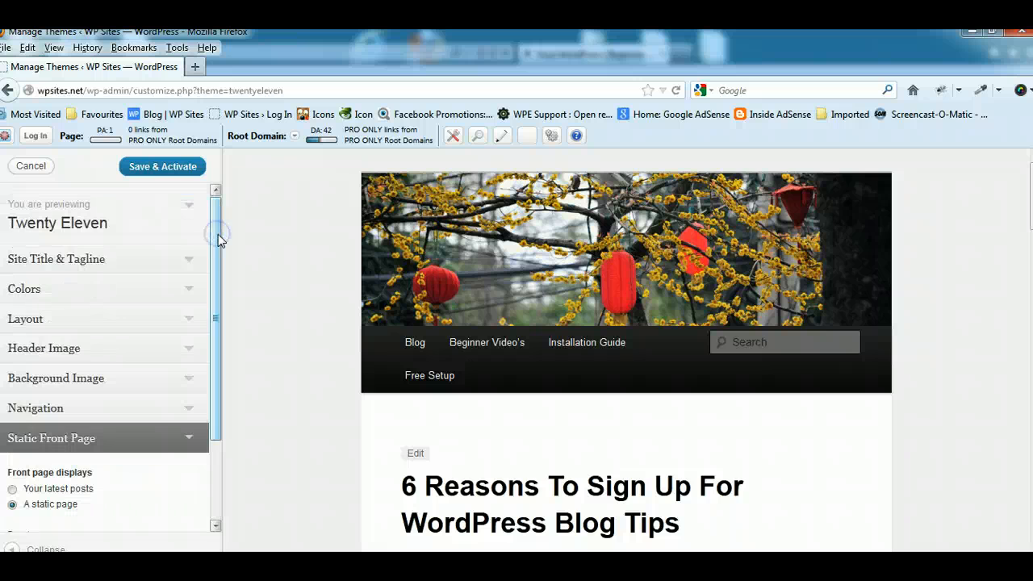
pyautogui.click(31, 167)
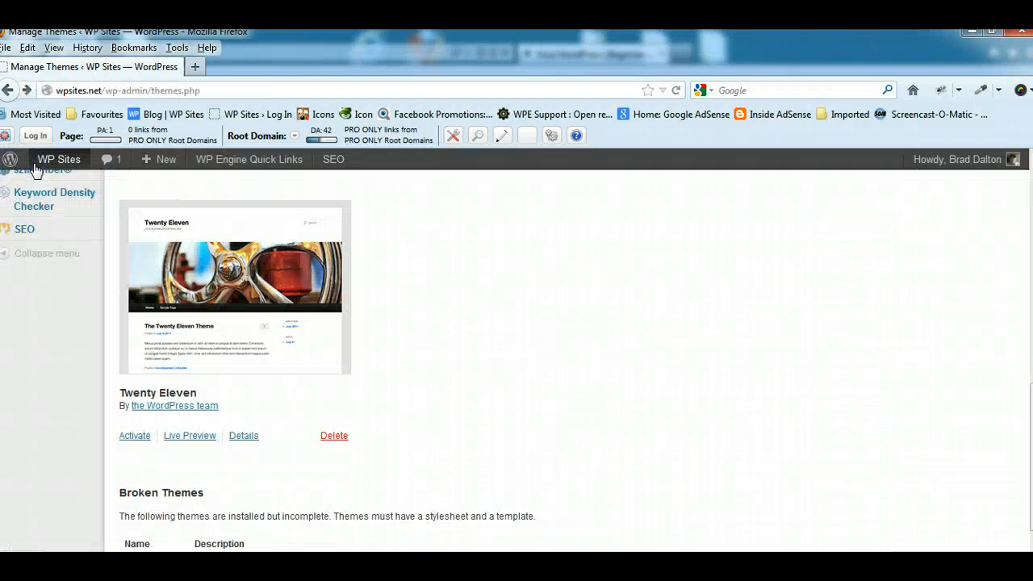
pyautogui.scroll(5, 516, 359)
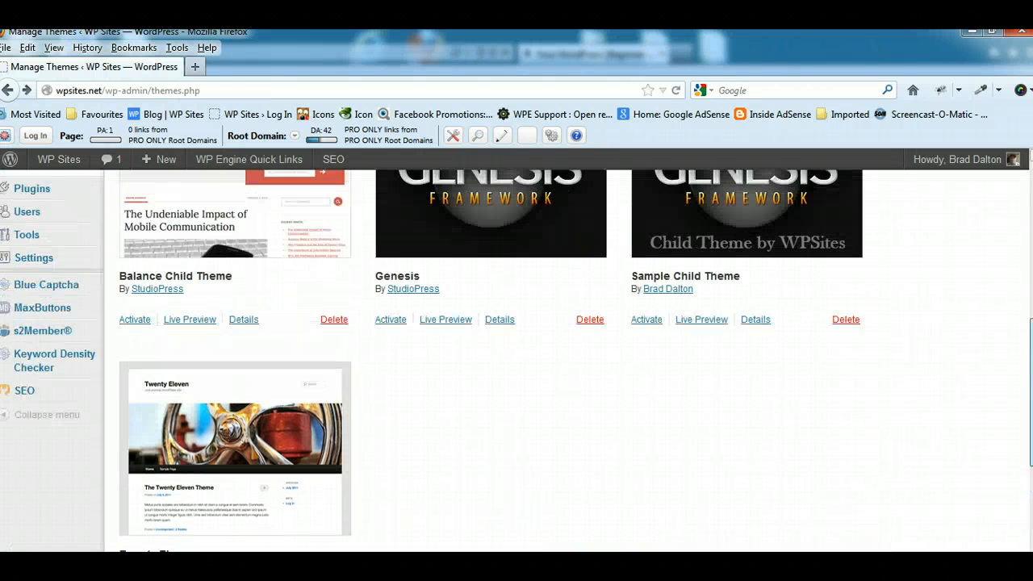
pyautogui.scroll(3, 516, 360)
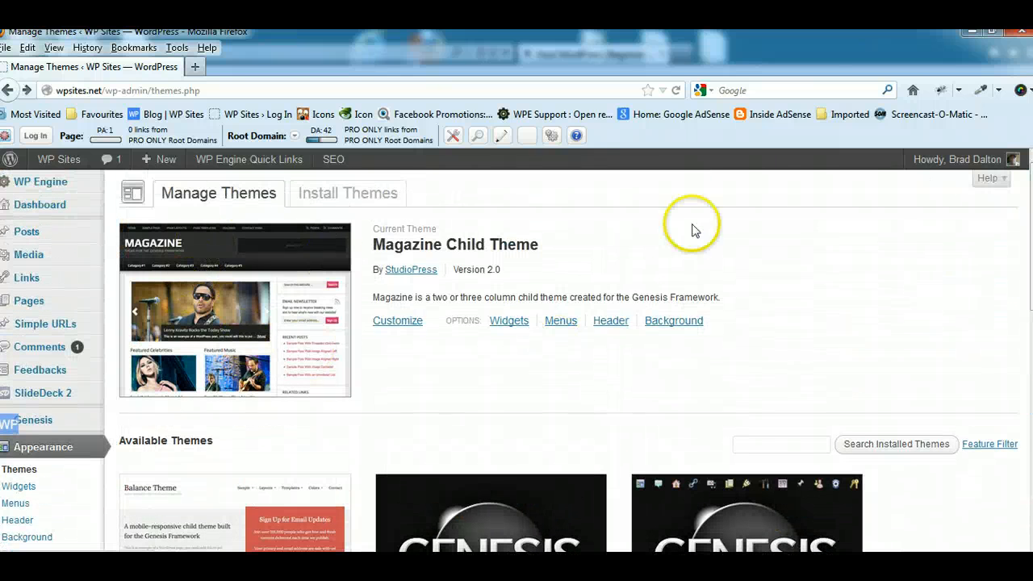
pyautogui.scroll(-5, 516, 360)
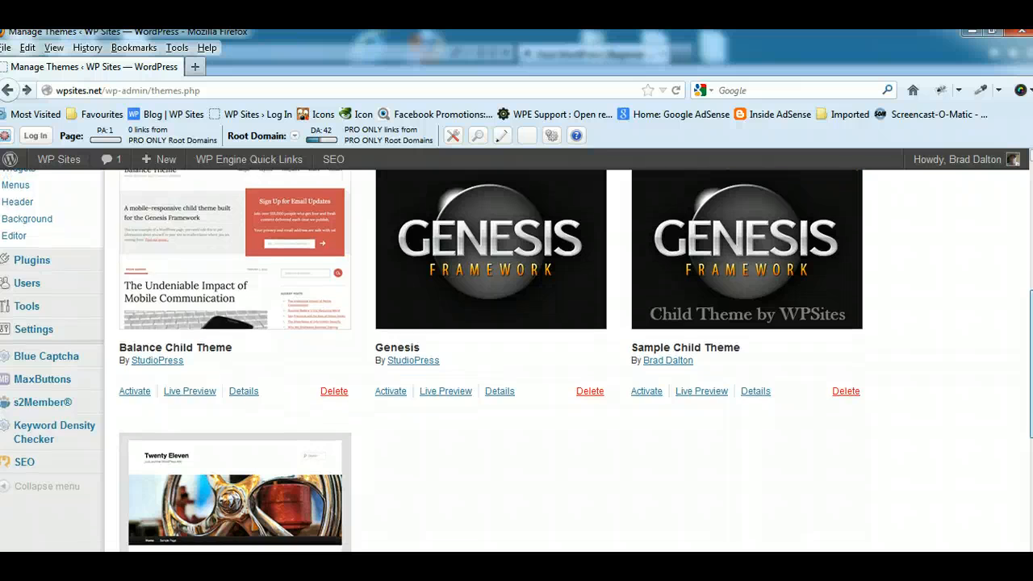
pyautogui.scroll(1, 438, 253)
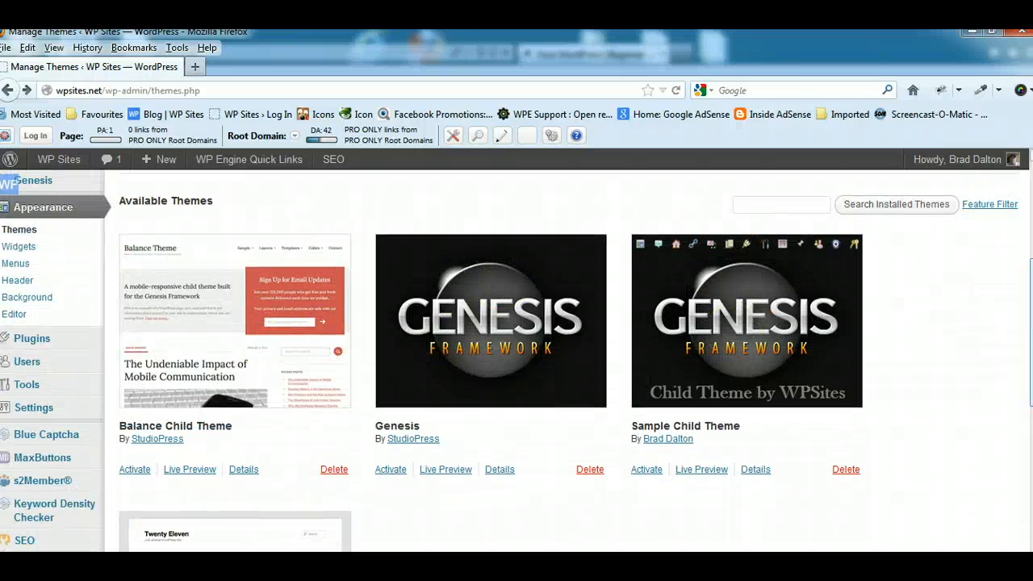
pyautogui.scroll(4, 341, 265)
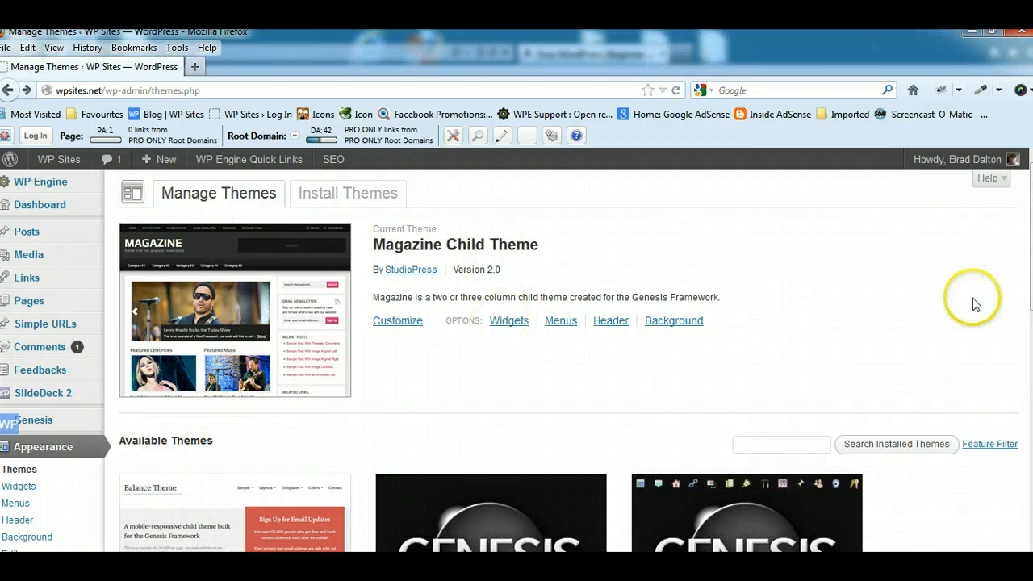
pyautogui.scroll(-6, 979, 299)
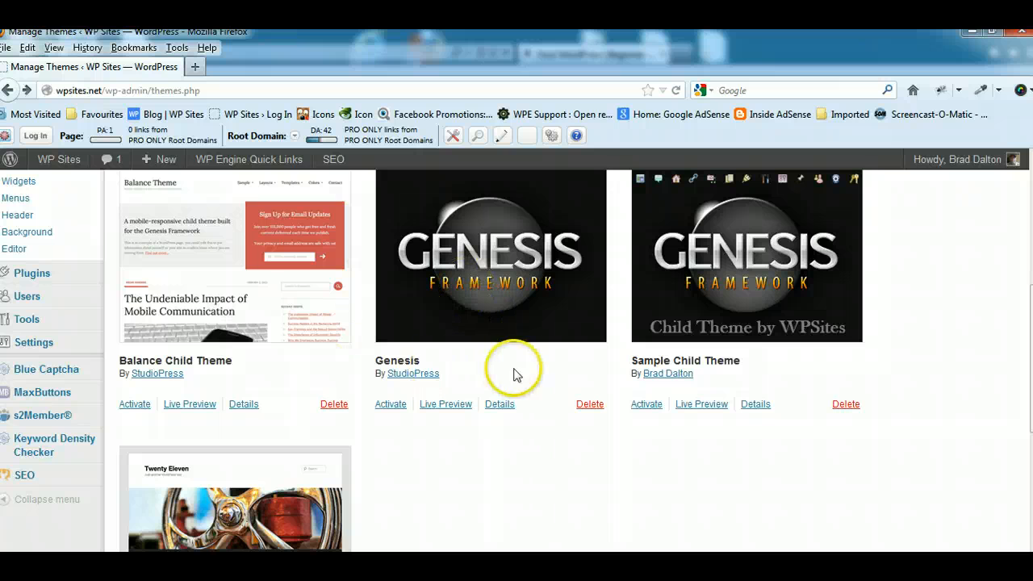
pyautogui.scroll(6, 516, 362)
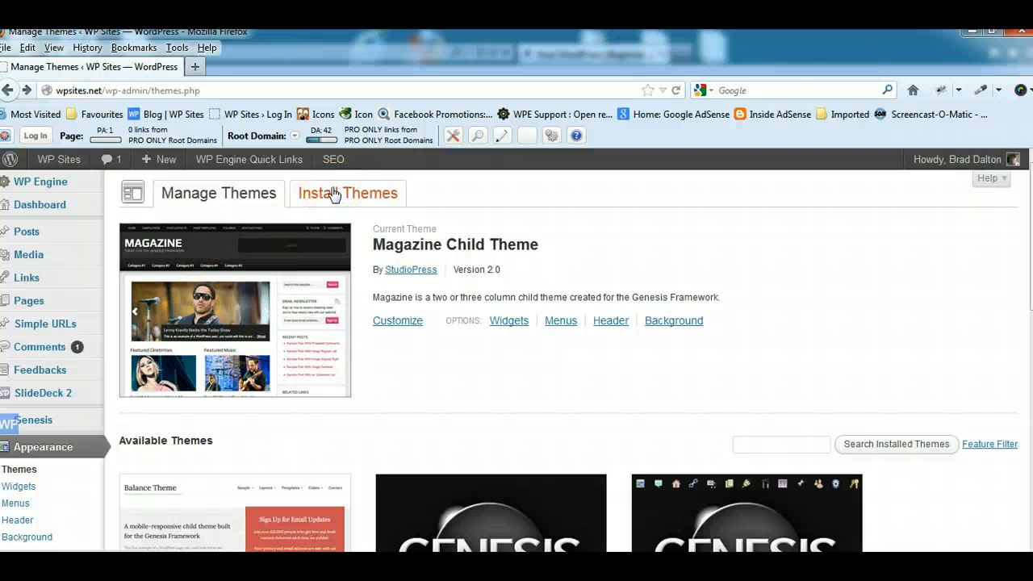
# Step: Switch to the local Your WordPress dashboard in Internet Explorer and look over its installed themes on the Manage Themes page
pyautogui.click(363, 193)
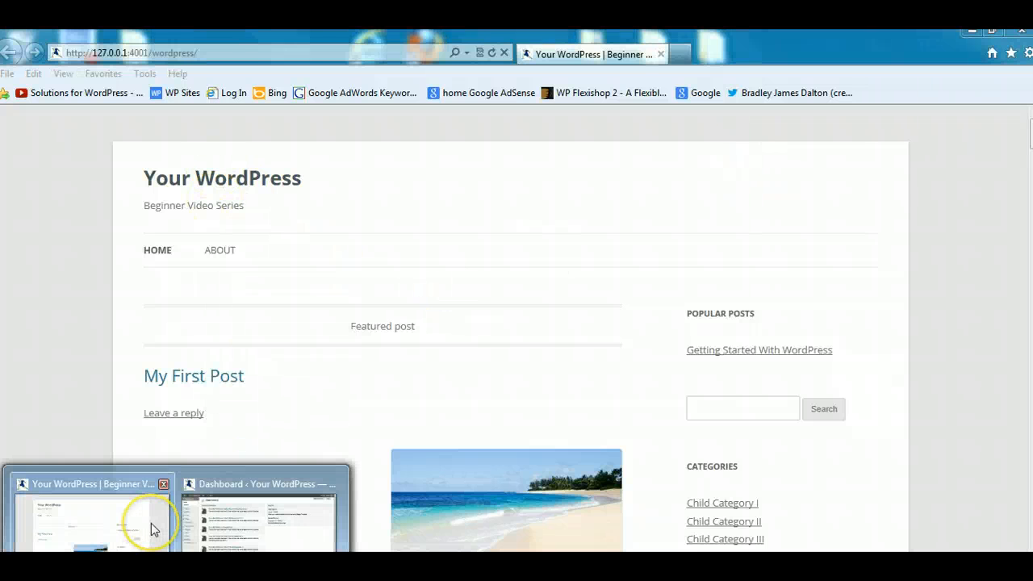
pyautogui.moveTo(256, 539)
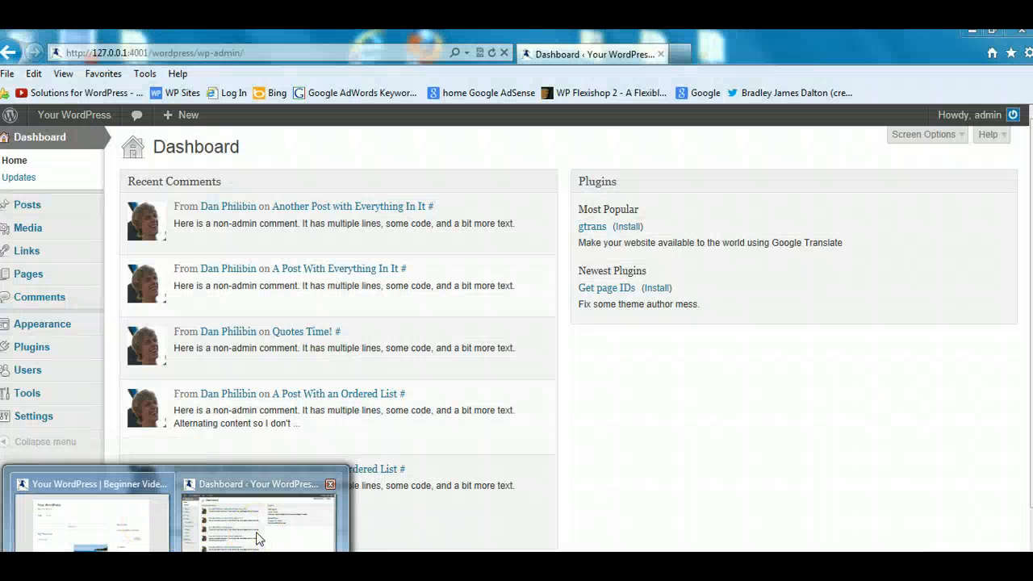
pyautogui.click(257, 539)
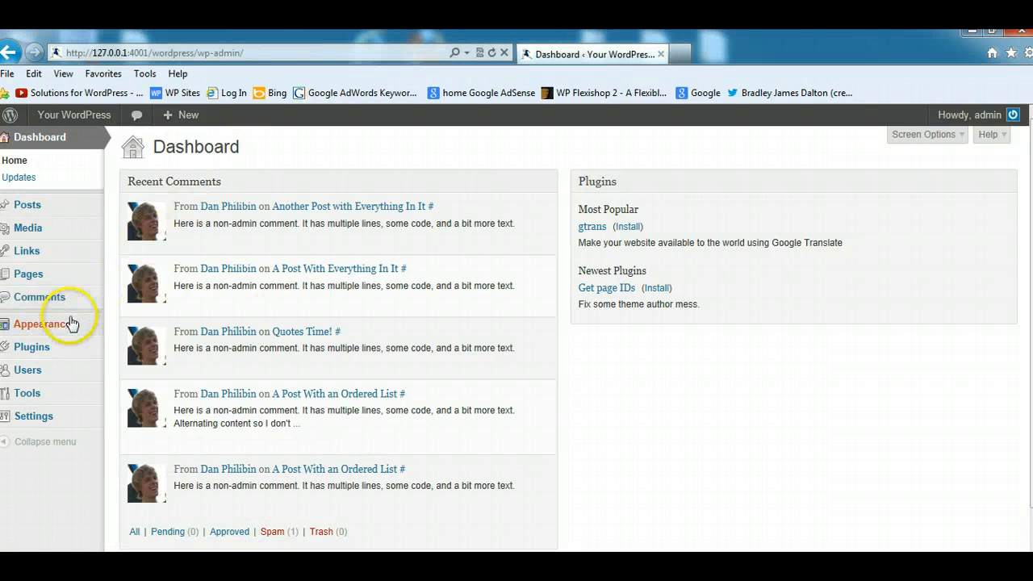
pyautogui.moveTo(84, 324)
pyautogui.click(143, 325)
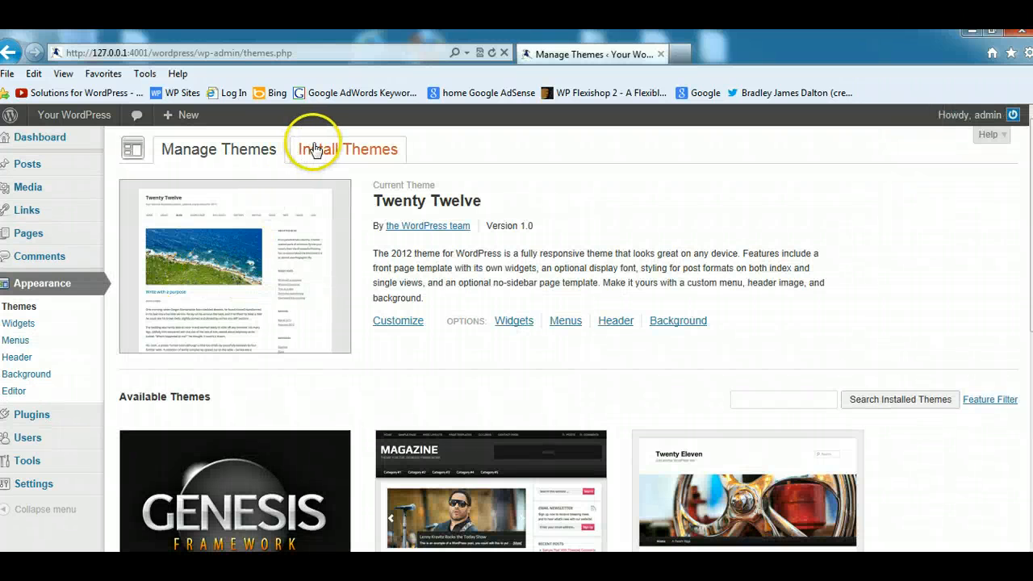
pyautogui.scroll(-3, 516, 338)
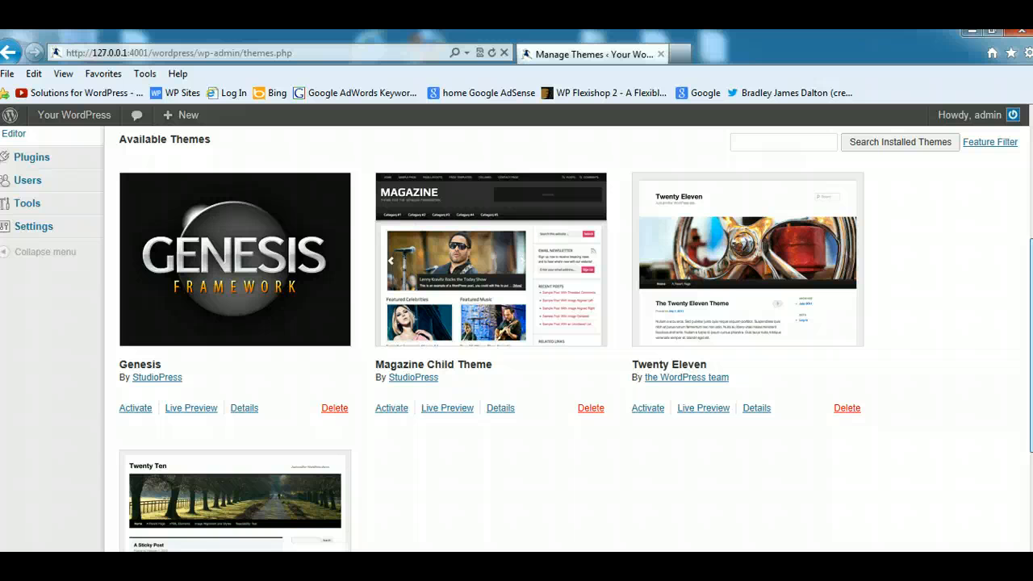
pyautogui.scroll(-1, 516, 339)
pyautogui.scroll(4, 516, 339)
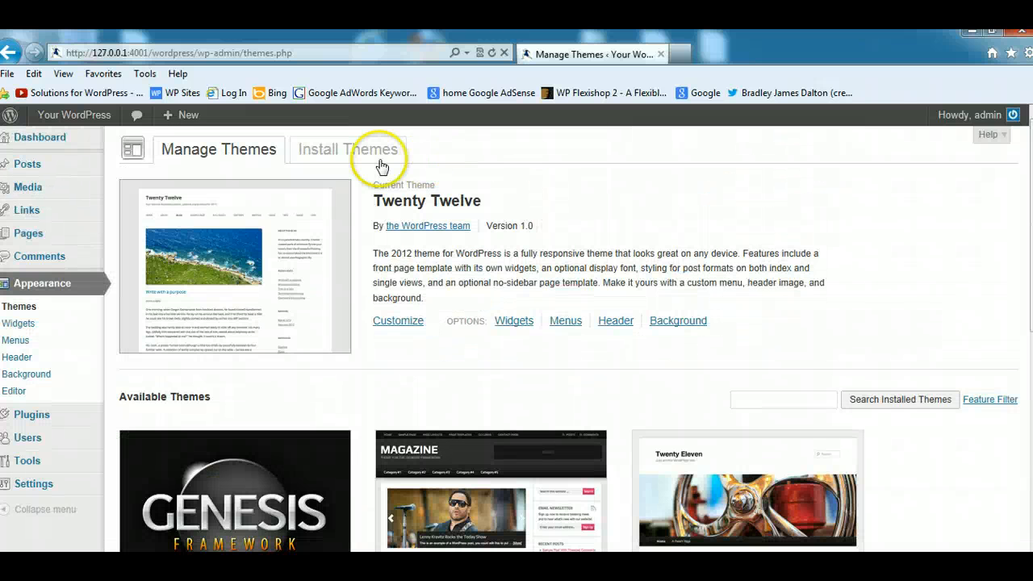
# Step: Upload and install the theme file sealight.zip from the Desktop, and open the Sealight theme in live preview
pyautogui.click(350, 160)
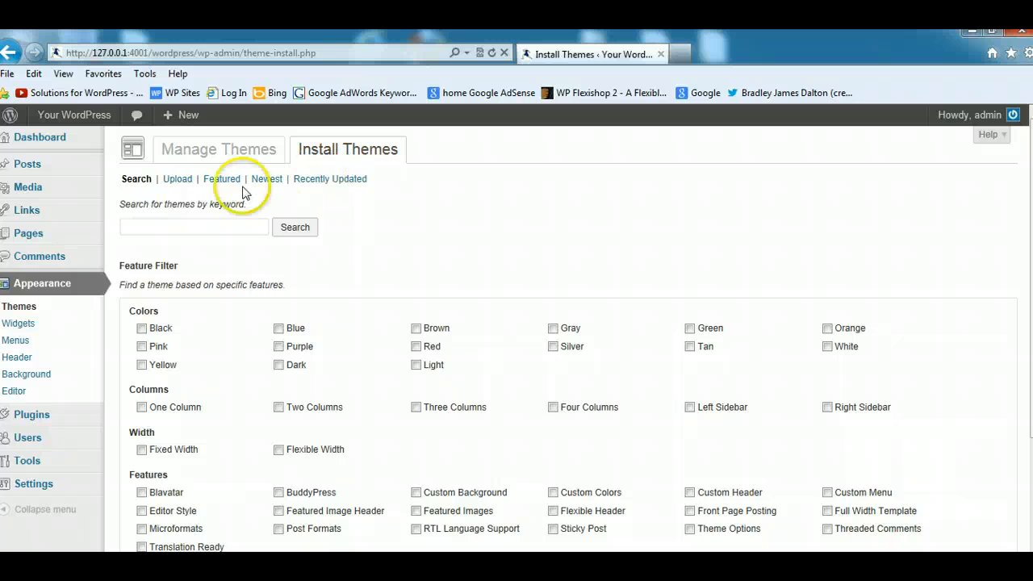
pyautogui.click(177, 180)
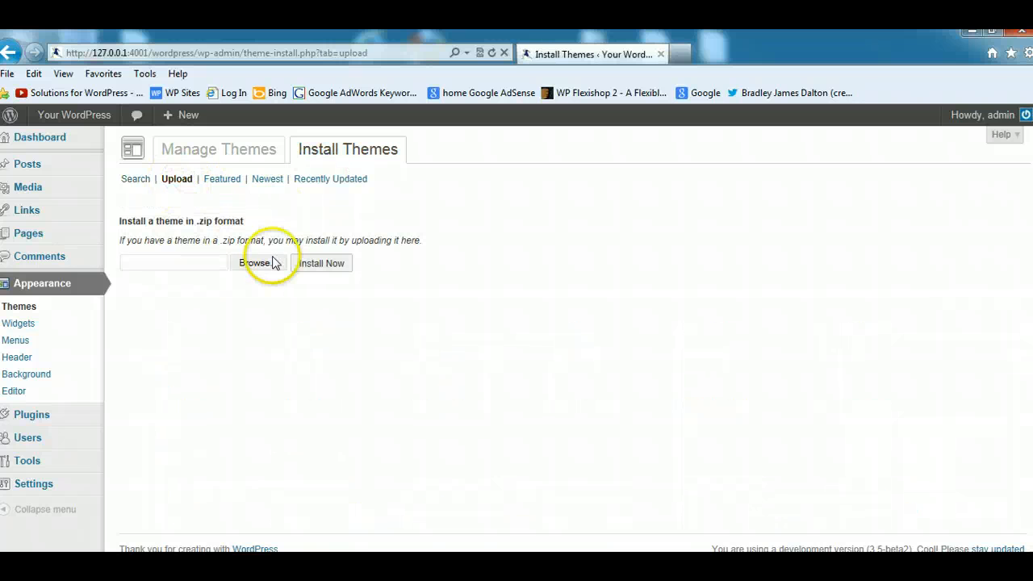
pyautogui.click(267, 263)
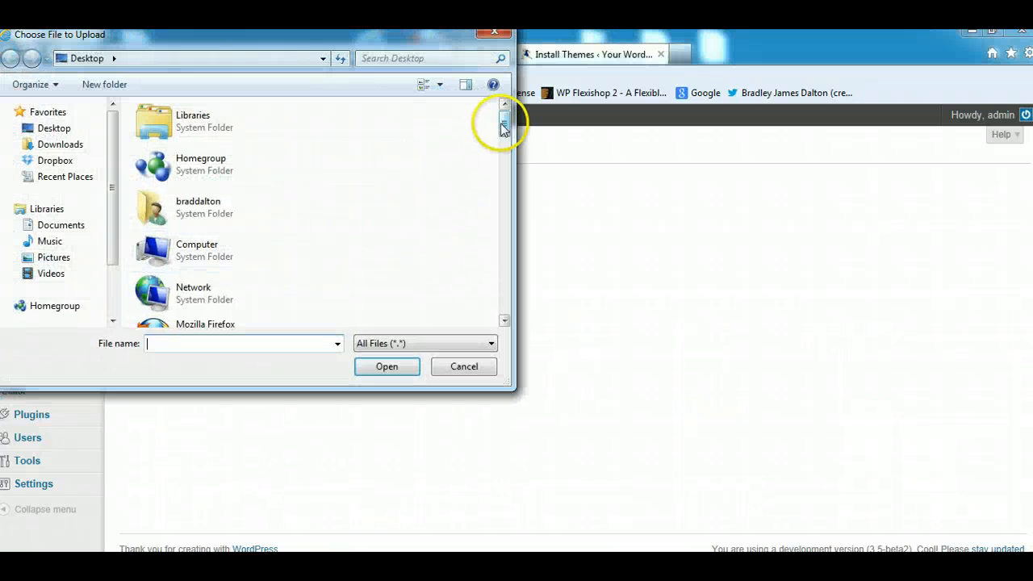
pyautogui.moveTo(500, 115); pyautogui.dragTo(487, 280)
pyautogui.doubleClick(157, 192)
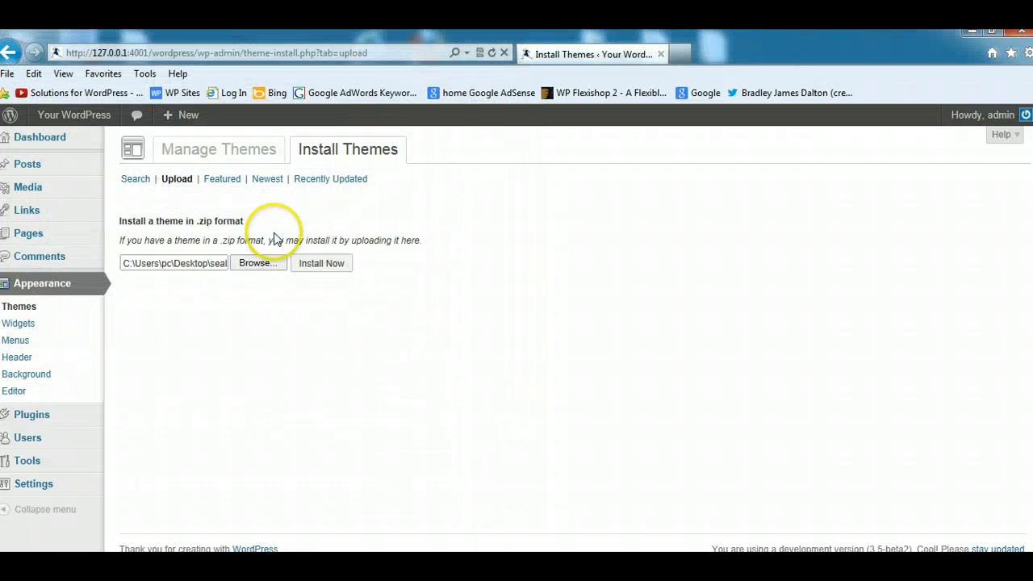
pyautogui.click(323, 263)
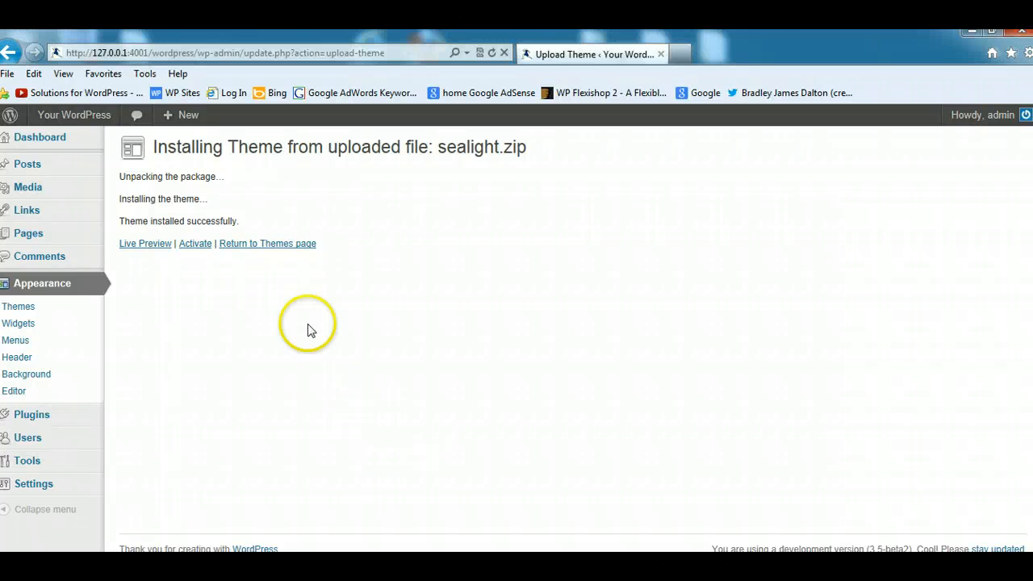
pyautogui.click(157, 243)
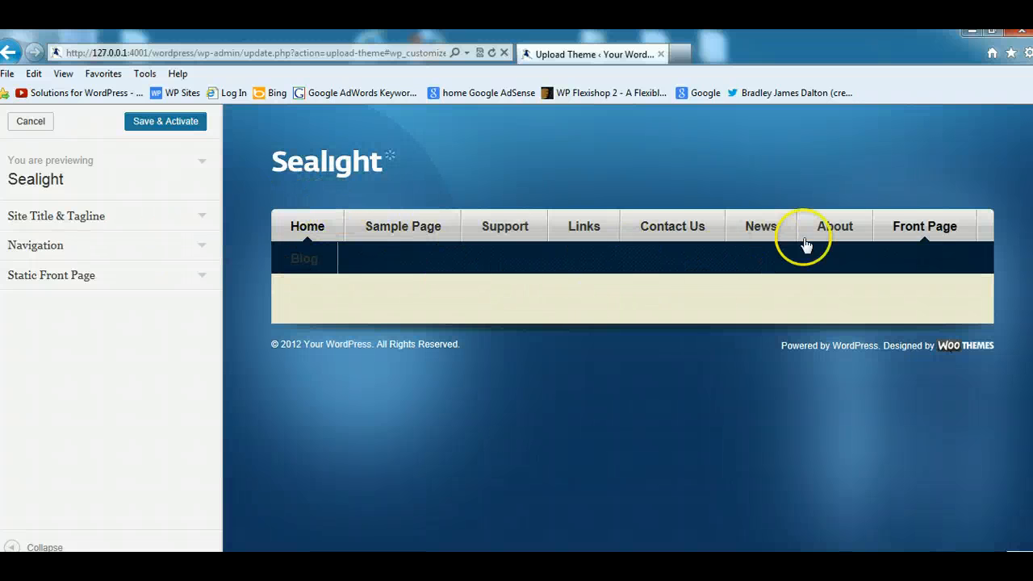
# Step: Save and activate the previewed Sealight theme, and close the WooDojo banner on its options page
pyautogui.click(166, 124)
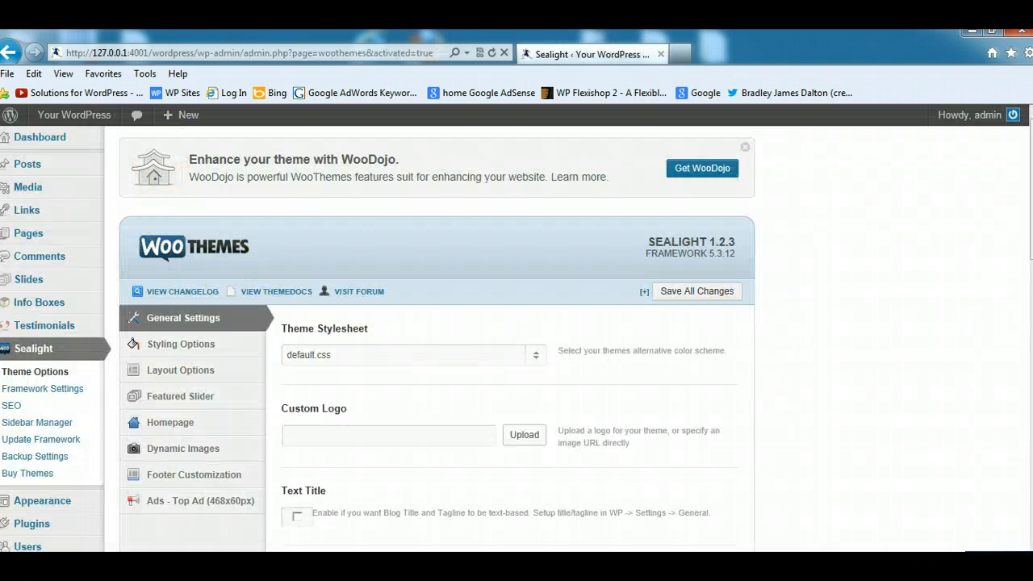
pyautogui.click(746, 146)
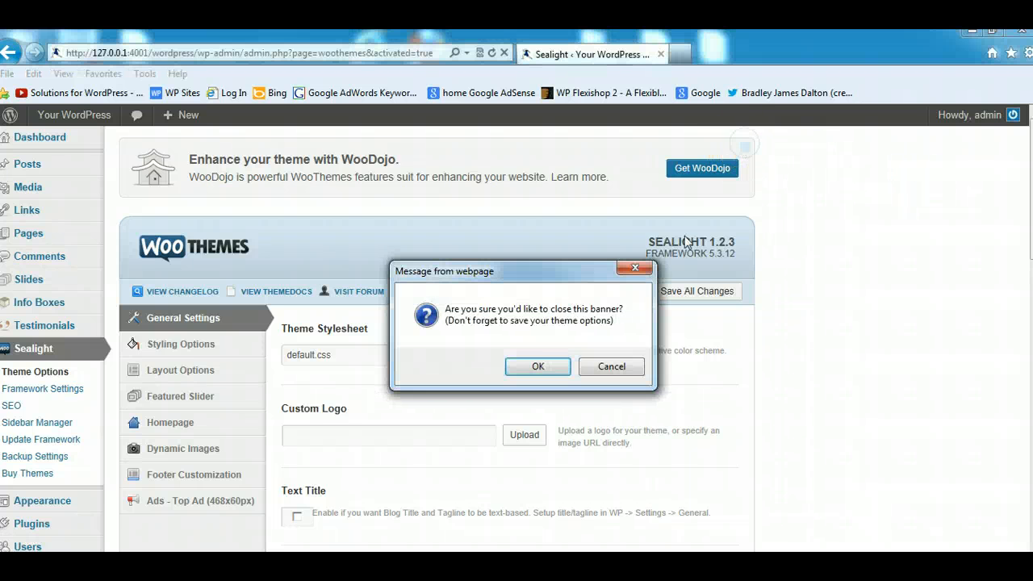
pyautogui.click(526, 361)
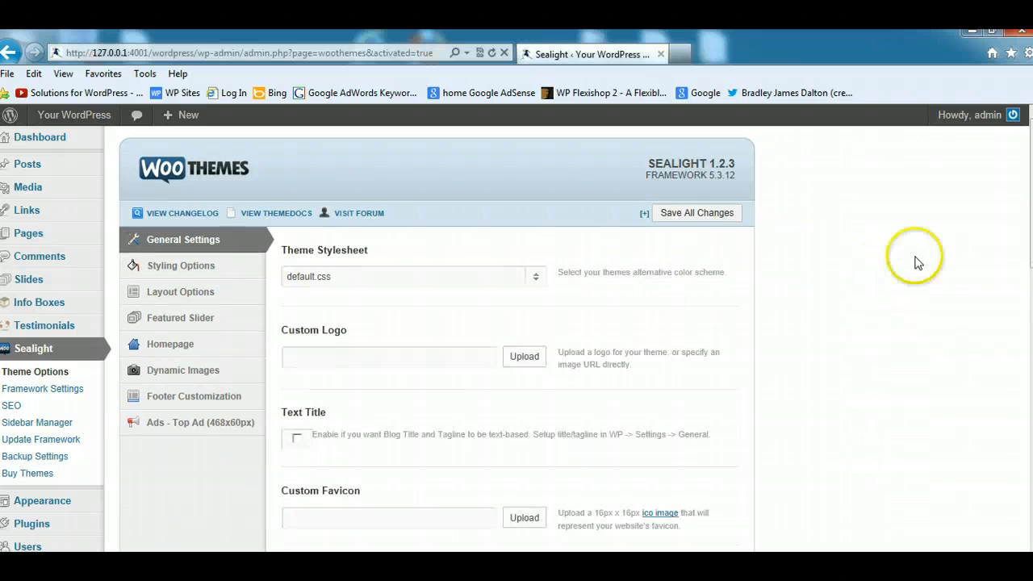
# Step: Look over Sealight's General Settings, Styling Options, Layout Options and Featured Slider sections
pyautogui.scroll(-2, 910, 270)
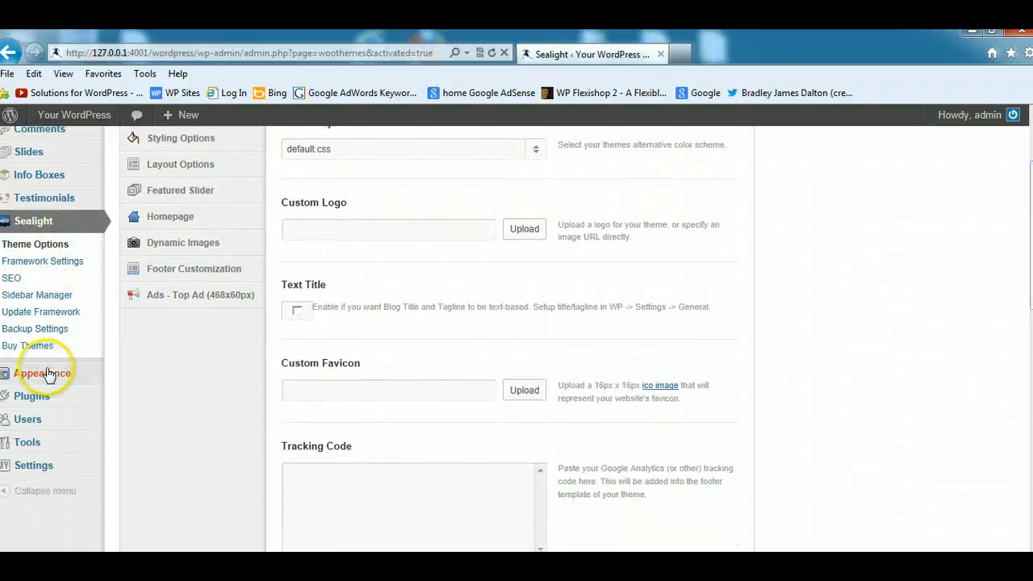
pyautogui.moveTo(48, 375)
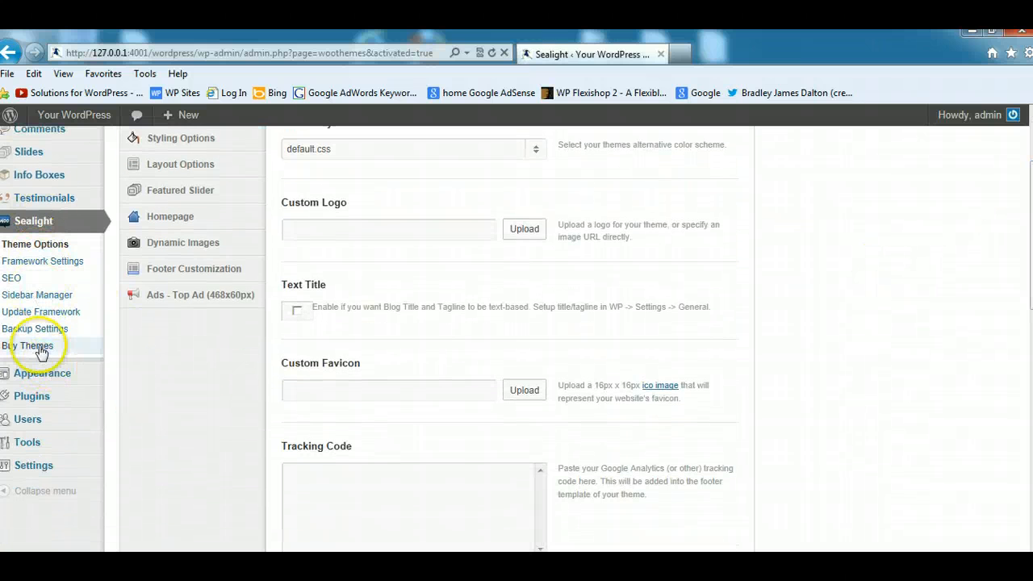
pyautogui.scroll(2, 437, 339)
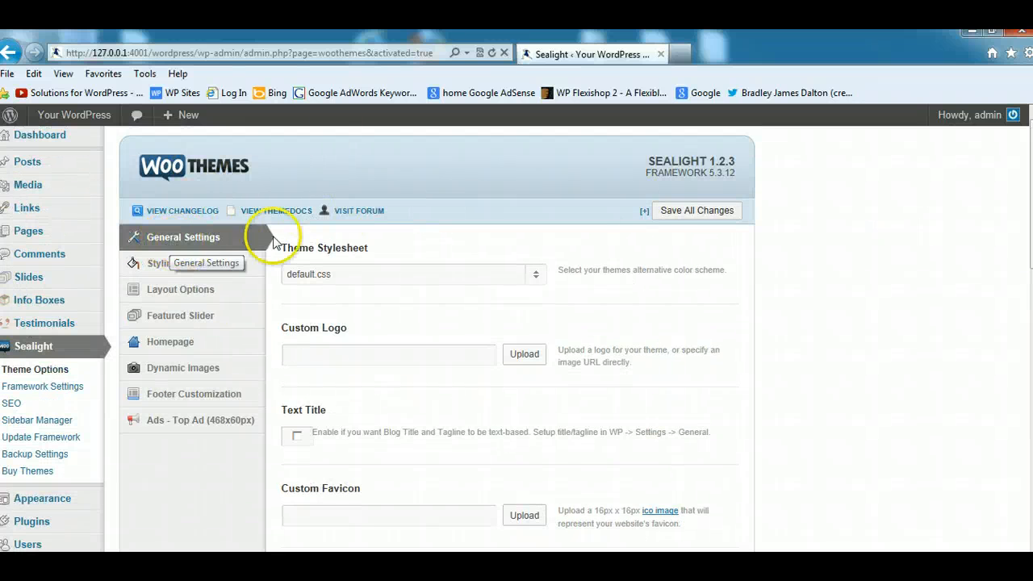
pyautogui.scroll(-5, 274, 251)
pyautogui.scroll(5, 274, 250)
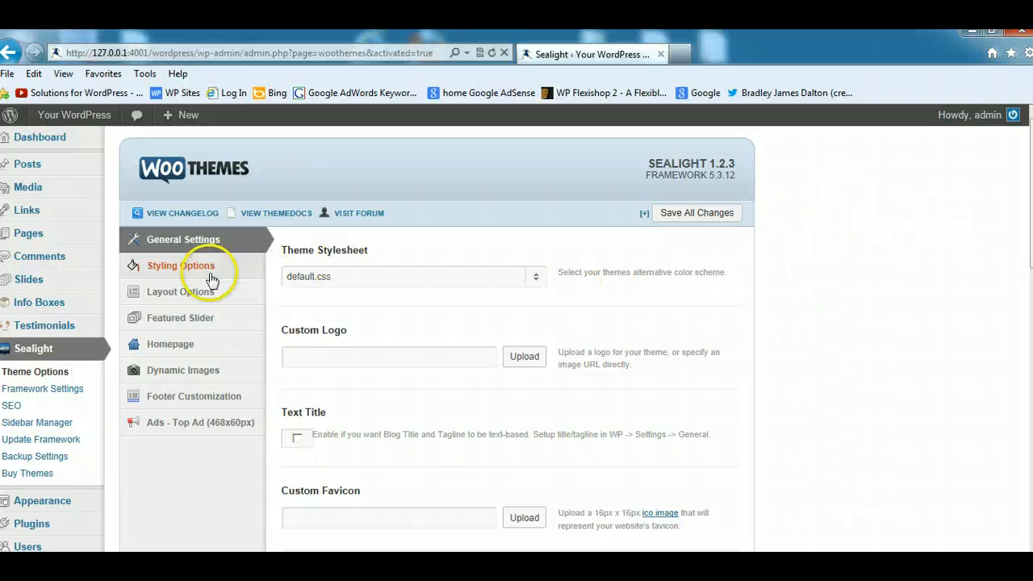
pyautogui.click(188, 267)
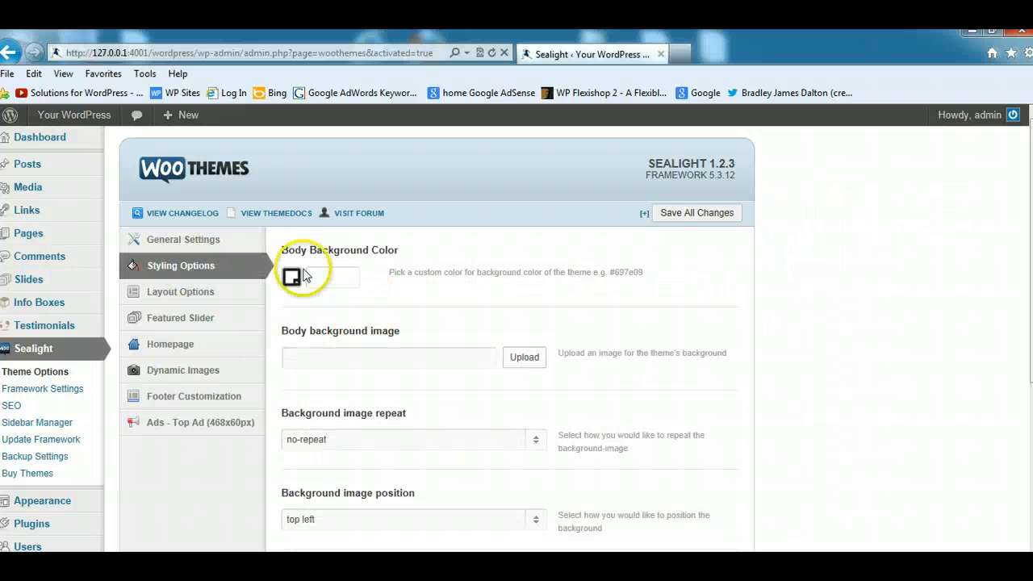
pyautogui.click(184, 291)
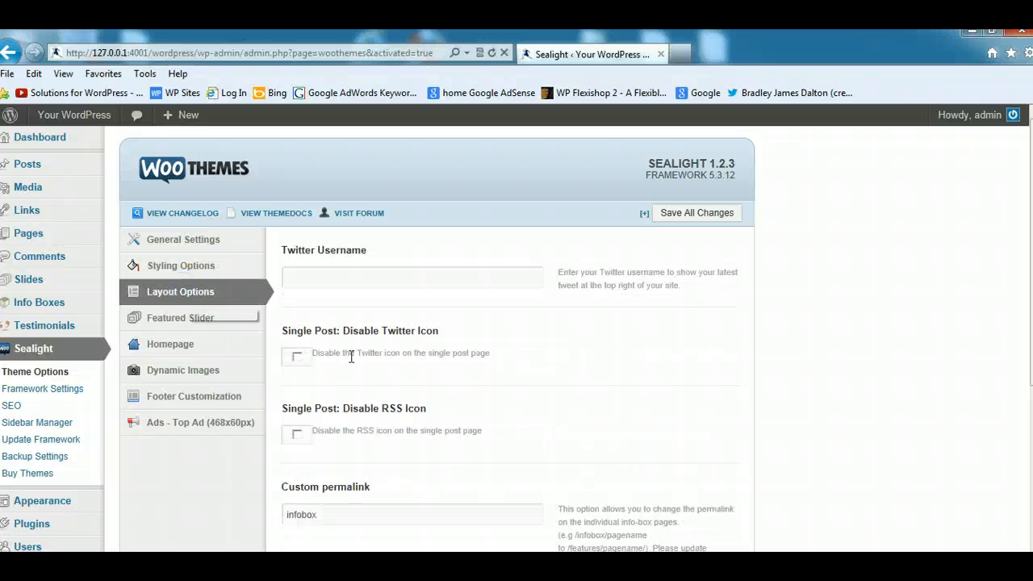
pyautogui.click(196, 321)
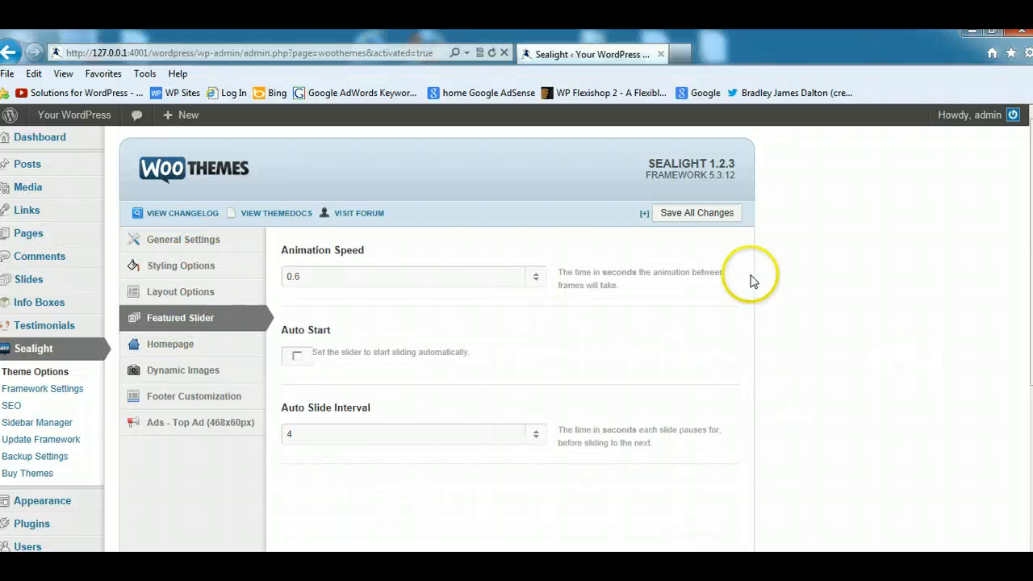
pyautogui.scroll(-1, 811, 286)
pyautogui.scroll(-1, 779, 300)
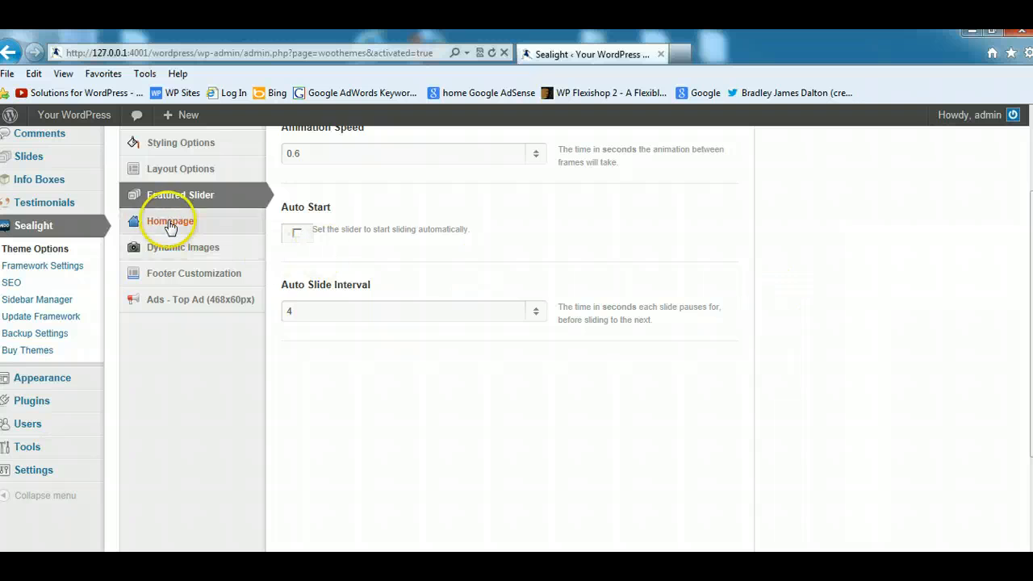
# Step: Examine Sealight's Homepage, Dynamic Images, Footer Customization and Ads - Top Ad (468x60px) options
pyautogui.click(169, 225)
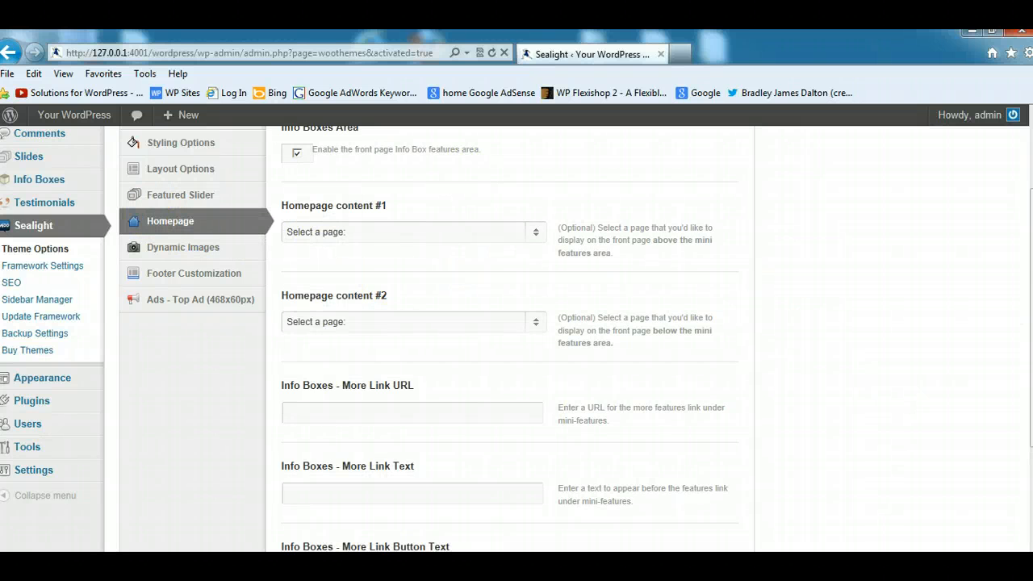
pyautogui.scroll(1, 323, 267)
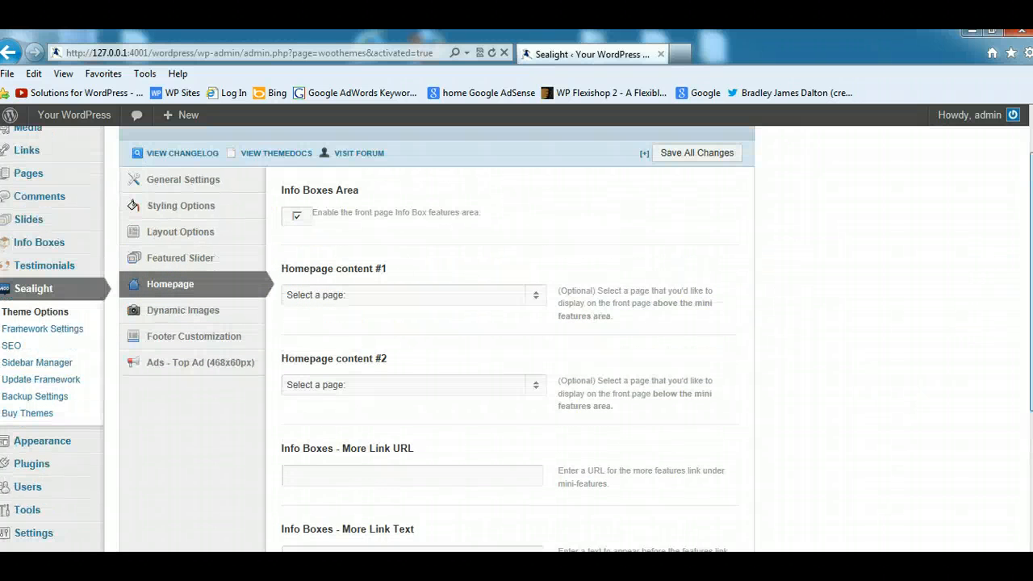
pyautogui.click(200, 313)
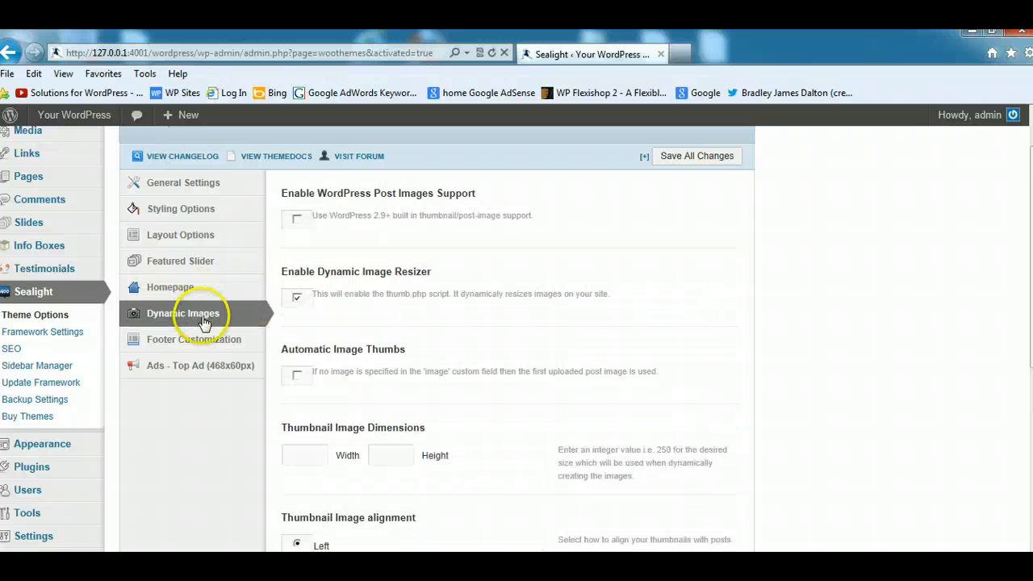
pyautogui.click(203, 339)
pyautogui.click(222, 367)
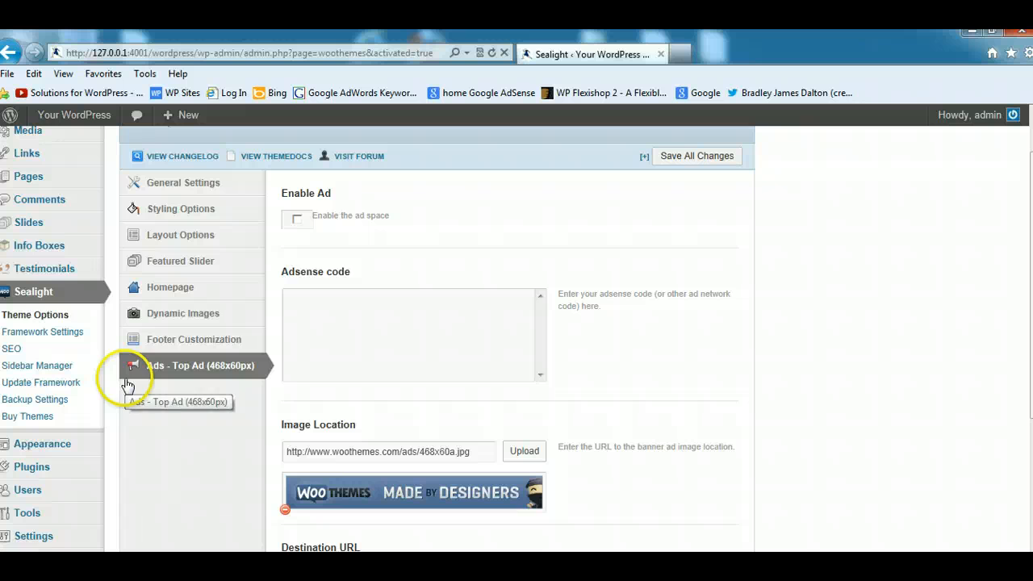
pyautogui.moveTo(1031, 300); pyautogui.dragTo(1031, 264)
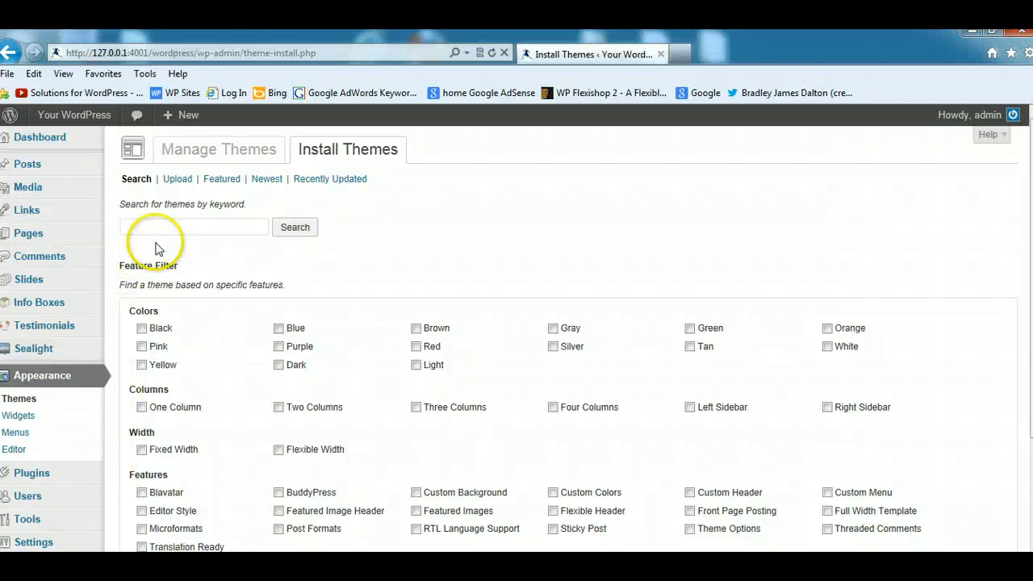
# Step: On the Install Themes page, find themes filtered by Orange, Three Columns, Flexible Width, Post Formats and Photoblogging
pyautogui.click(175, 227)
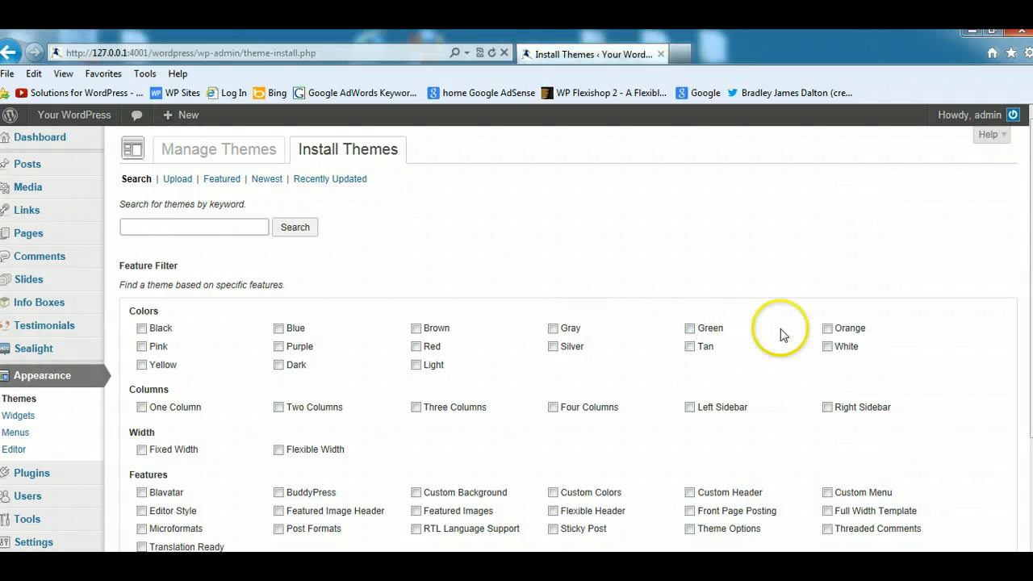
pyautogui.click(827, 328)
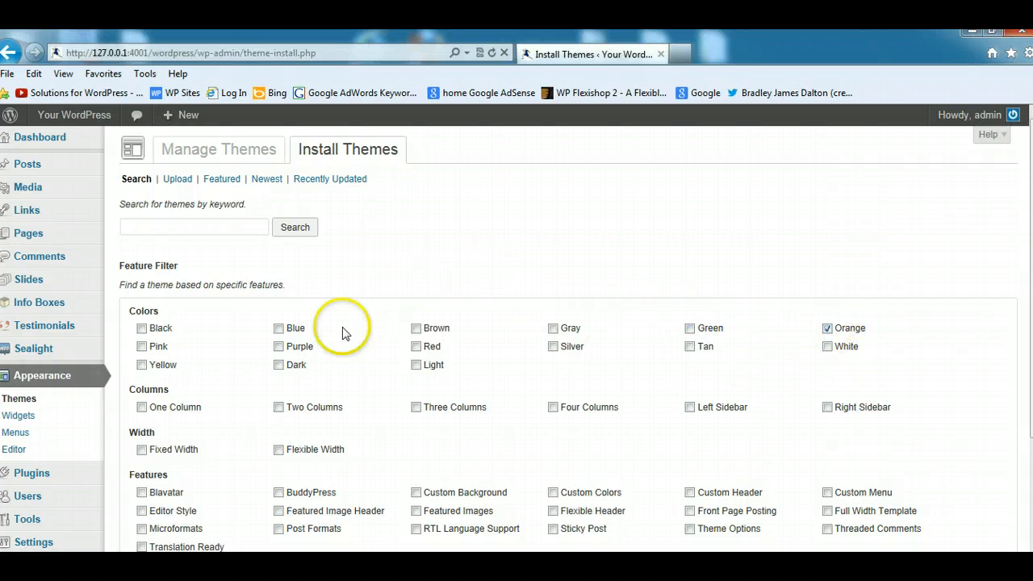
pyautogui.click(416, 407)
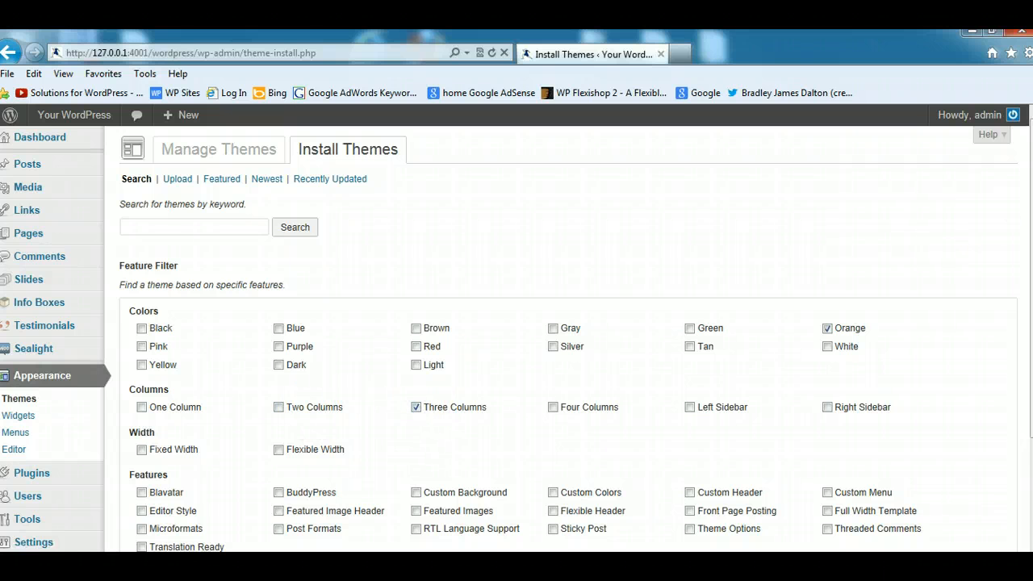
pyautogui.scroll(-3, 420, 410)
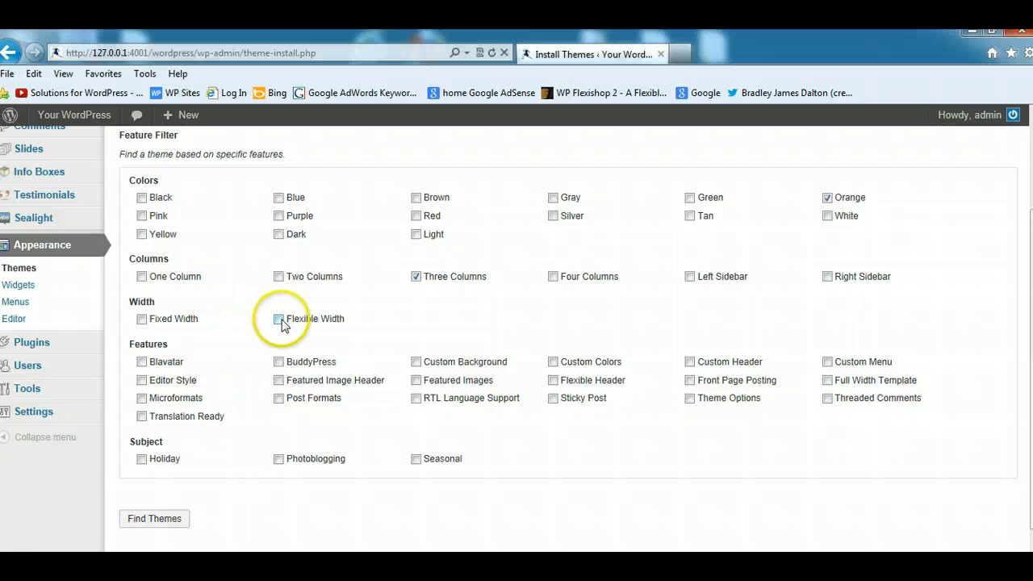
pyautogui.click(279, 319)
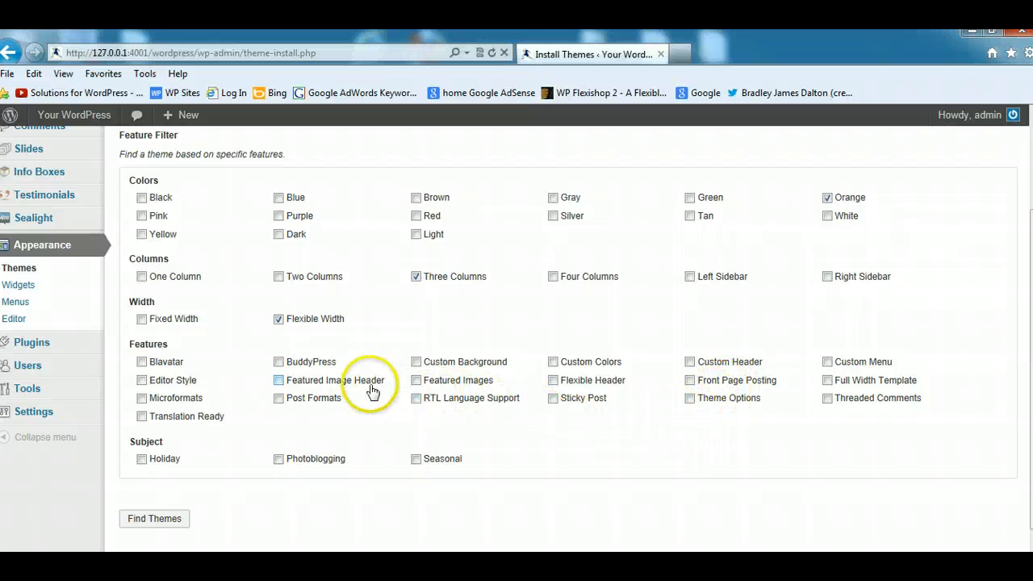
pyautogui.click(281, 400)
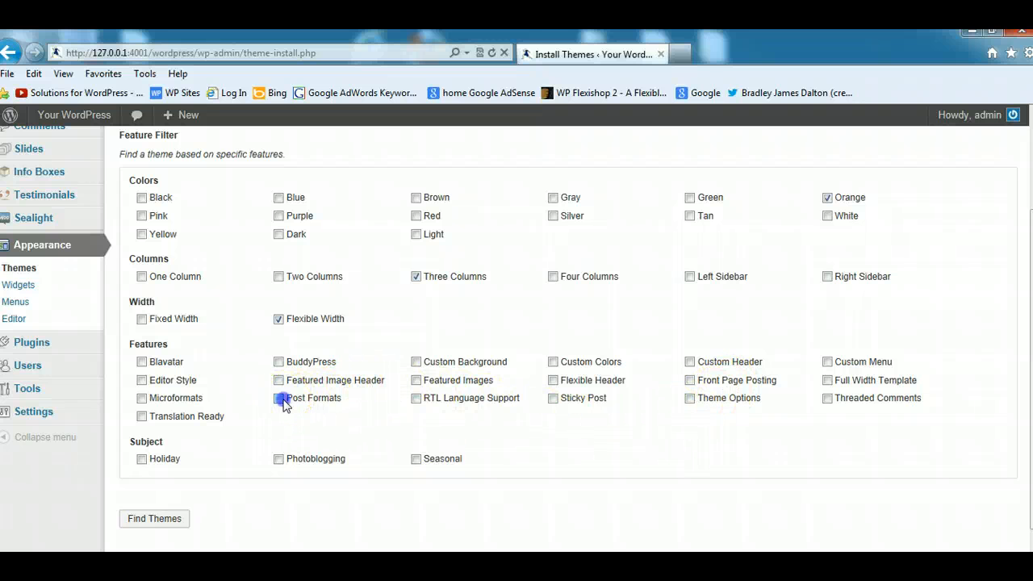
pyautogui.scroll(-1, 968, 412)
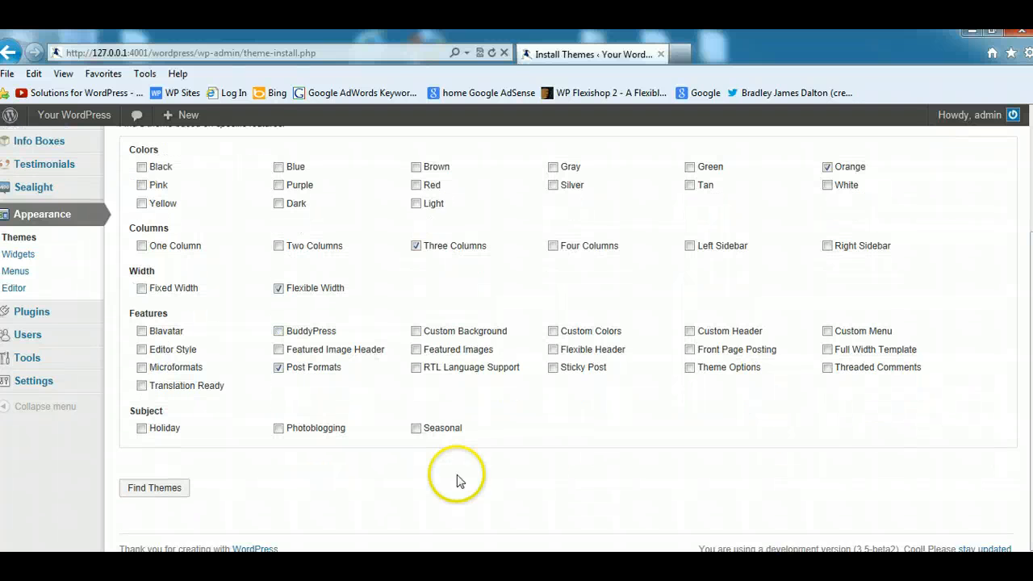
pyautogui.click(279, 428)
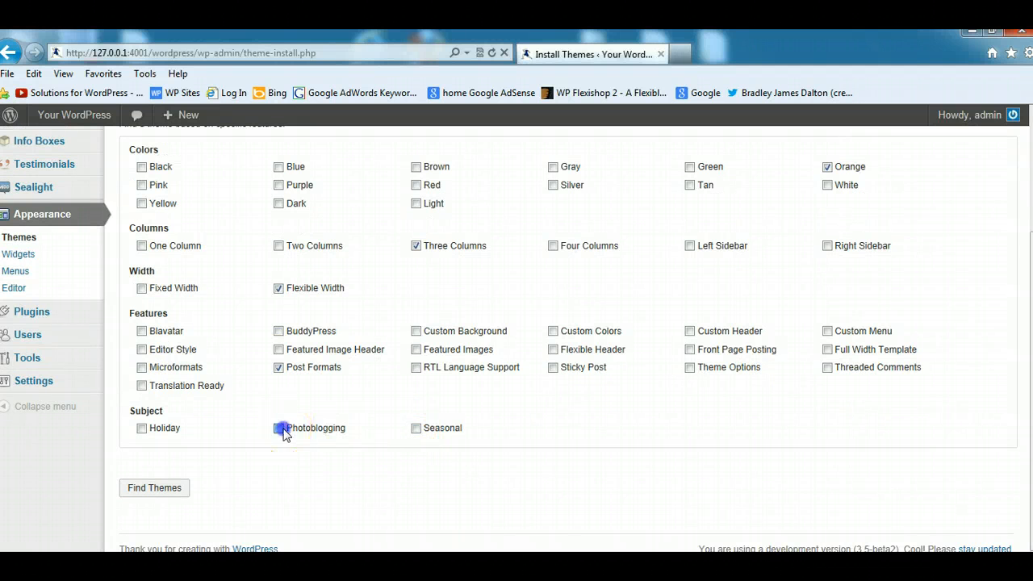
pyautogui.click(153, 489)
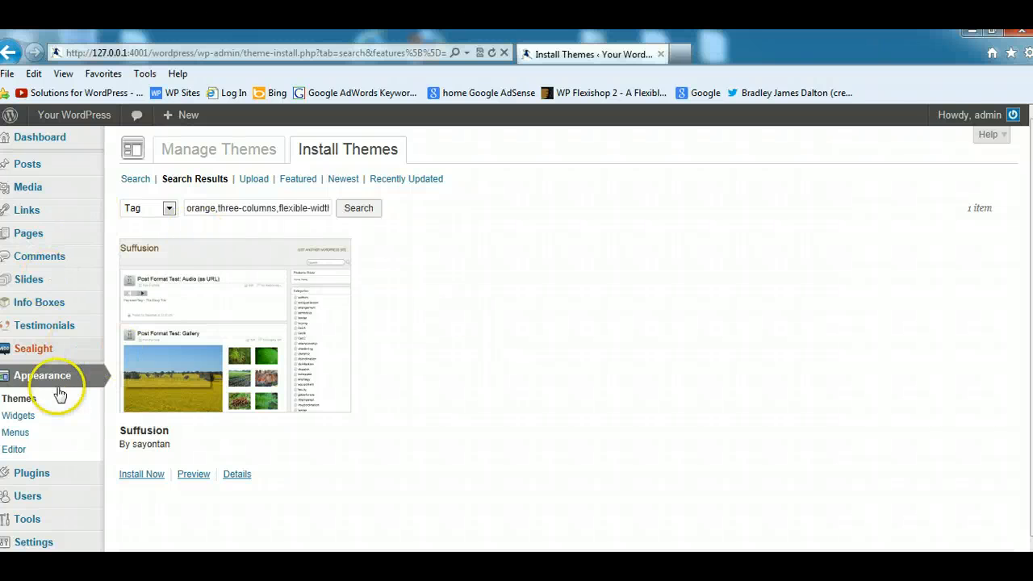
# Step: Preview the Suffusion theme from the search results, install it and activate it
pyautogui.click(192, 476)
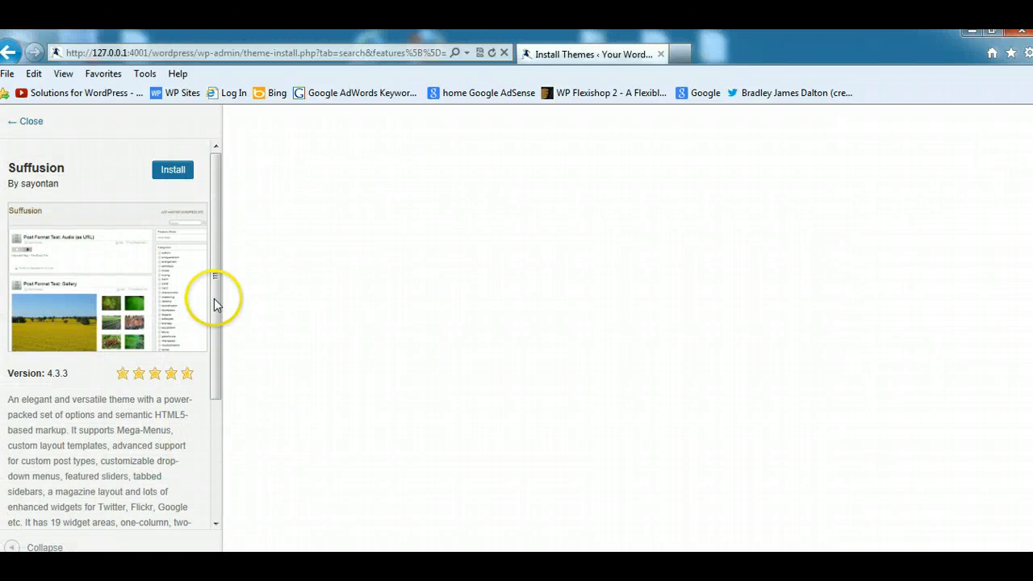
pyautogui.moveTo(212, 299); pyautogui.dragTo(205, 229)
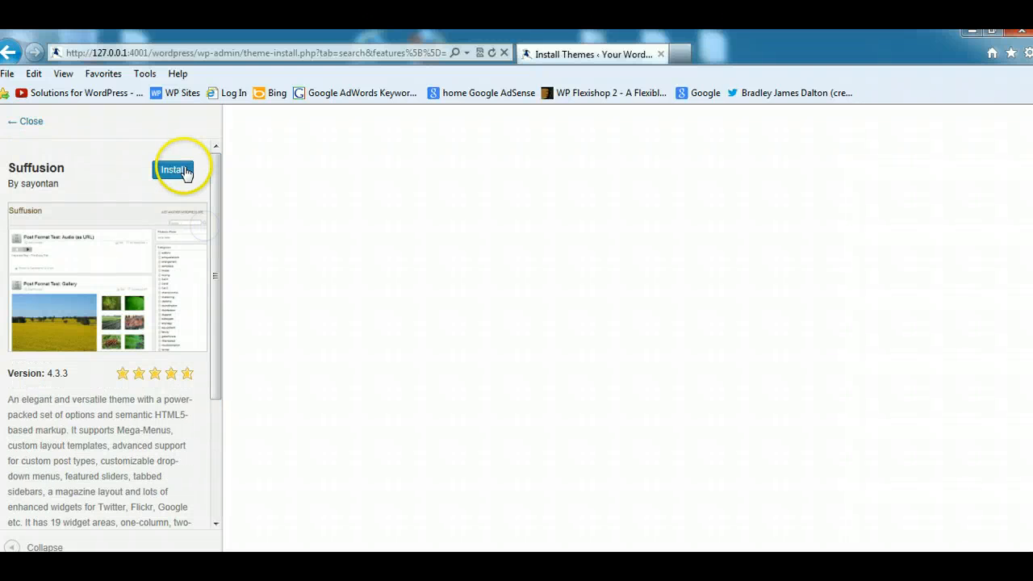
pyautogui.click(169, 171)
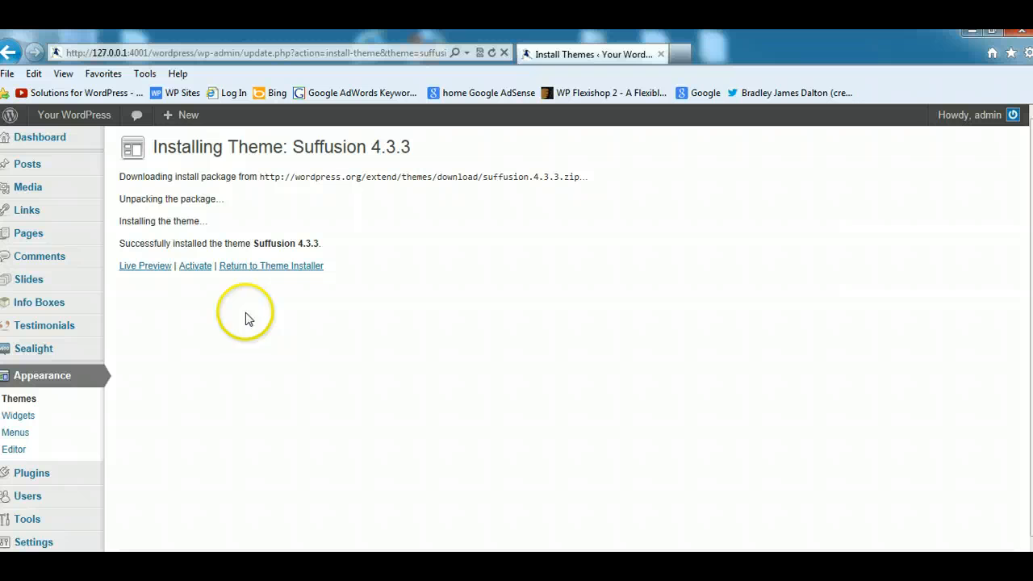
pyautogui.click(196, 268)
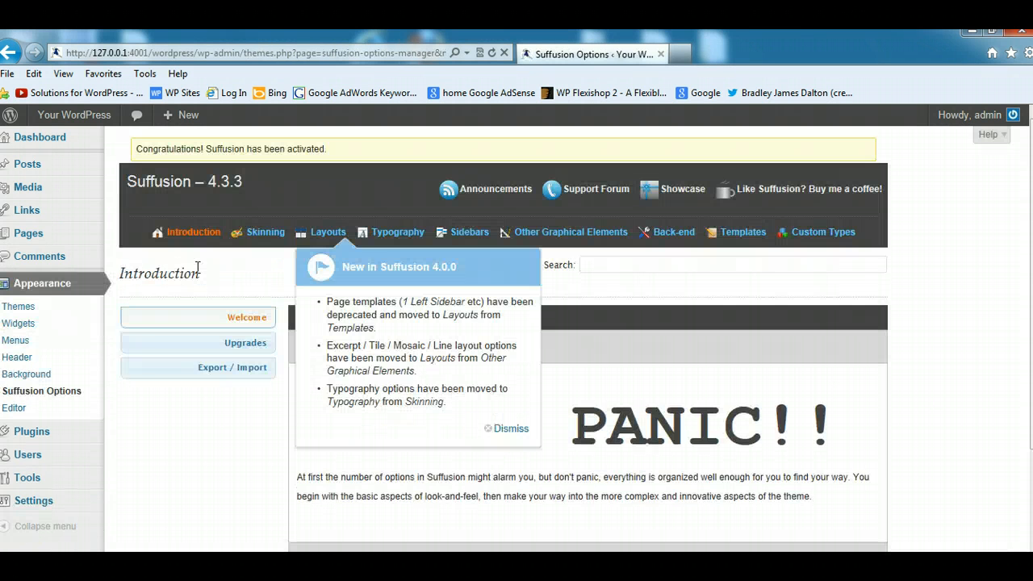
# Step: Dismiss the New in Suffusion 4.0.0 notice and look over the Introduction page of the Suffusion options
pyautogui.click(513, 429)
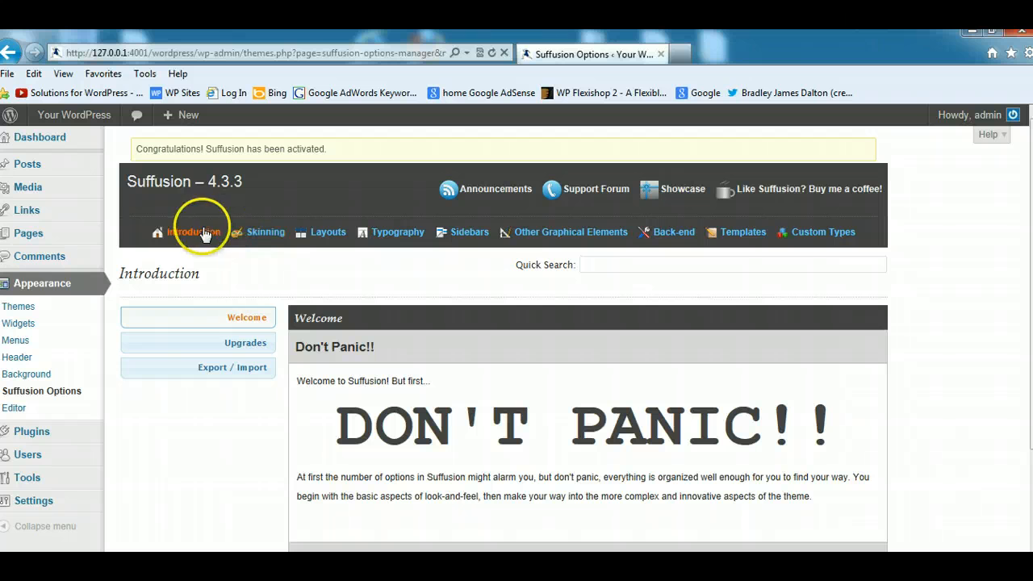
pyautogui.scroll(-3, 944, 240)
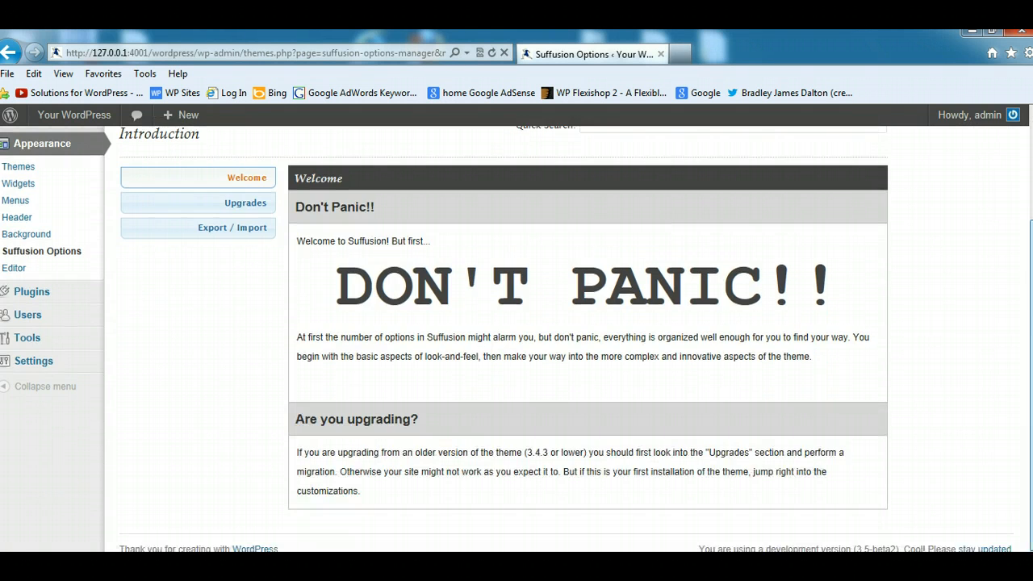
pyautogui.scroll(3, 944, 241)
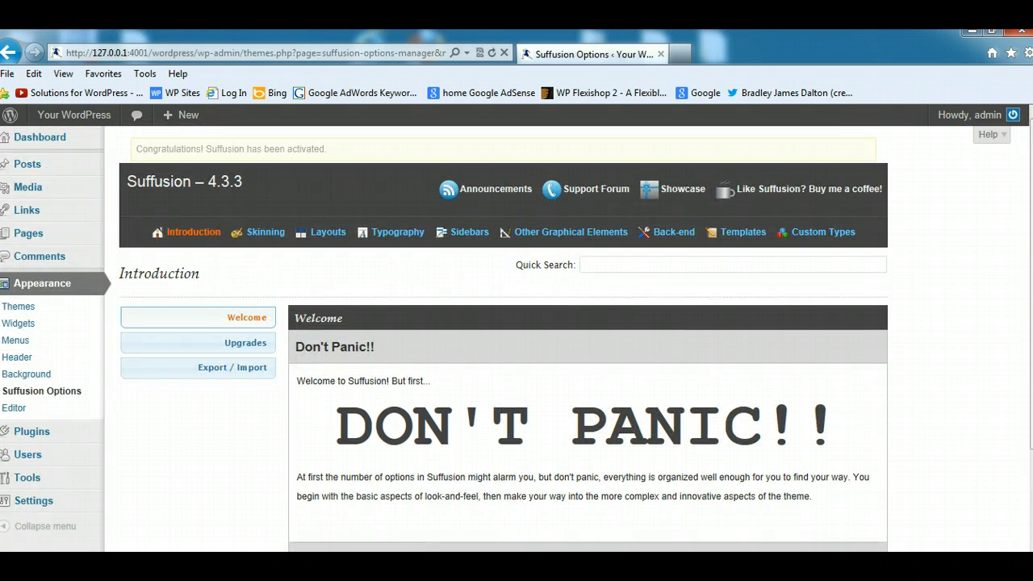
# Step: Open the Custom Header settings, dismiss the Choose Image from Library notice and look over the header options
pyautogui.click(19, 357)
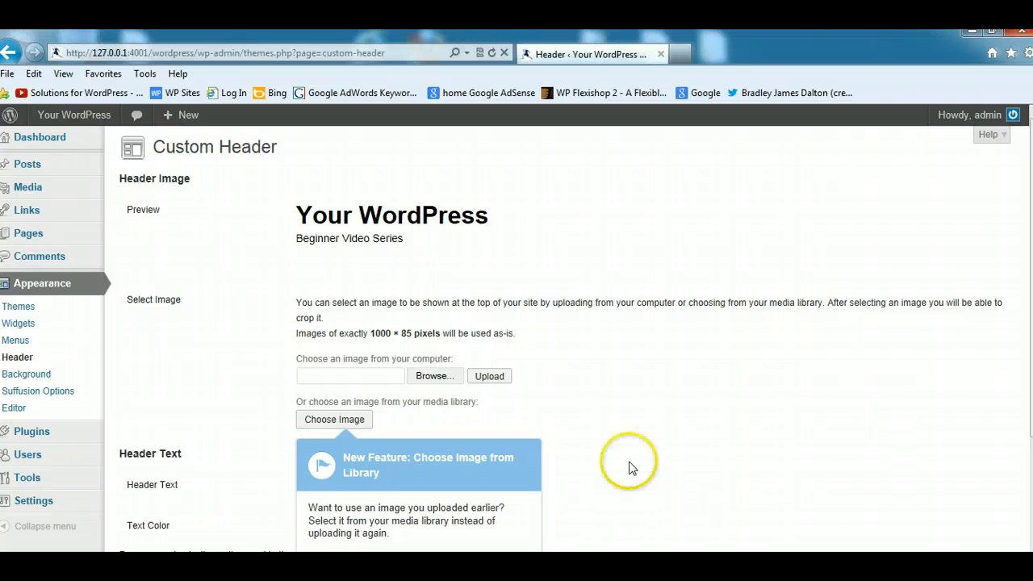
pyautogui.scroll(-2, 858, 427)
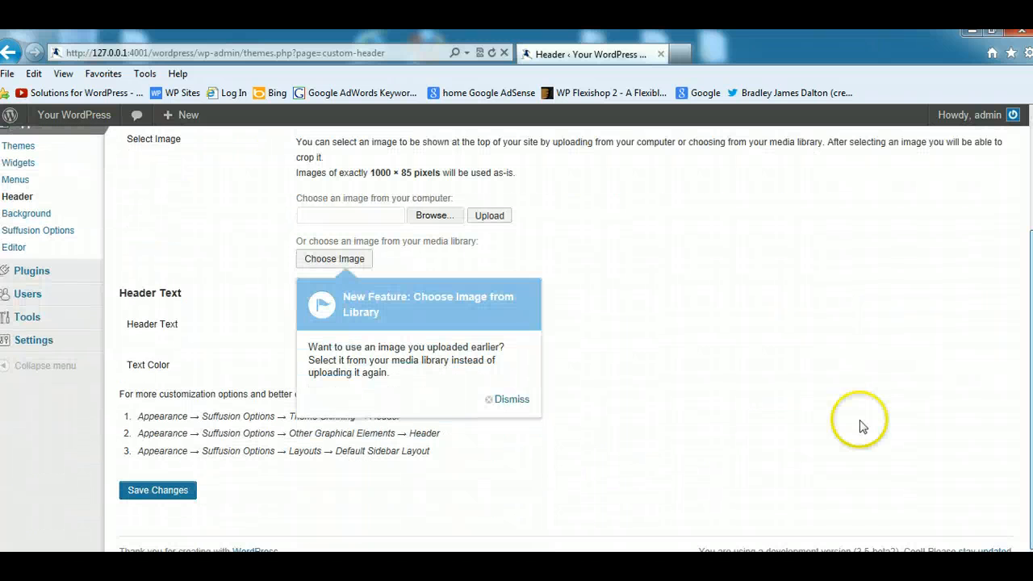
pyautogui.click(508, 396)
pyautogui.scroll(2, 941, 348)
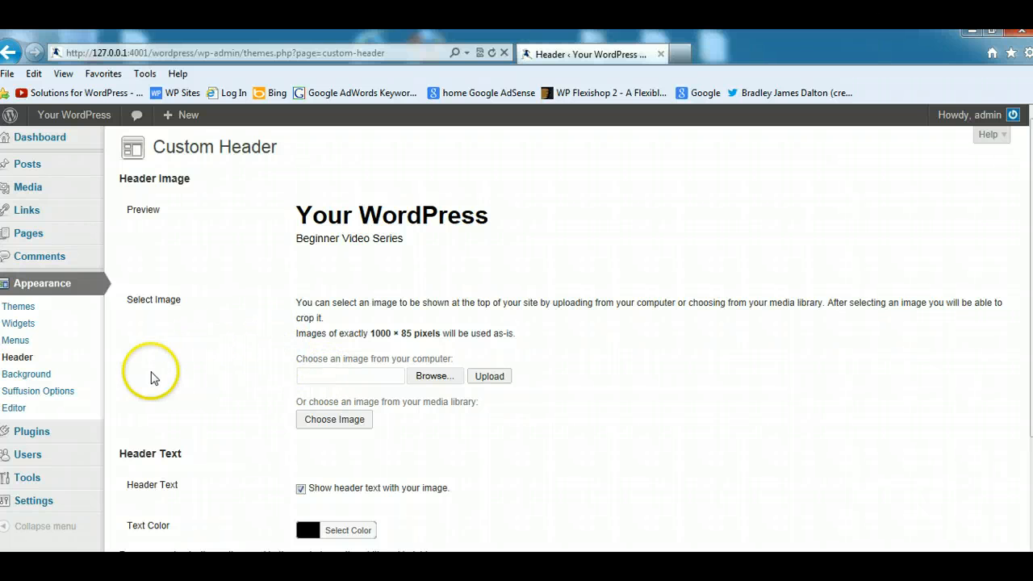
# Step: Look over the Custom Background settings and the Magazine template options in the Templates section of the Suffusion options
pyautogui.click(36, 376)
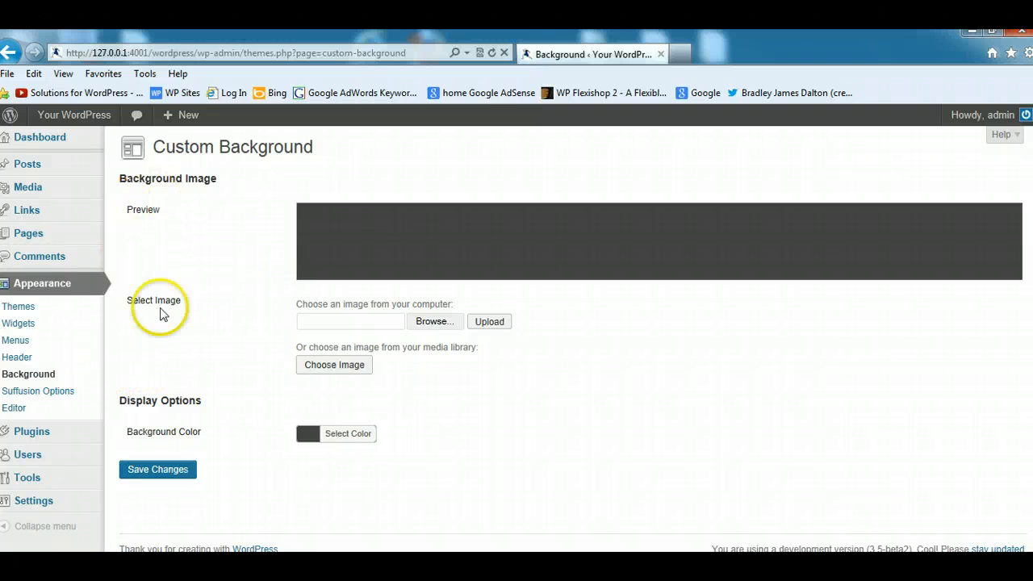
pyautogui.click(64, 393)
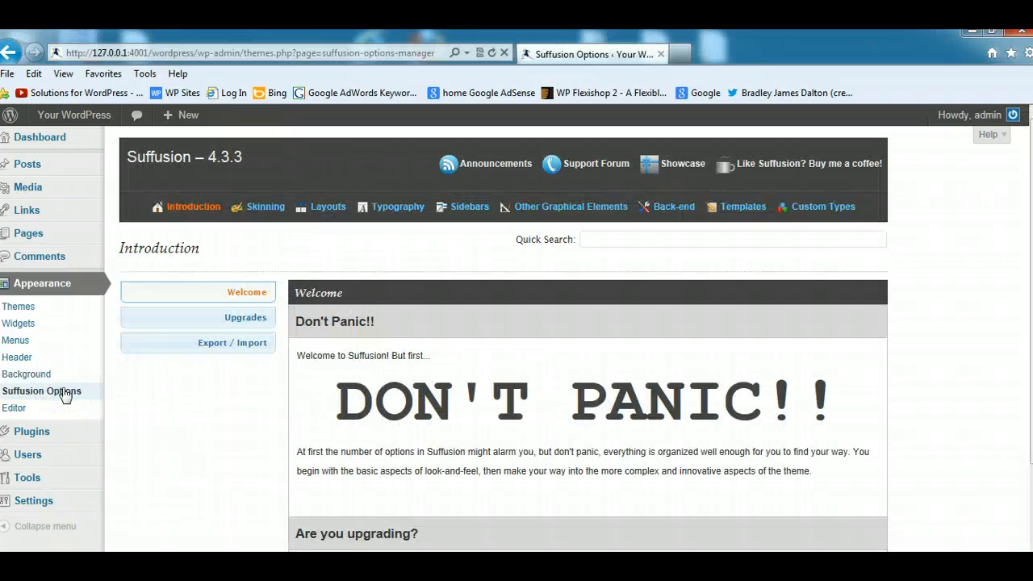
pyautogui.click(742, 209)
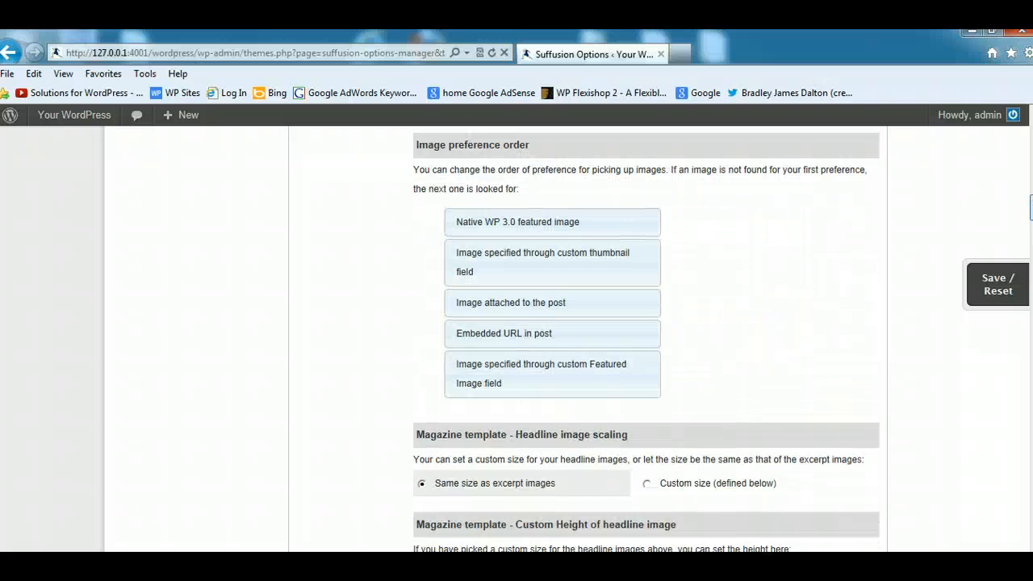
pyautogui.moveTo(1031, 207); pyautogui.dragTo(1031, 121)
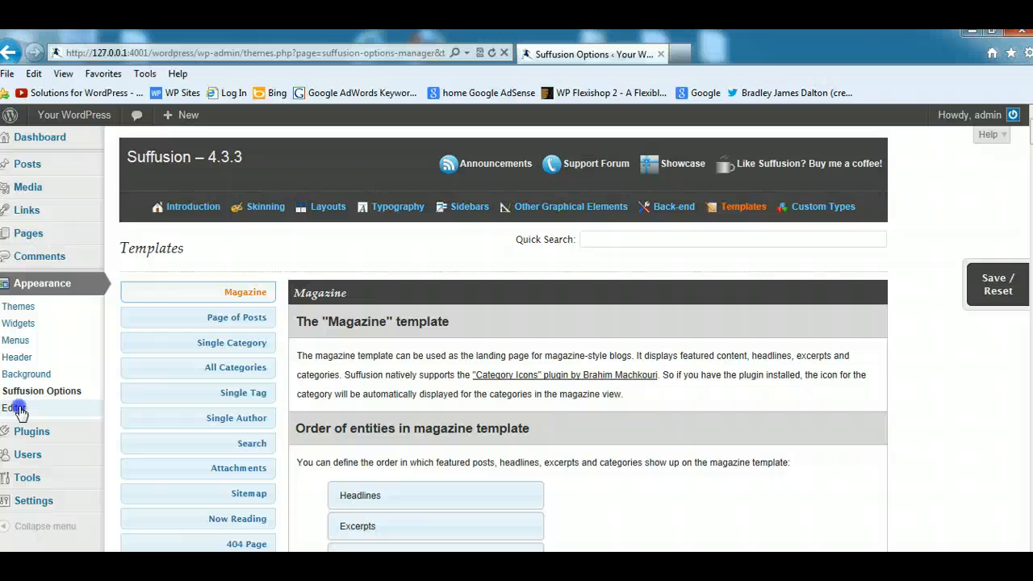
# Step: Open the theme editor and load the Magazine Child Theme for editing
pyautogui.click(15, 408)
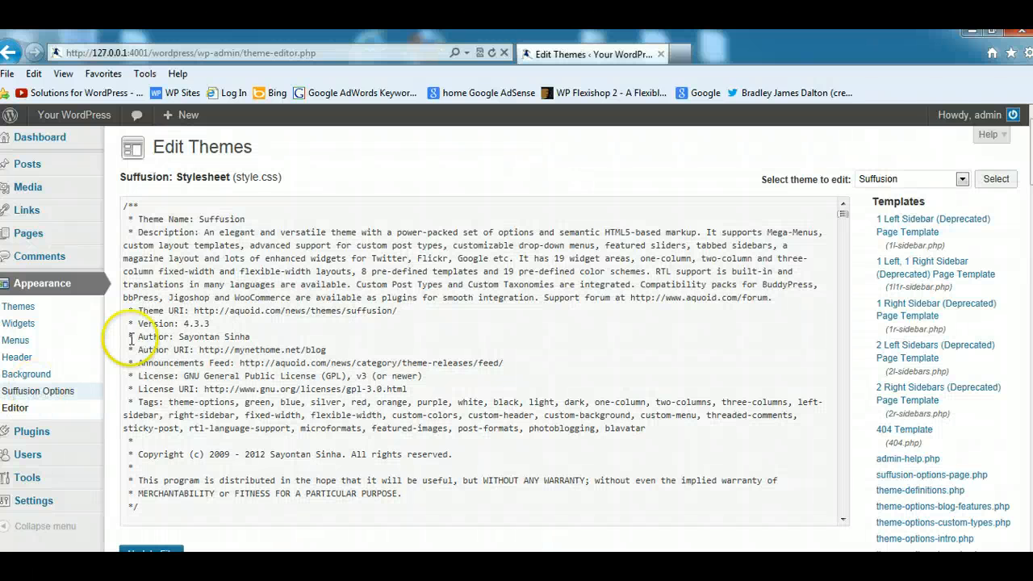
pyautogui.click(962, 180)
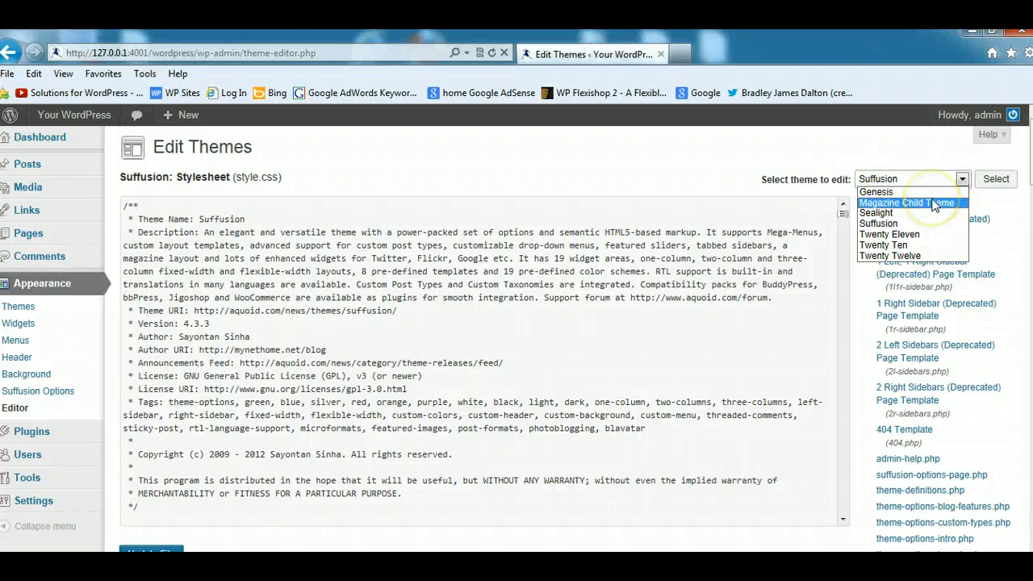
pyautogui.click(933, 205)
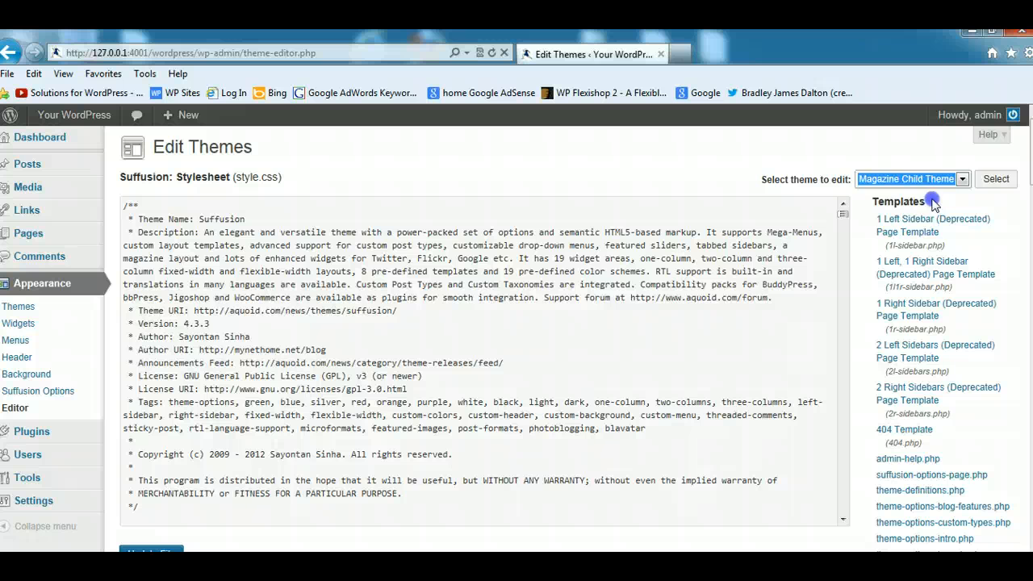
pyautogui.click(995, 179)
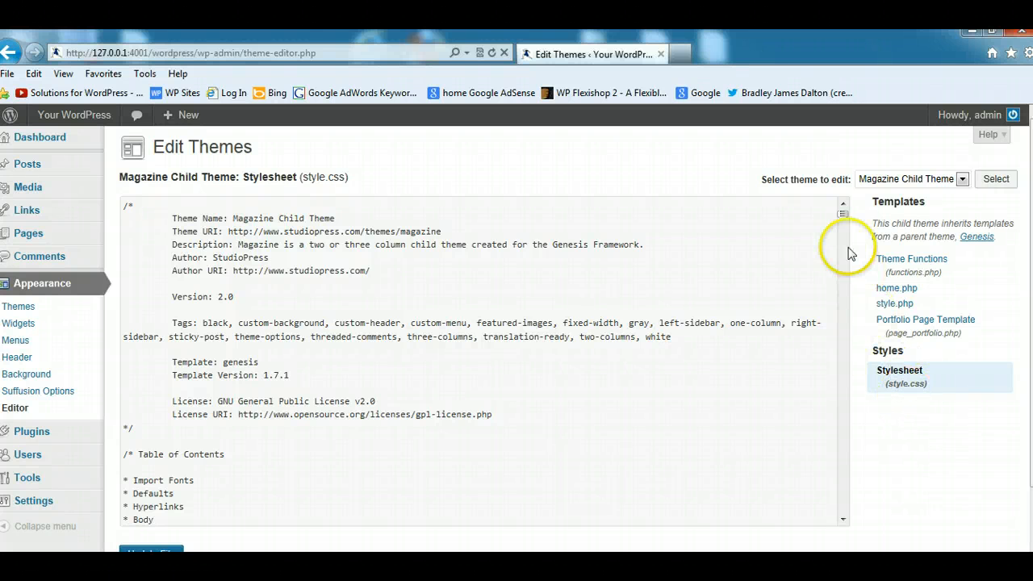
# Step: Examine the table of contents in the Magazine Child Theme's style.css, from Import Fonts and Defaults through Hyperlinks and Body
pyautogui.click(844, 216)
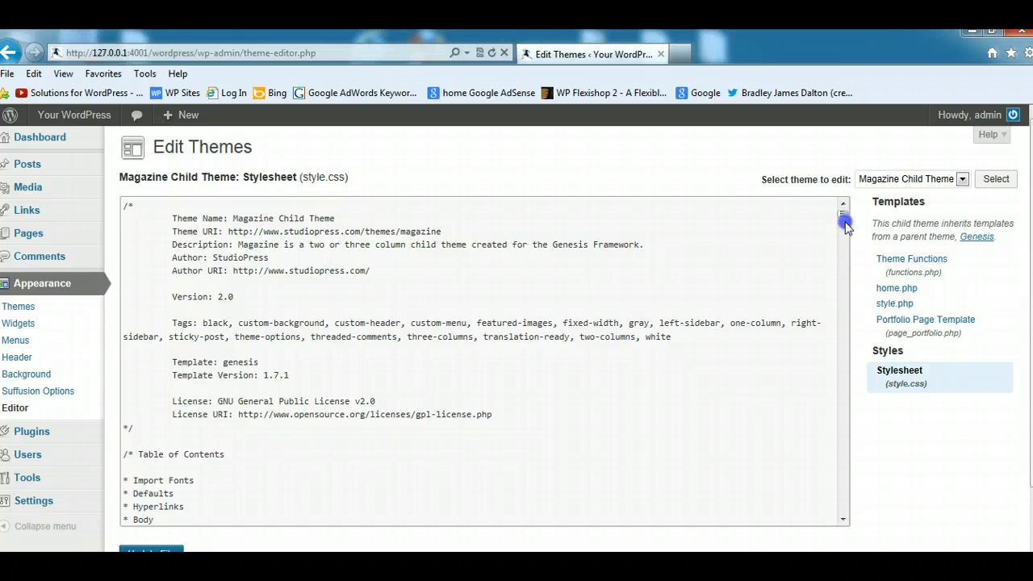
pyautogui.click(843, 520)
pyautogui.click(842, 520)
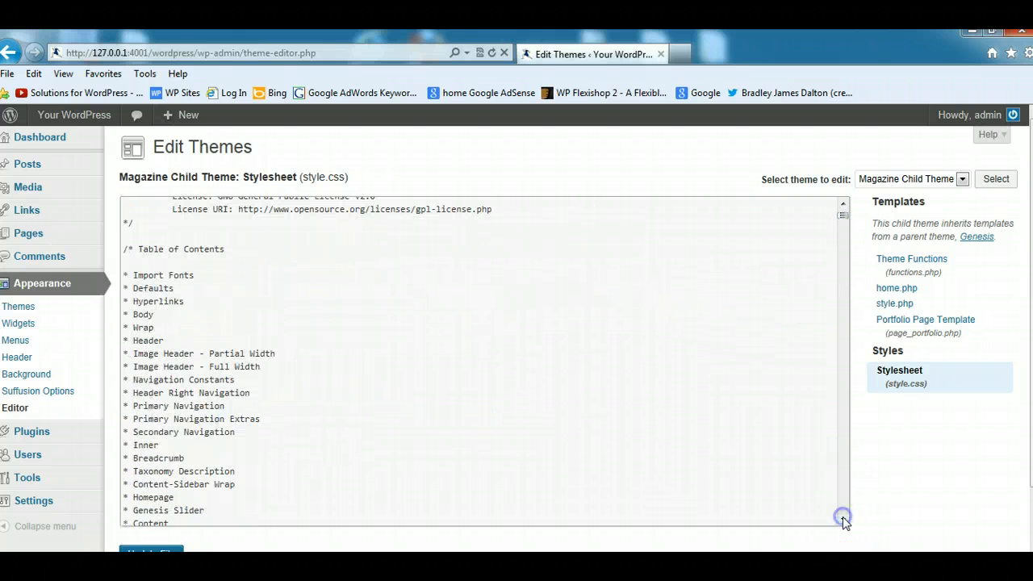
pyautogui.click(843, 521)
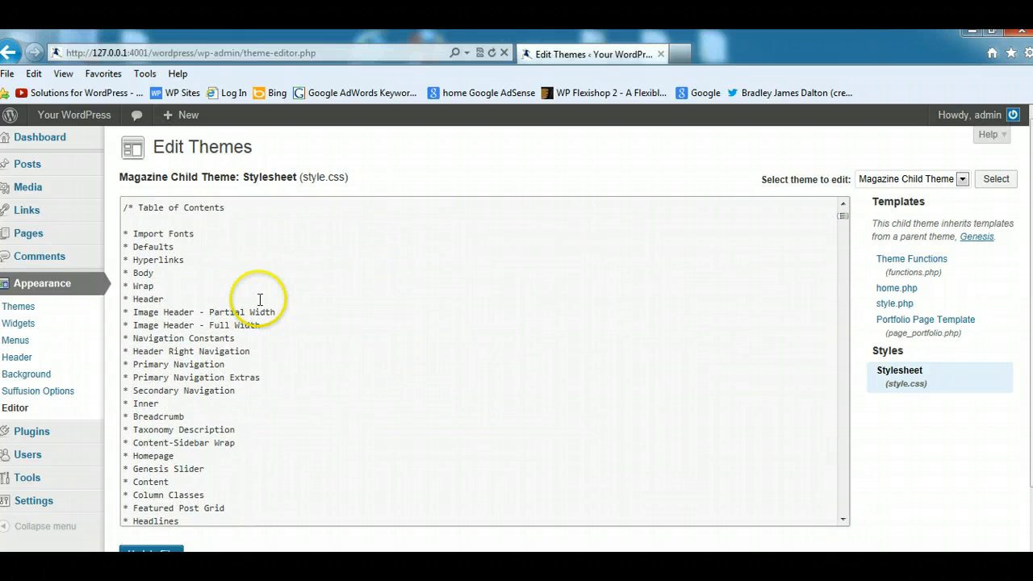
pyautogui.moveTo(197, 234); pyautogui.dragTo(133, 234)
pyautogui.moveTo(189, 259); pyautogui.dragTo(142, 245)
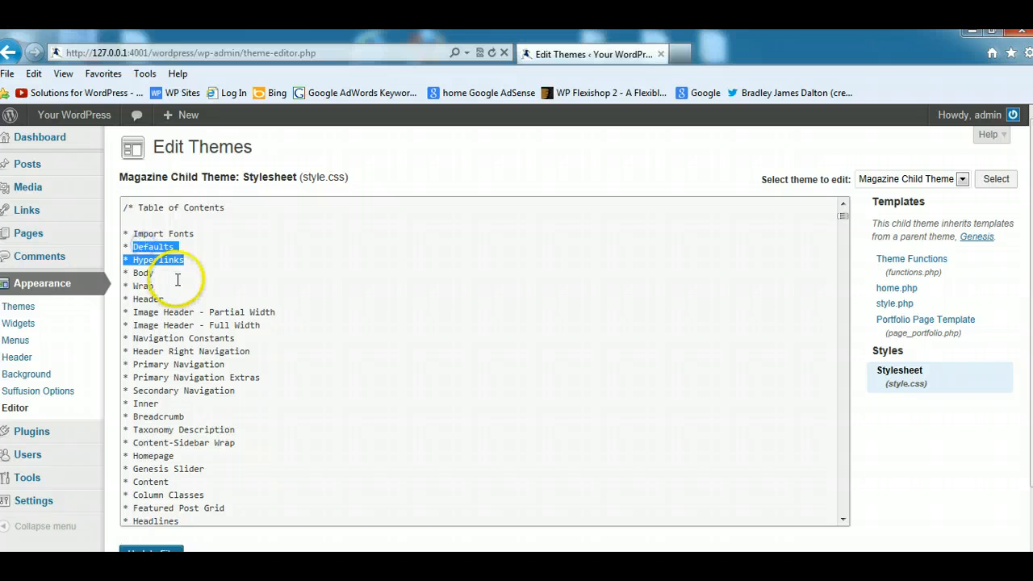
pyautogui.click(172, 273)
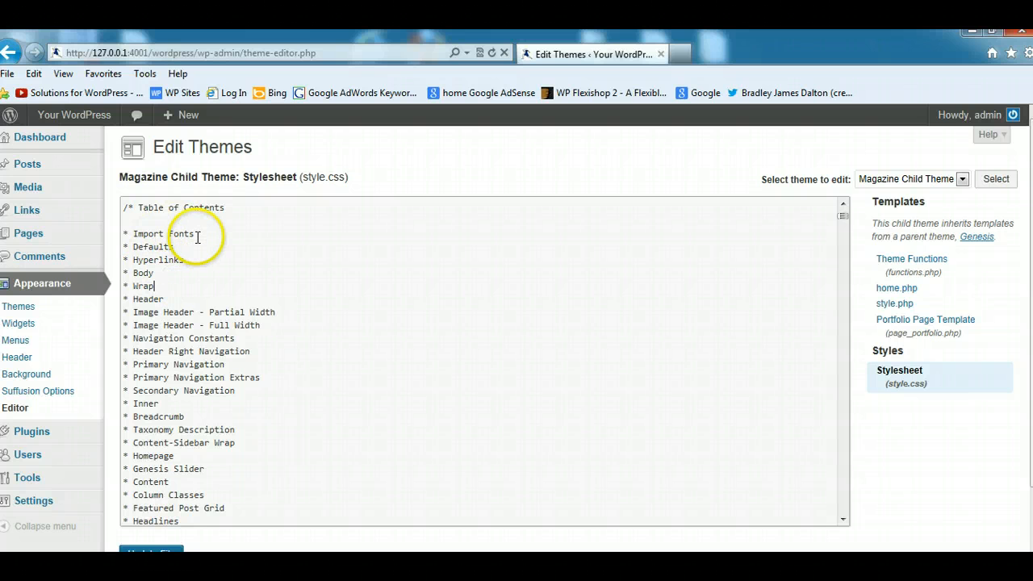
pyautogui.moveTo(194, 234); pyautogui.dragTo(133, 234)
pyautogui.moveTo(197, 259); pyautogui.dragTo(154, 259)
pyautogui.click(164, 272)
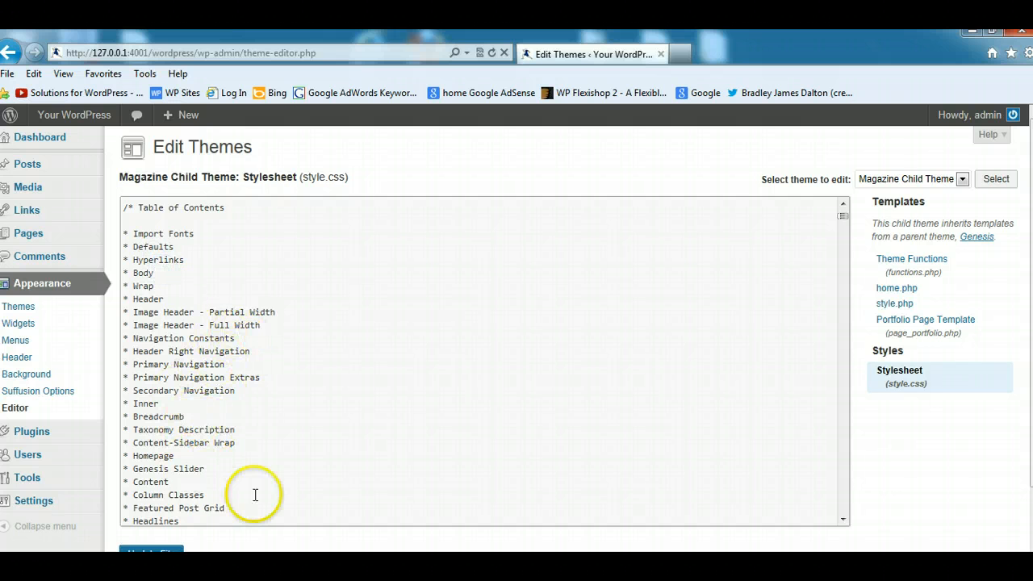
# Step: Read through the Import Fonts and Defaults sections of the stylesheet, including the font and spacing rules for body text
pyautogui.click(843, 520)
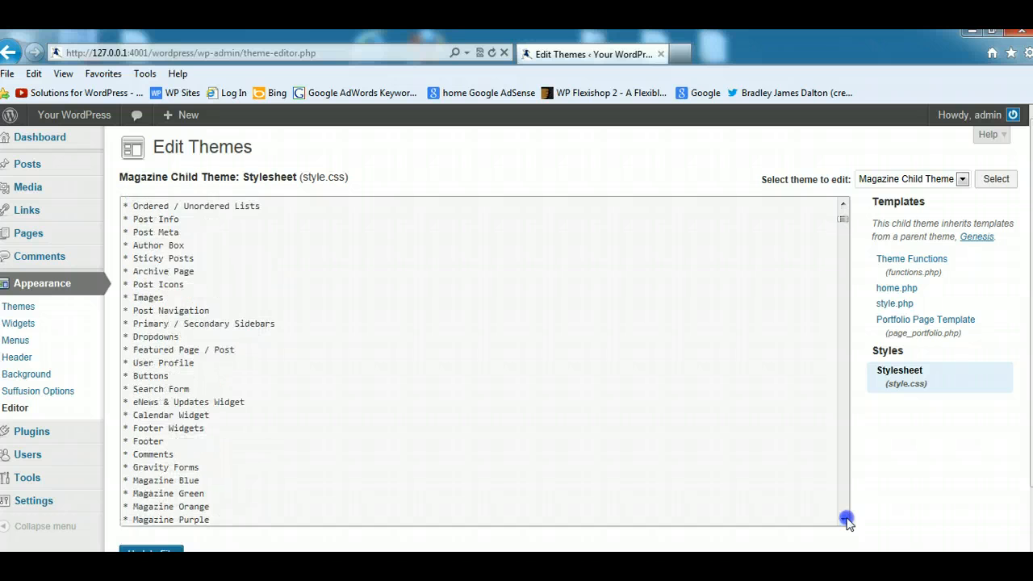
pyautogui.click(845, 519)
pyautogui.click(844, 520)
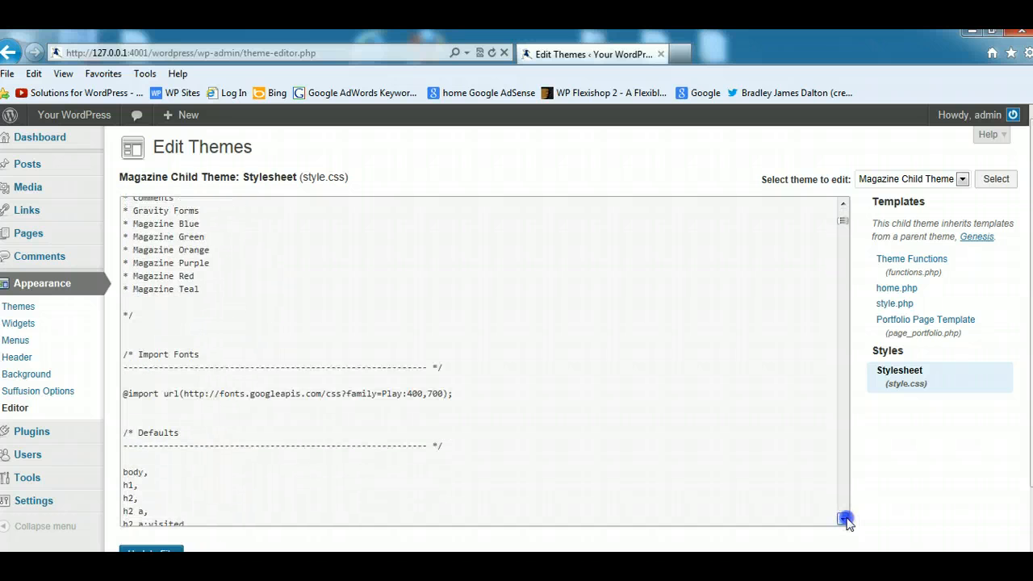
pyautogui.click(844, 520)
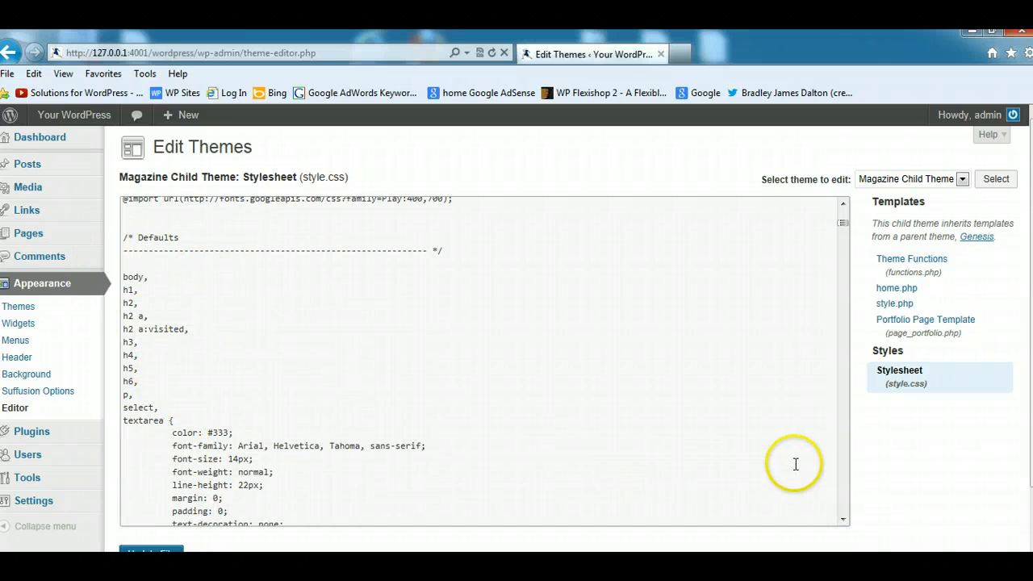
pyautogui.click(844, 520)
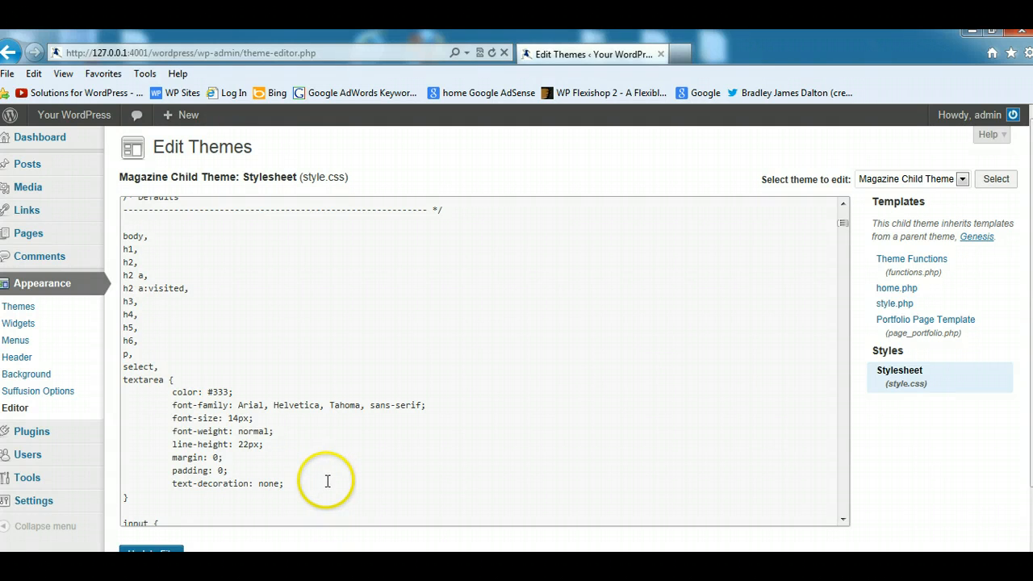
pyautogui.moveTo(327, 481); pyautogui.dragTo(424, 327)
pyautogui.click(425, 326)
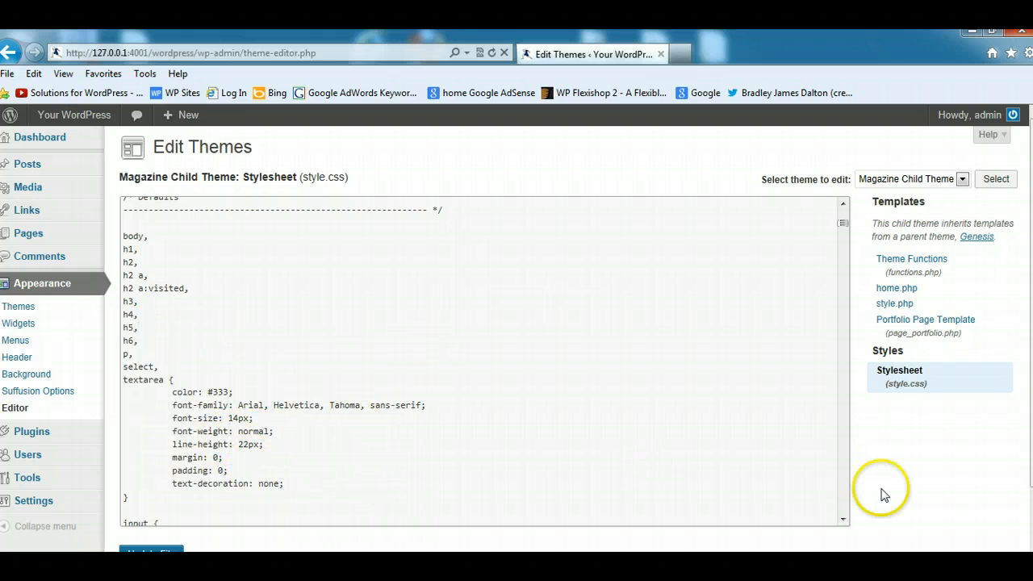
# Step: Read through the Hyperlinks section and on to the Header rules of the Magazine Child Theme stylesheet
pyautogui.click(843, 523)
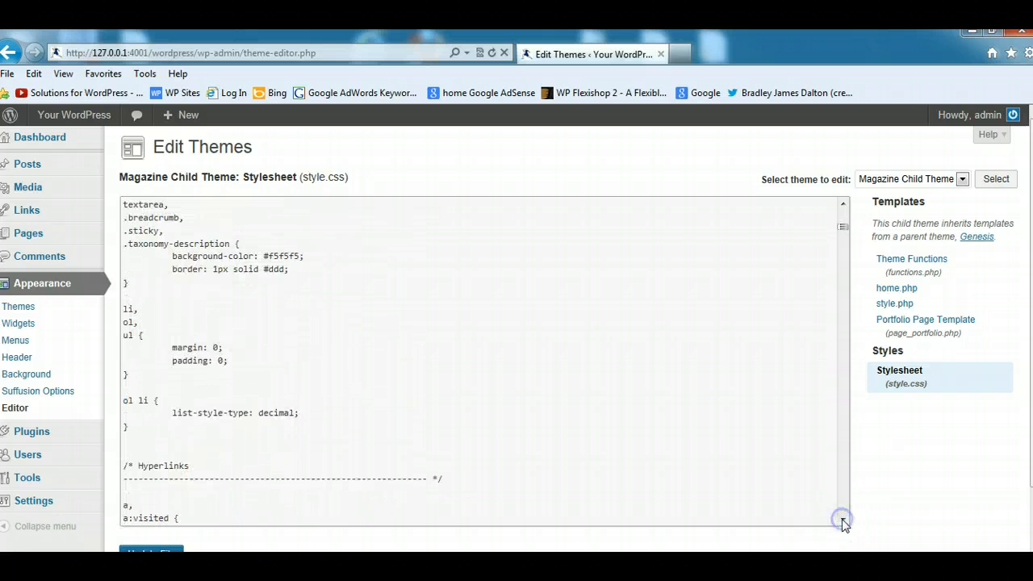
pyautogui.click(843, 523)
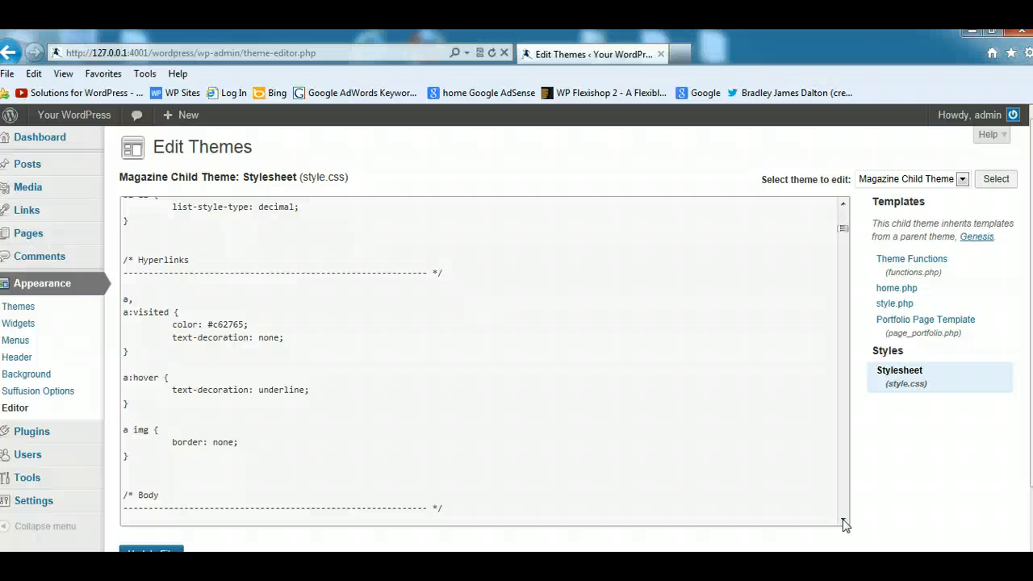
pyautogui.click(842, 523)
pyautogui.click(842, 523)
pyautogui.click(843, 523)
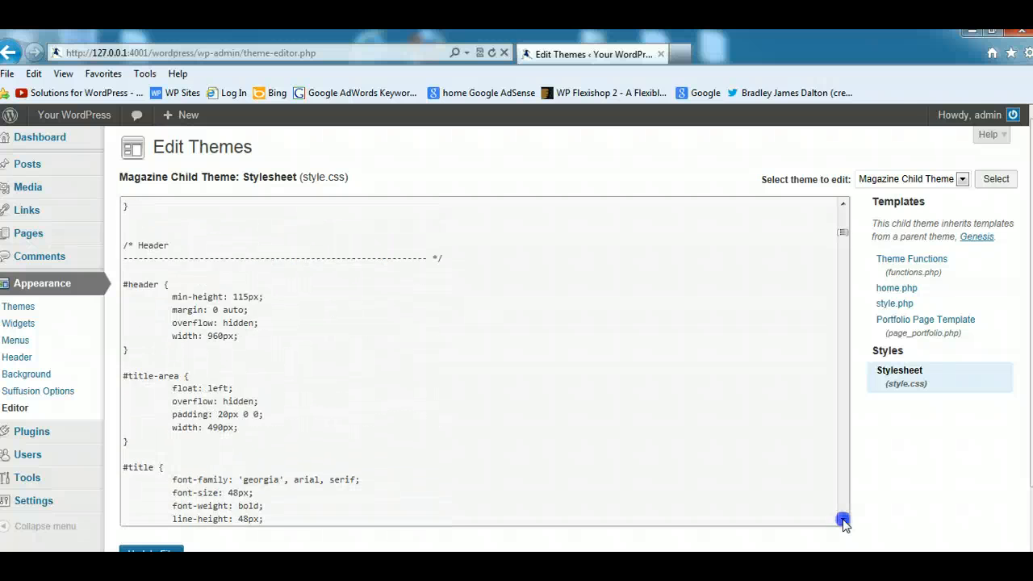
pyautogui.click(842, 523)
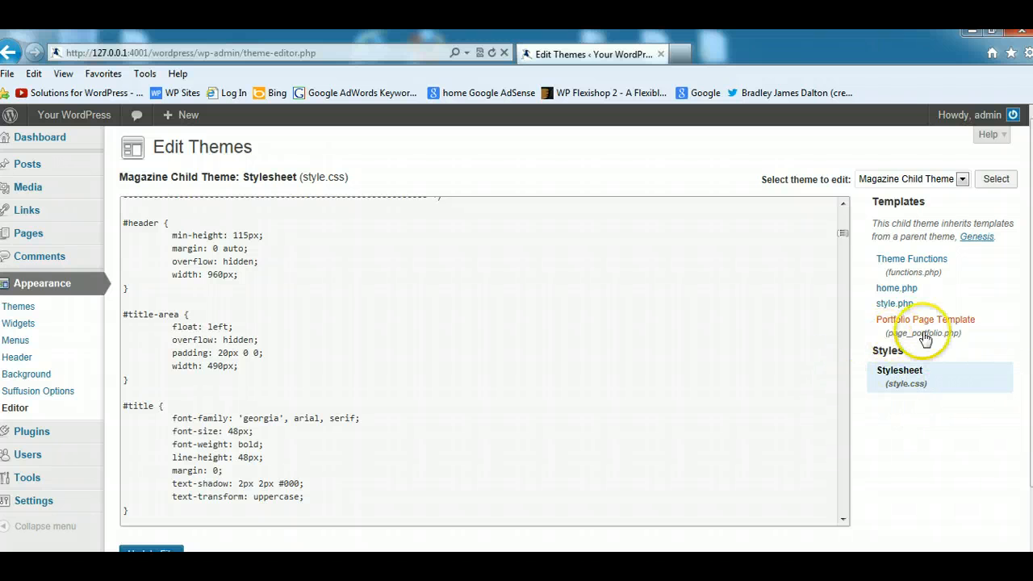
# Step: Open the Magazine Child Theme's functions.php file and look through its code to the end and back
pyautogui.click(917, 263)
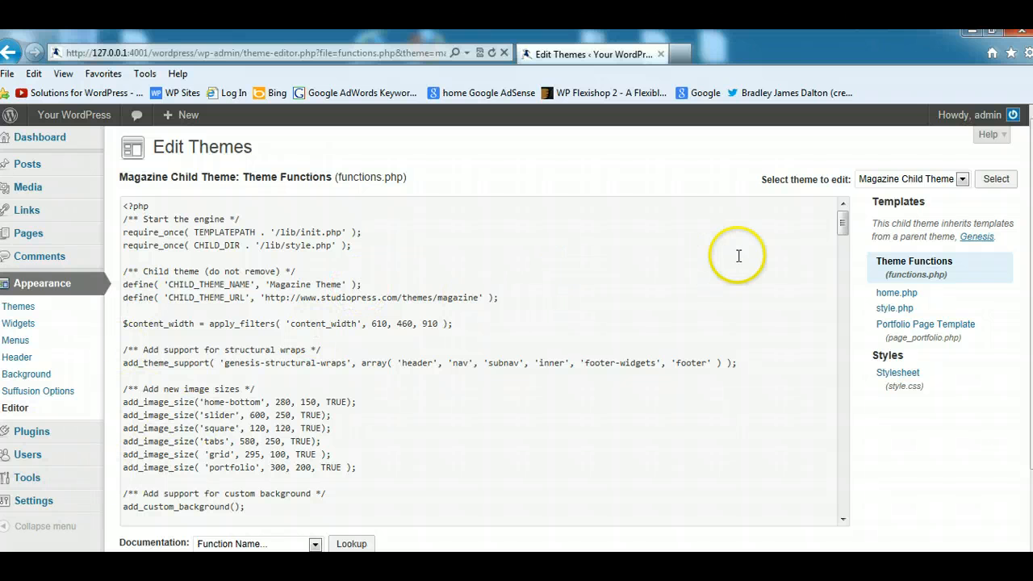
pyautogui.click(842, 228)
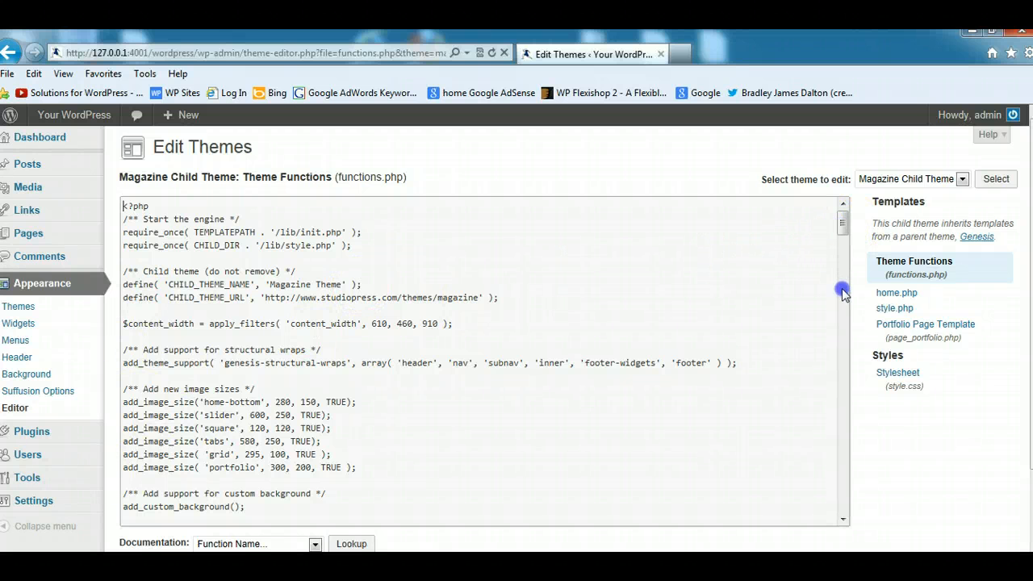
pyautogui.moveTo(844, 236); pyautogui.dragTo(844, 530)
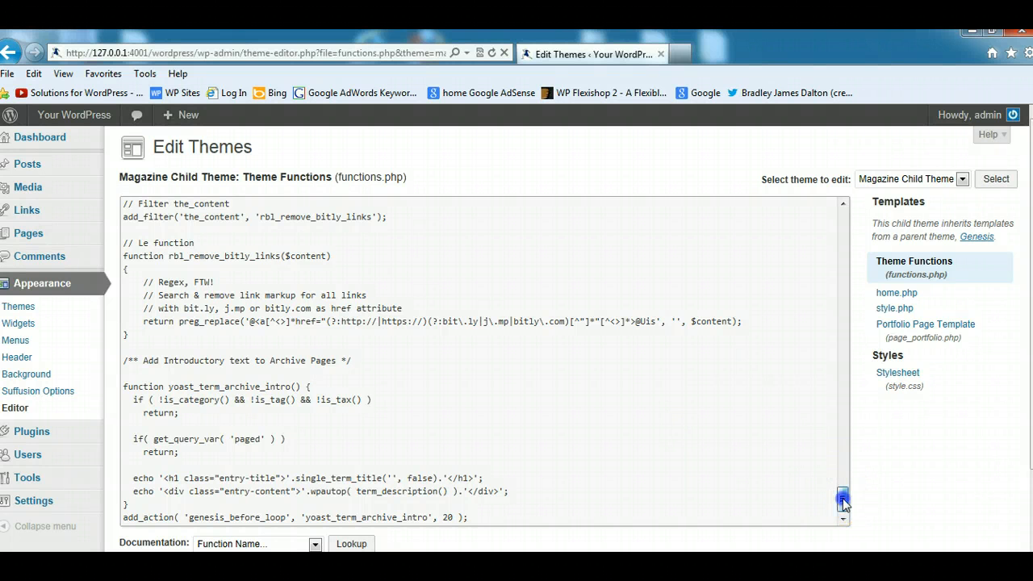
pyautogui.moveTo(842, 500); pyautogui.dragTo(841, 229)
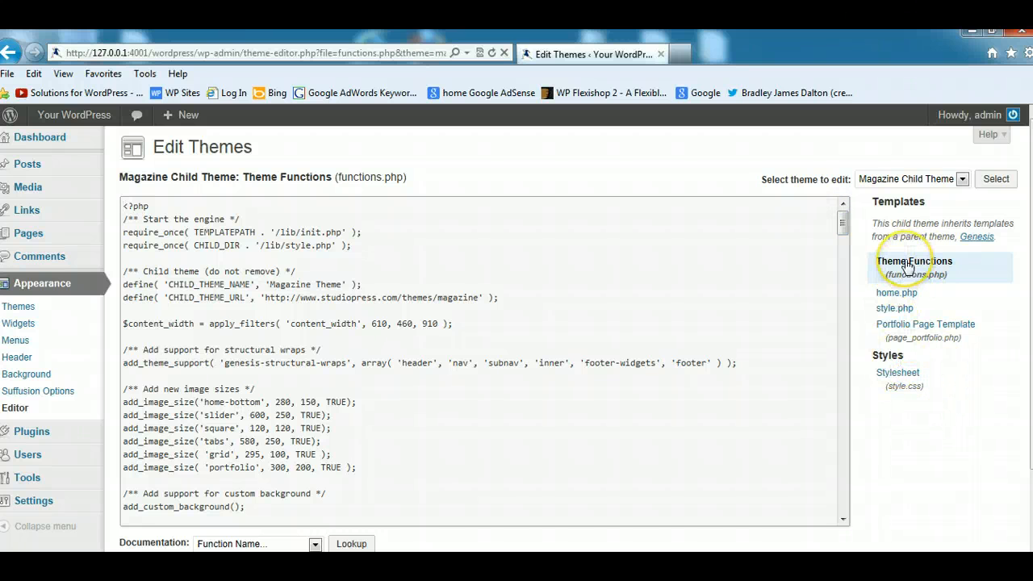
# Step: Load the Suffusion theme in the theme editor and look over its list of template files
pyautogui.click(961, 181)
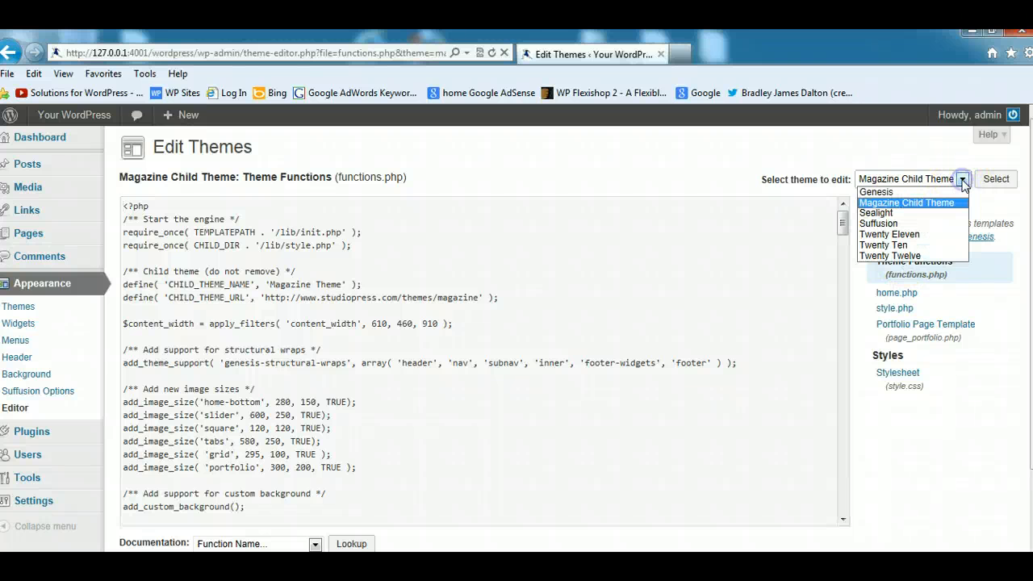
pyautogui.click(888, 223)
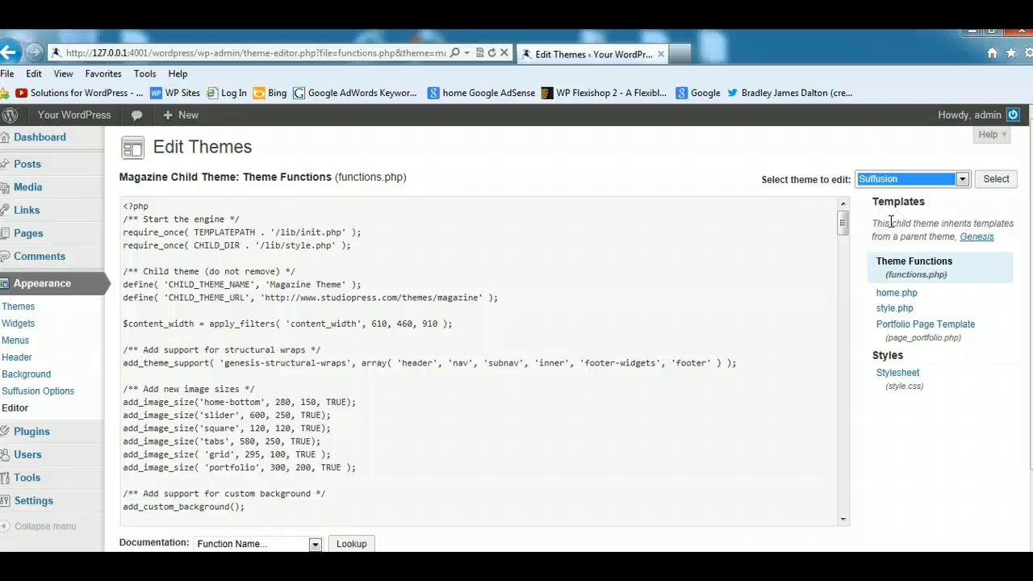
pyautogui.click(993, 180)
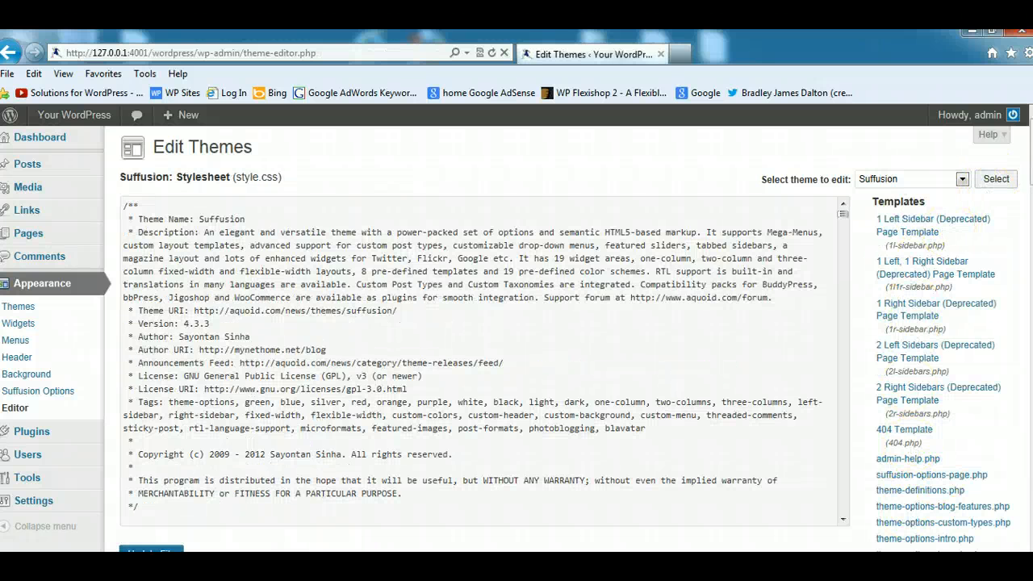
pyautogui.scroll(-9, 911, 504)
pyautogui.scroll(-15, 1029, 398)
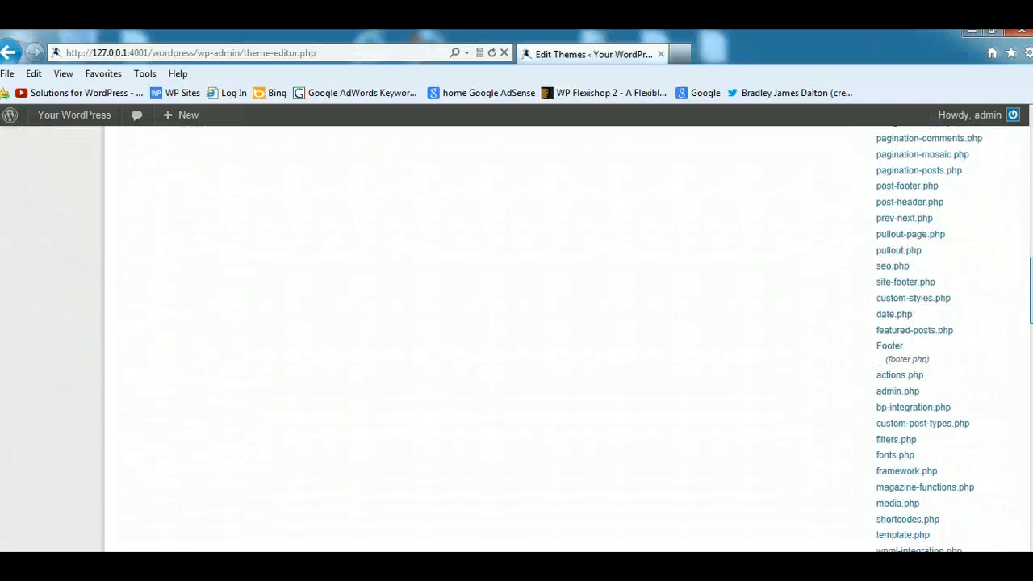
pyautogui.moveTo(1029, 399); pyautogui.dragTo(1031, 155)
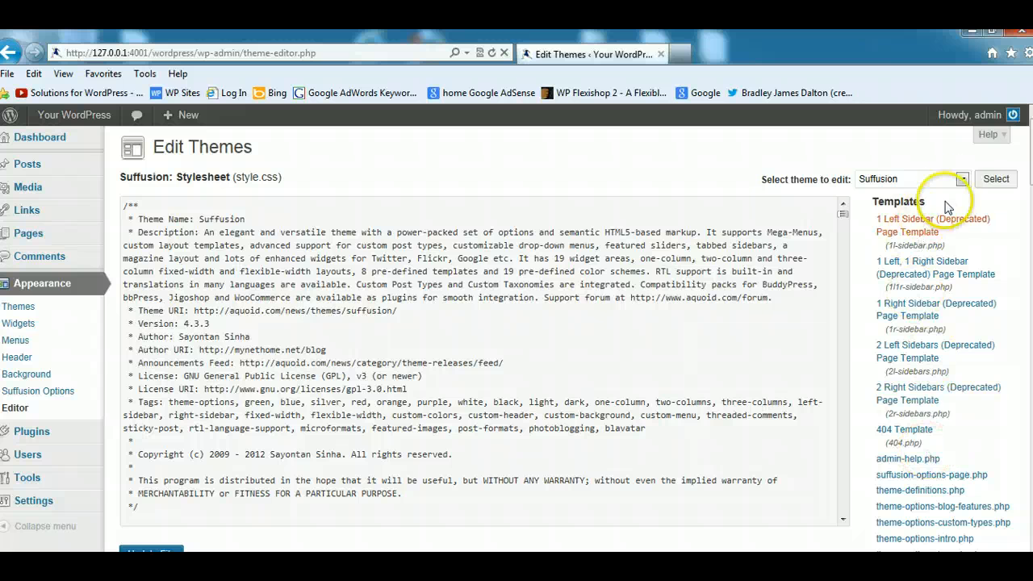
# Step: Switch the theme editor back to the Magazine Child Theme
pyautogui.click(962, 179)
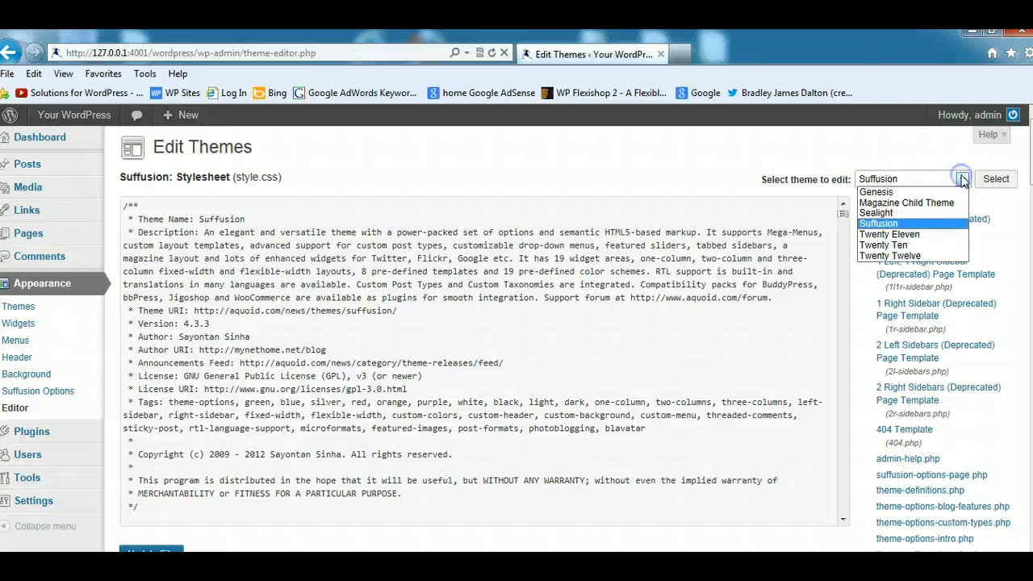
pyautogui.click(922, 201)
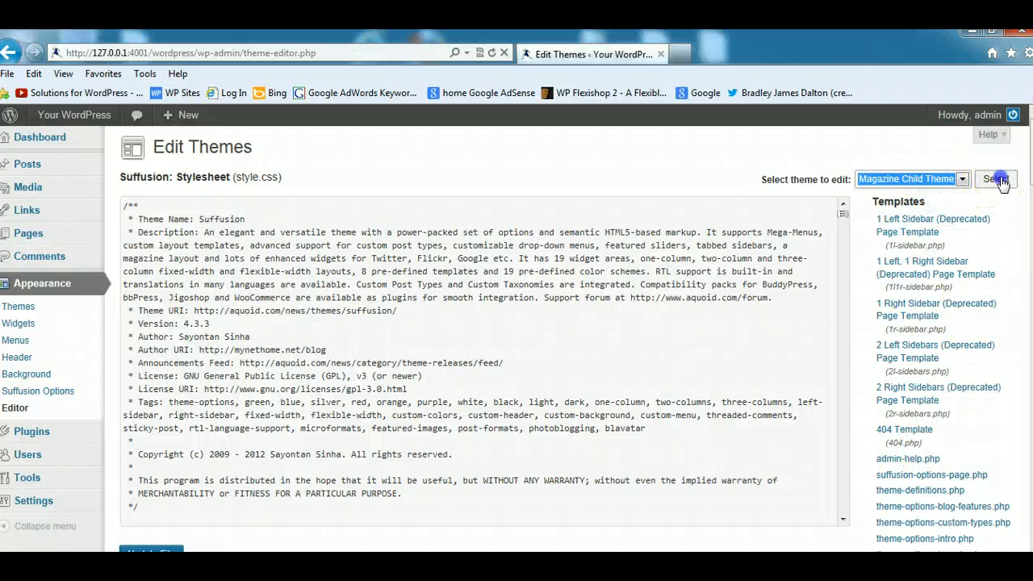
pyautogui.click(995, 179)
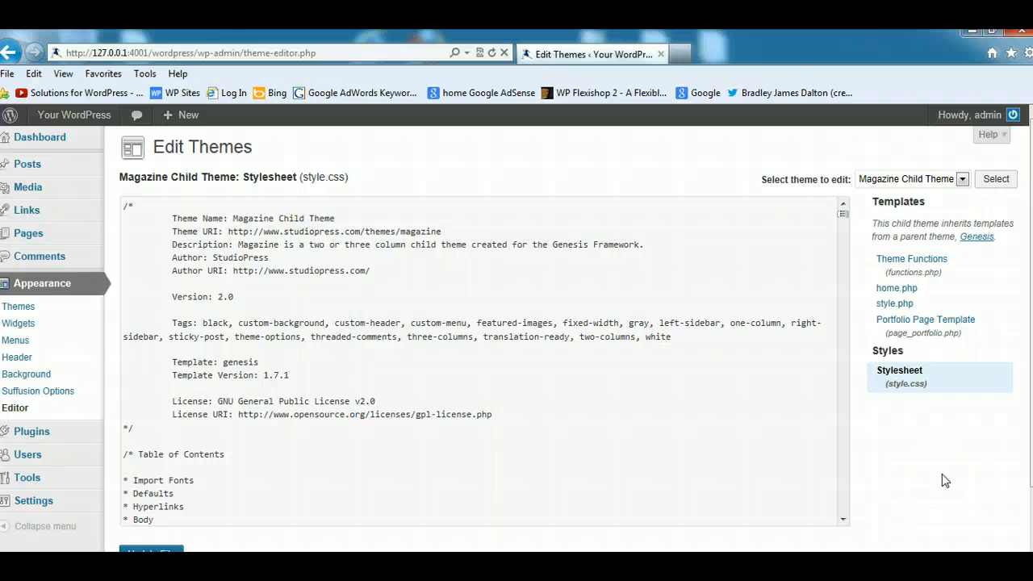
# Step: Open the Manage Themes page and look over the current theme and all available themes
pyautogui.click(8, 307)
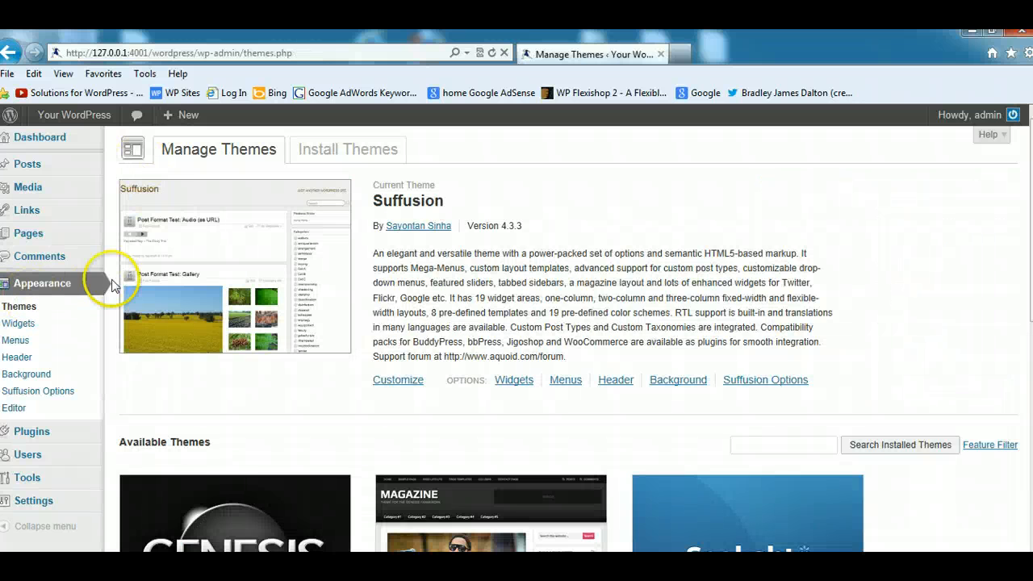
pyautogui.scroll(-4, 498, 395)
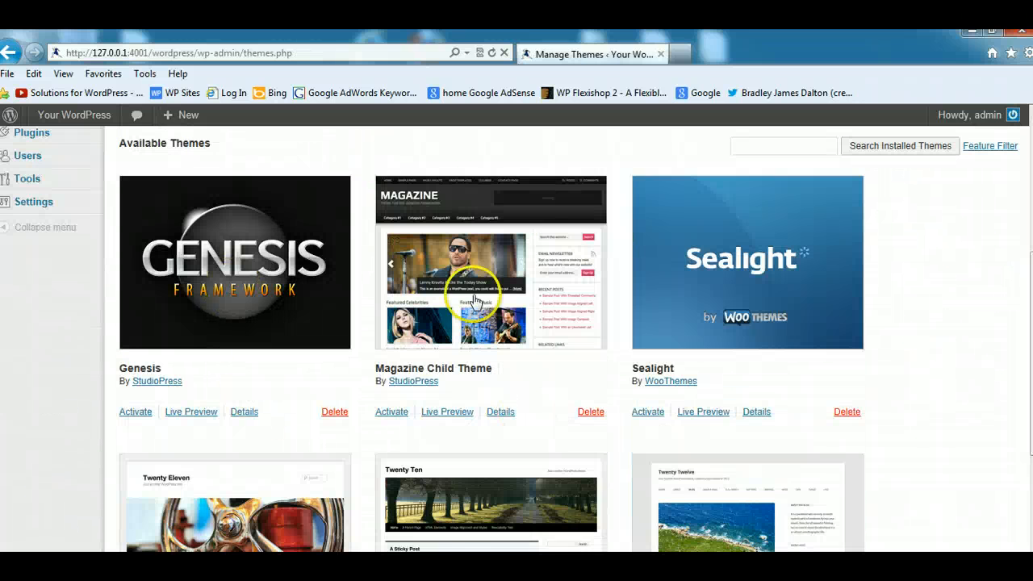
pyautogui.scroll(4, 405, 371)
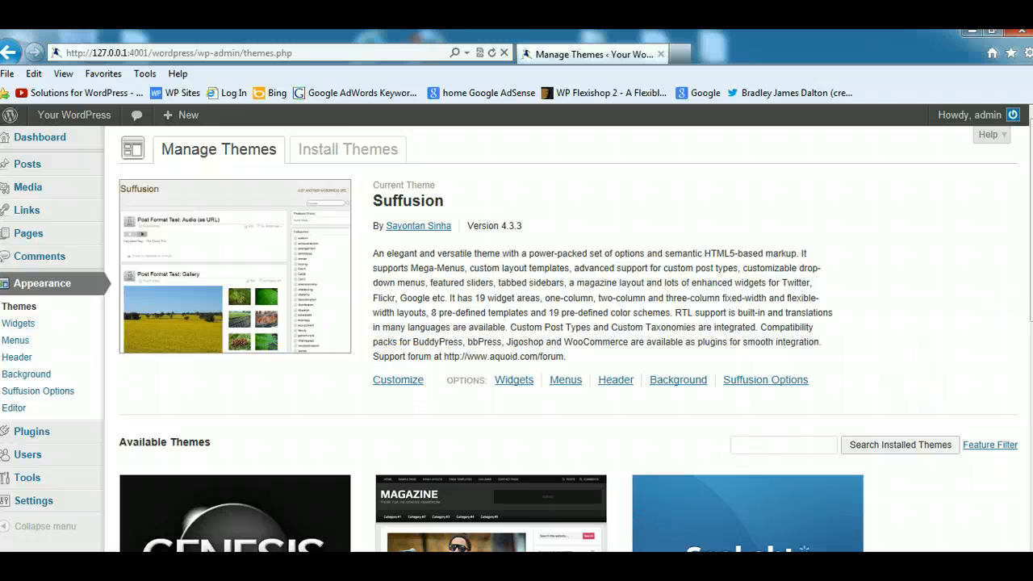
pyautogui.scroll(-7, 505, 529)
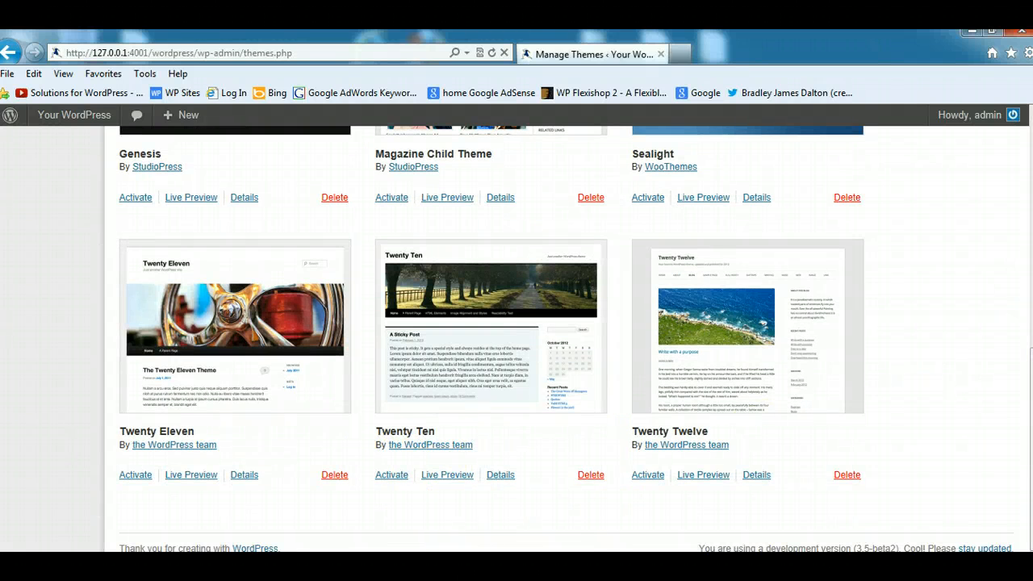
pyautogui.scroll(7, 960, 389)
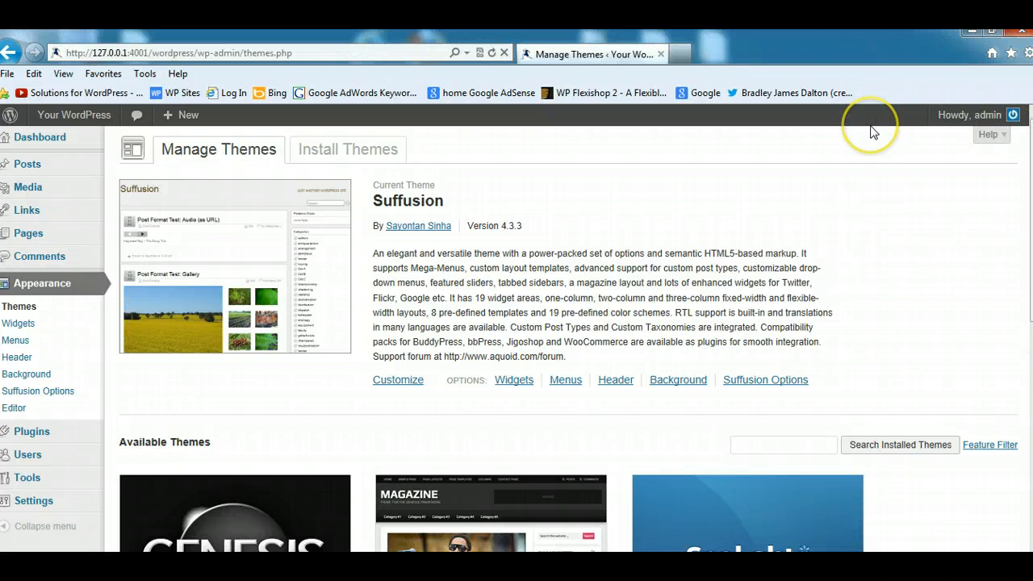